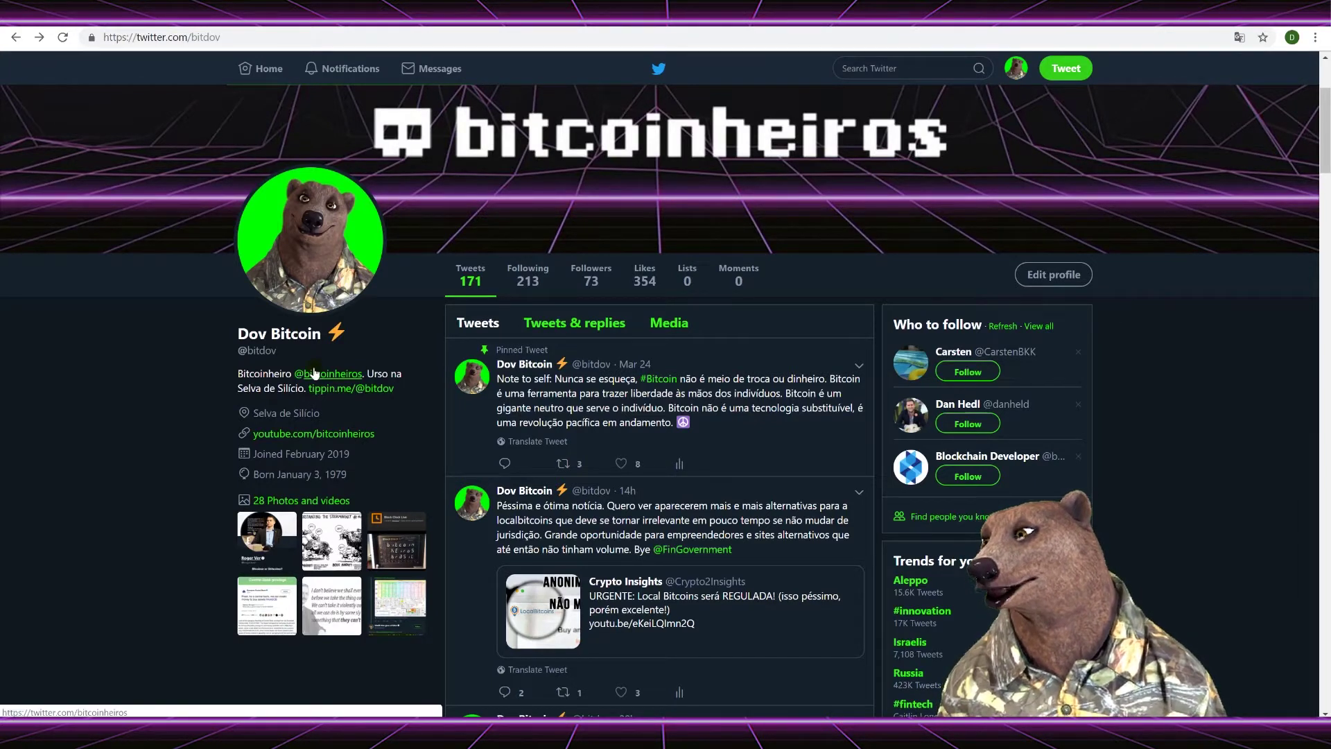
# - Switch to the Sats 4 Likes page, keep the active tasks sorted by payment amount and highlight the first task's payment
pyautogui.moveTo(315, 374)
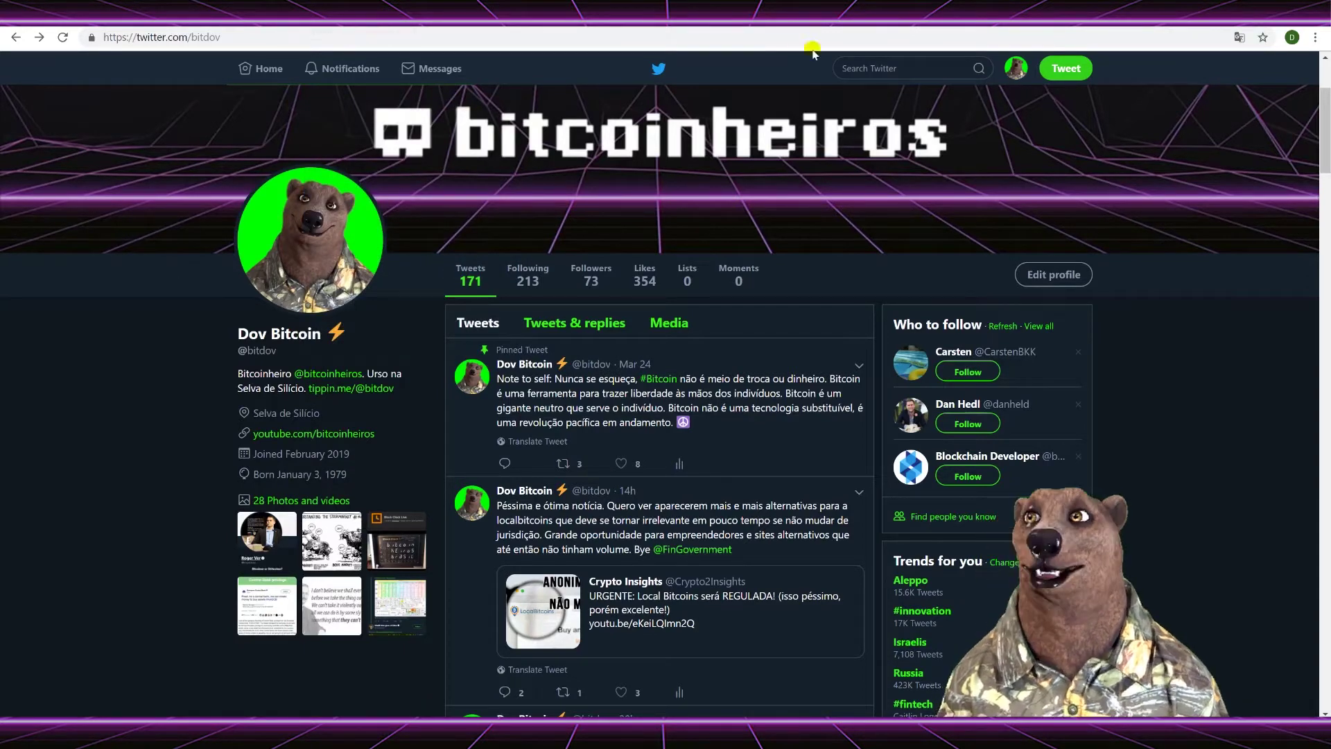
pyautogui.hotkey('ctrl', 'Tab')
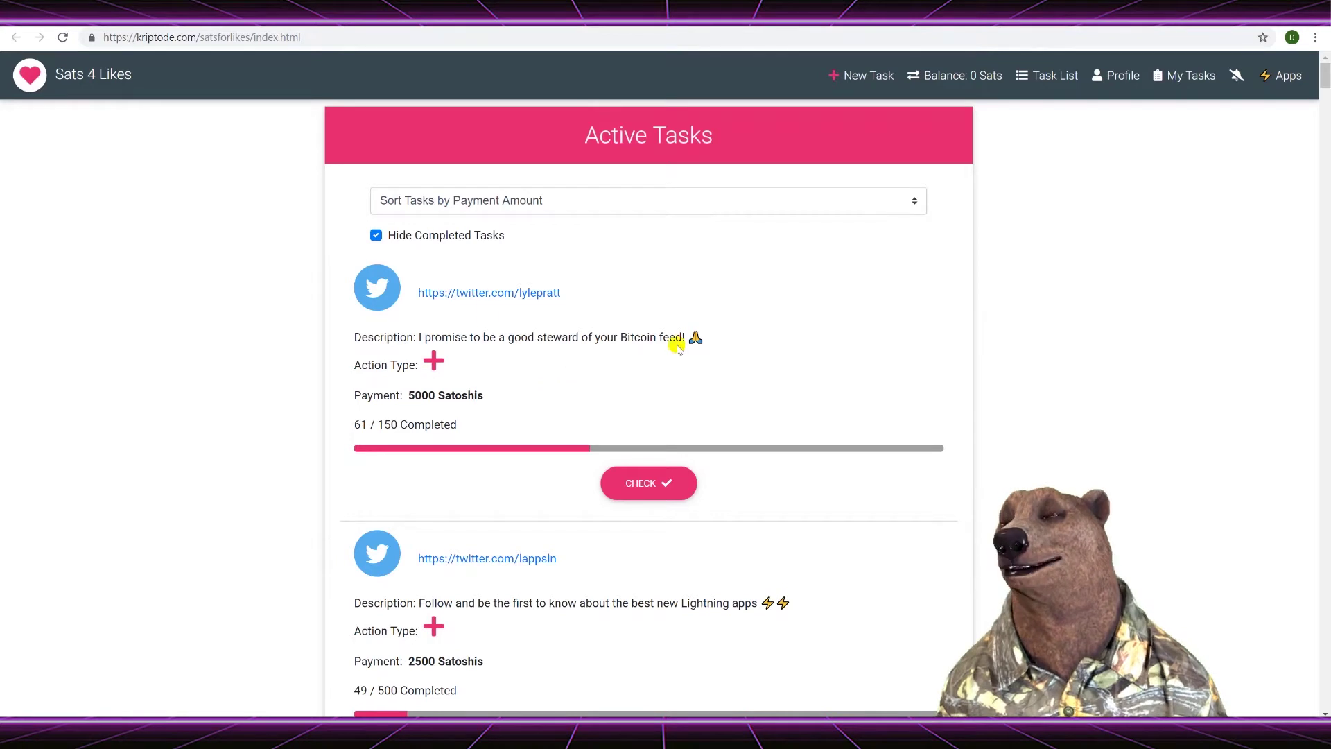
pyautogui.click(527, 203)
pyautogui.click(660, 308)
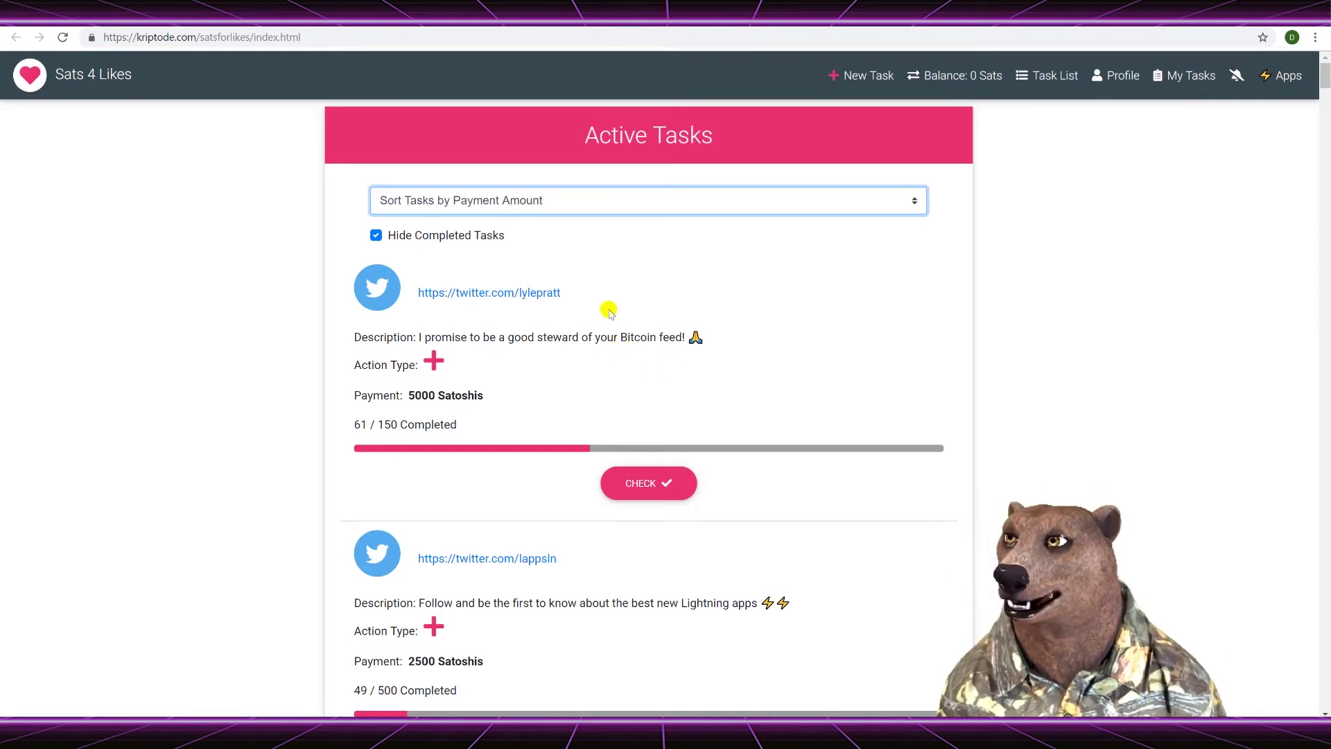
pyautogui.moveTo(418, 398); pyautogui.dragTo(463, 398)
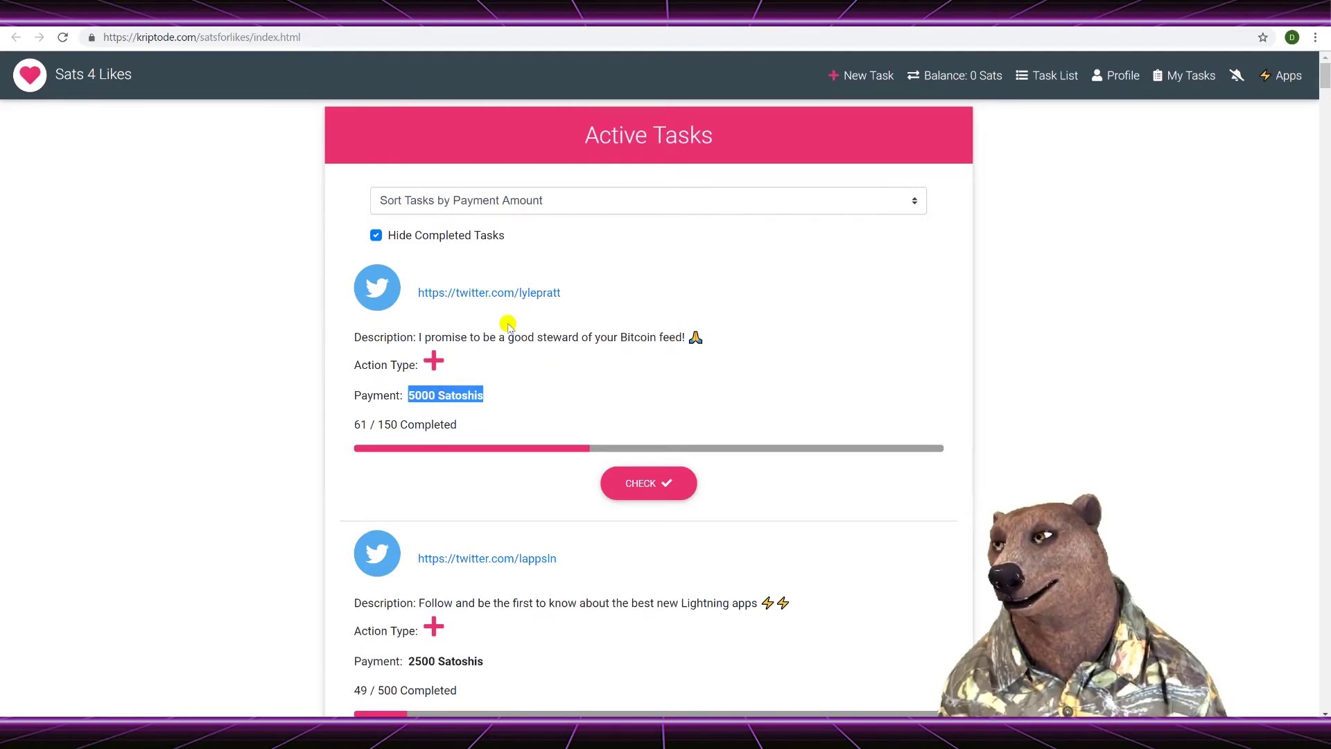
# - Open the Twitter profile linked in the 5000-satoshi task and follow that account
pyautogui.click(543, 296)
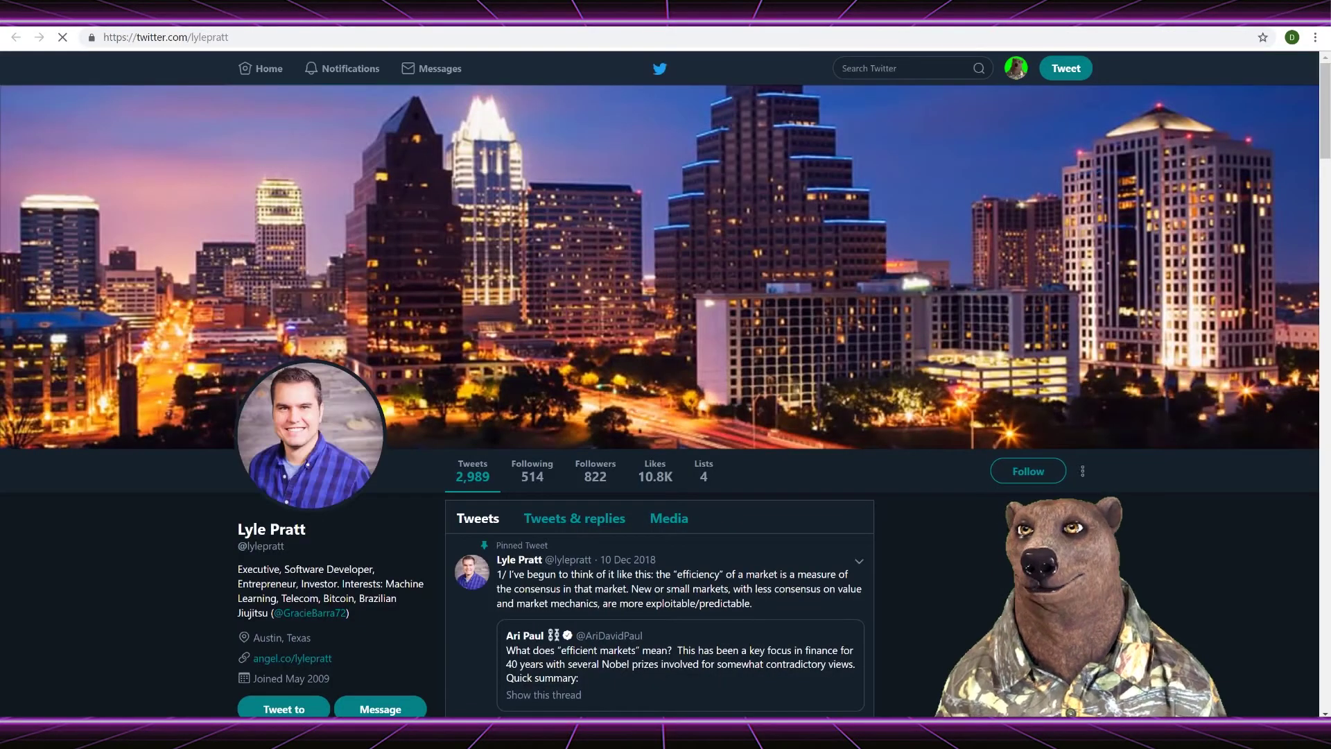
pyautogui.scroll(-1, 807, 349)
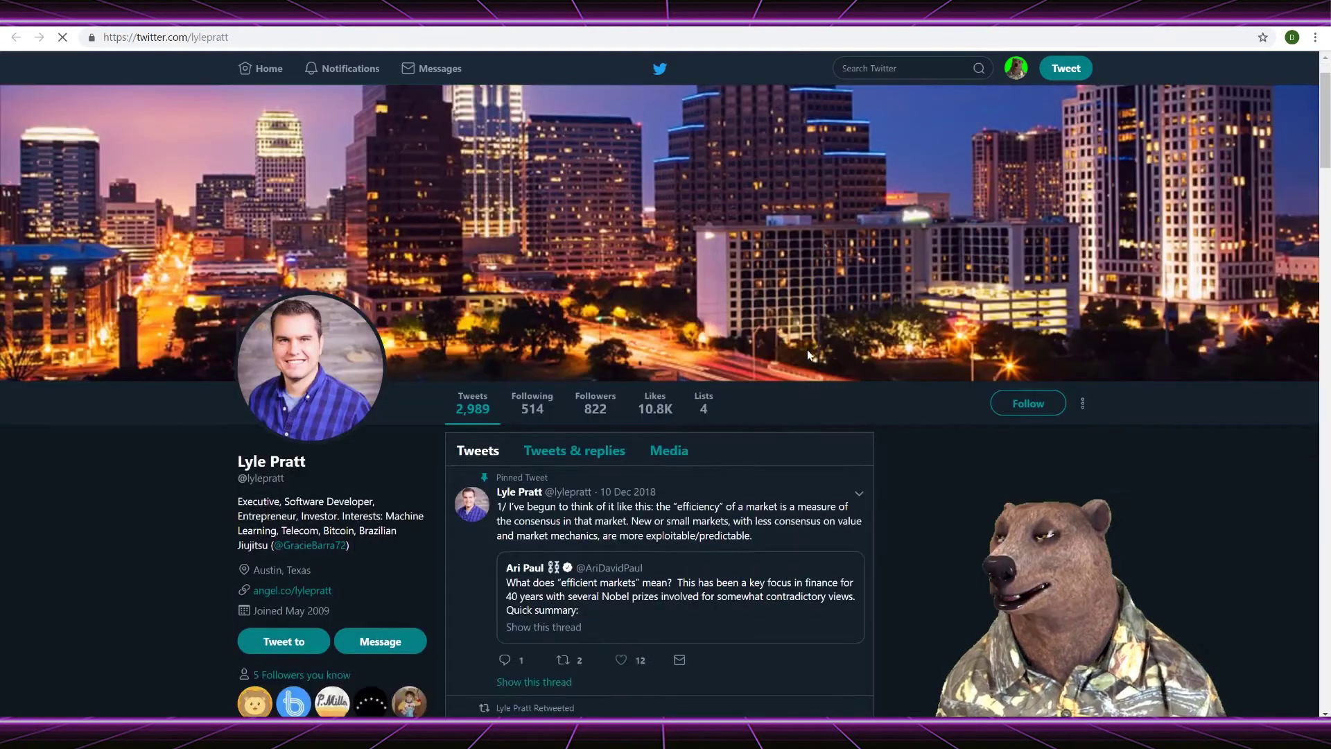
pyautogui.scroll(-2, 564, 446)
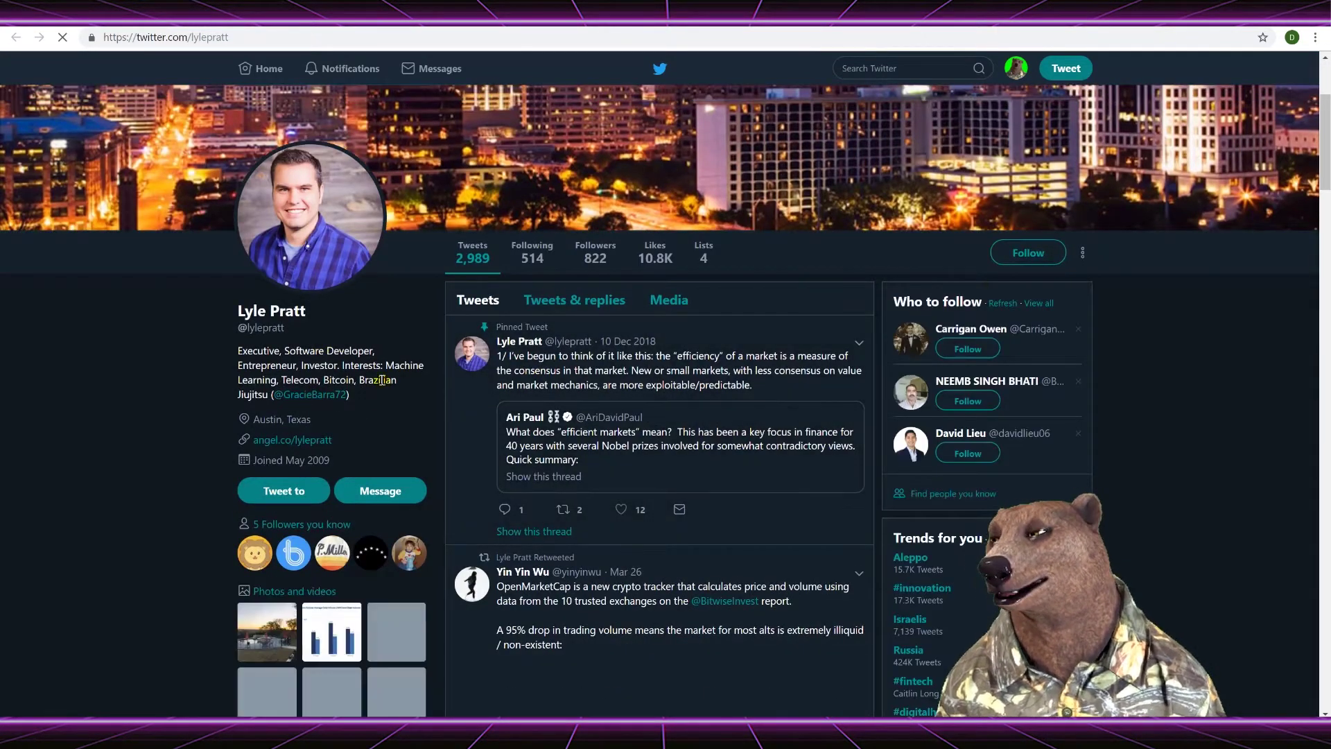
pyautogui.click(1011, 254)
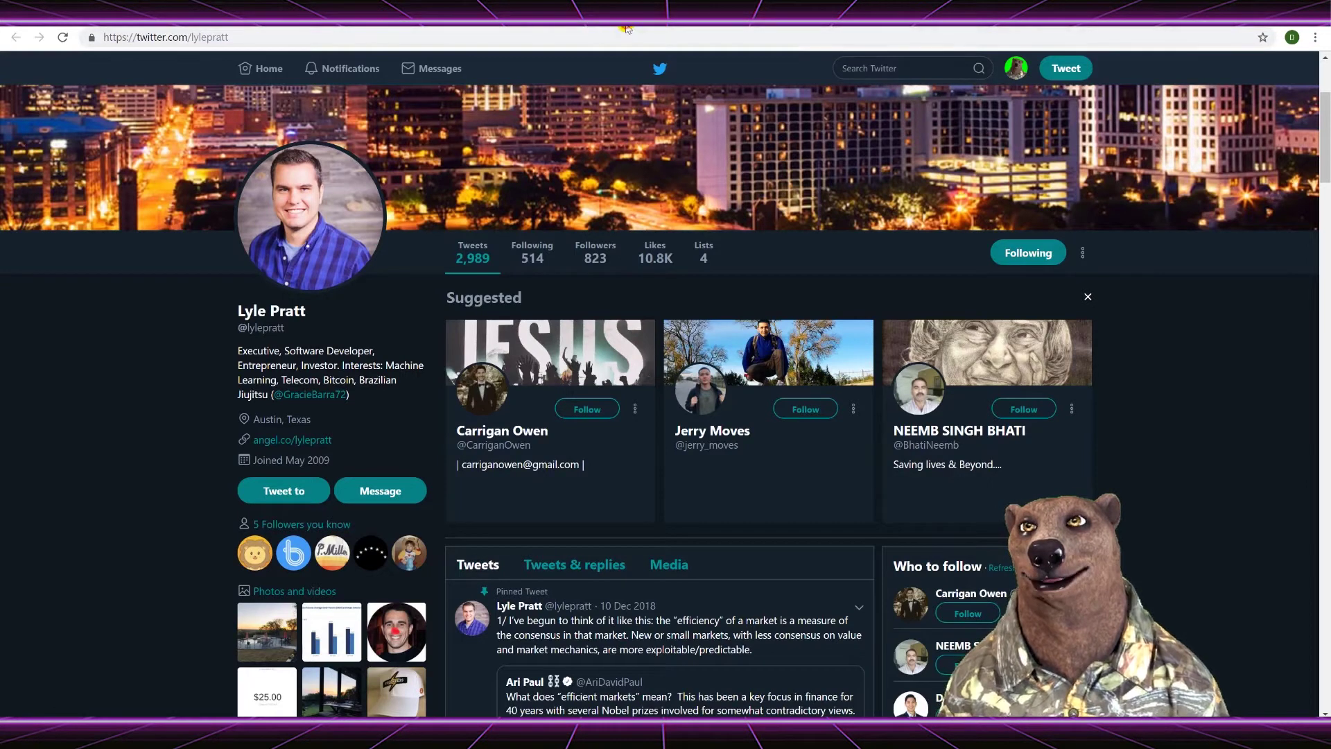
# - Try to have the 5000-satoshi task checked as done, and unfollow its Twitter account
pyautogui.hotkey('ctrl', 'Tab')
pyautogui.click(647, 488)
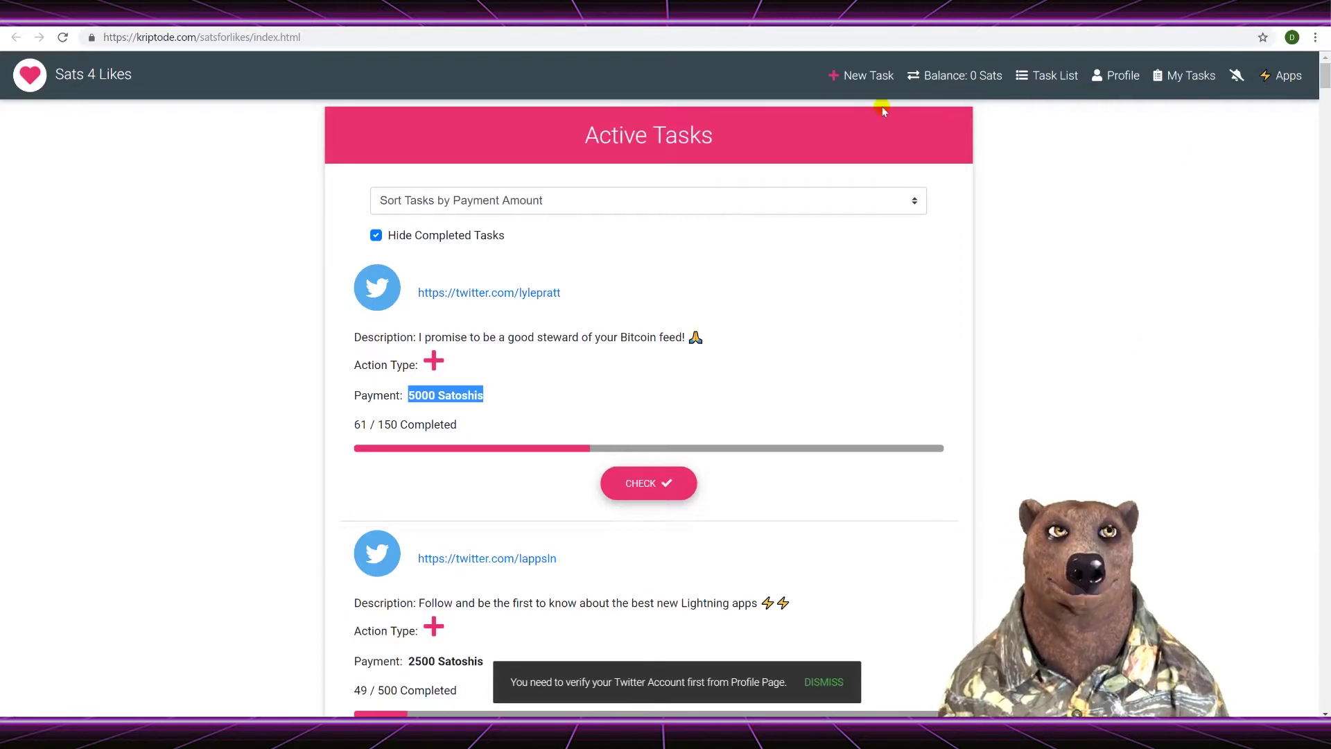
pyautogui.hotkey('ctrl', 'Tab')
pyautogui.click(1028, 253)
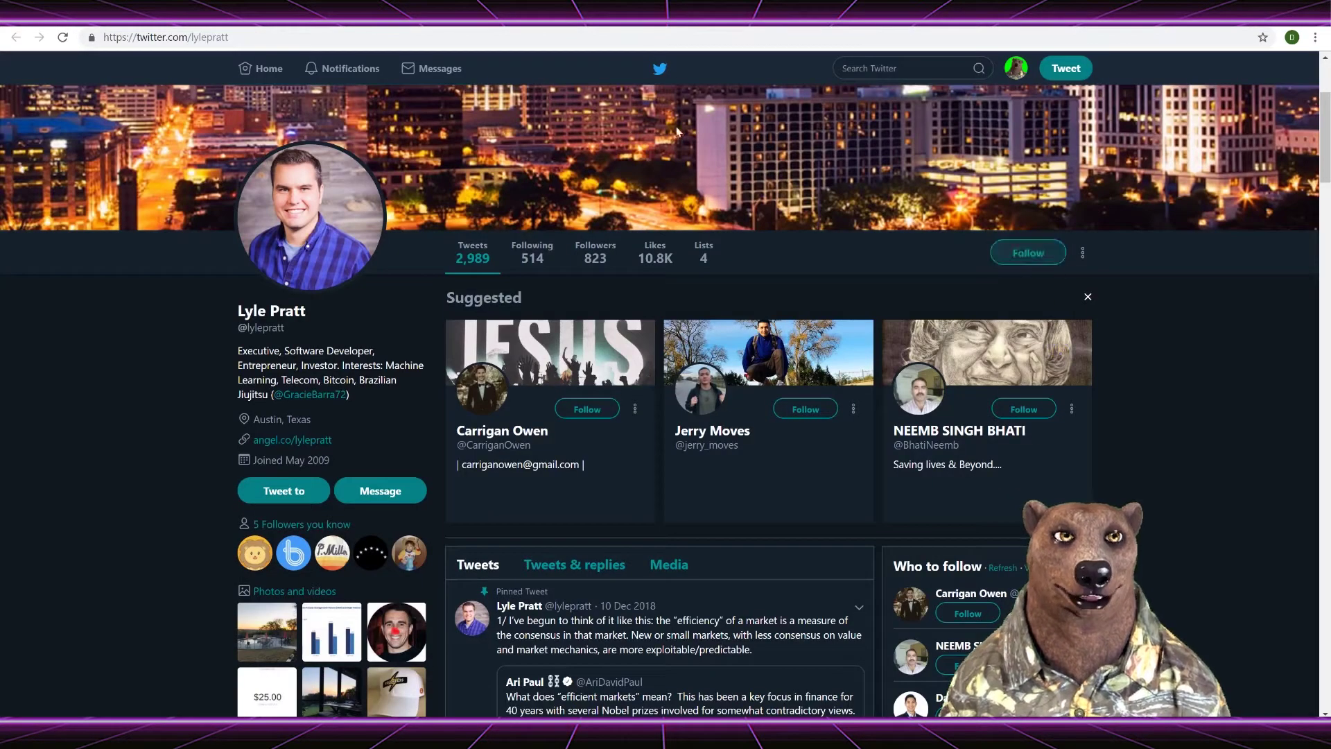
pyautogui.hotkey('ctrl', 'shift', 'Tab')
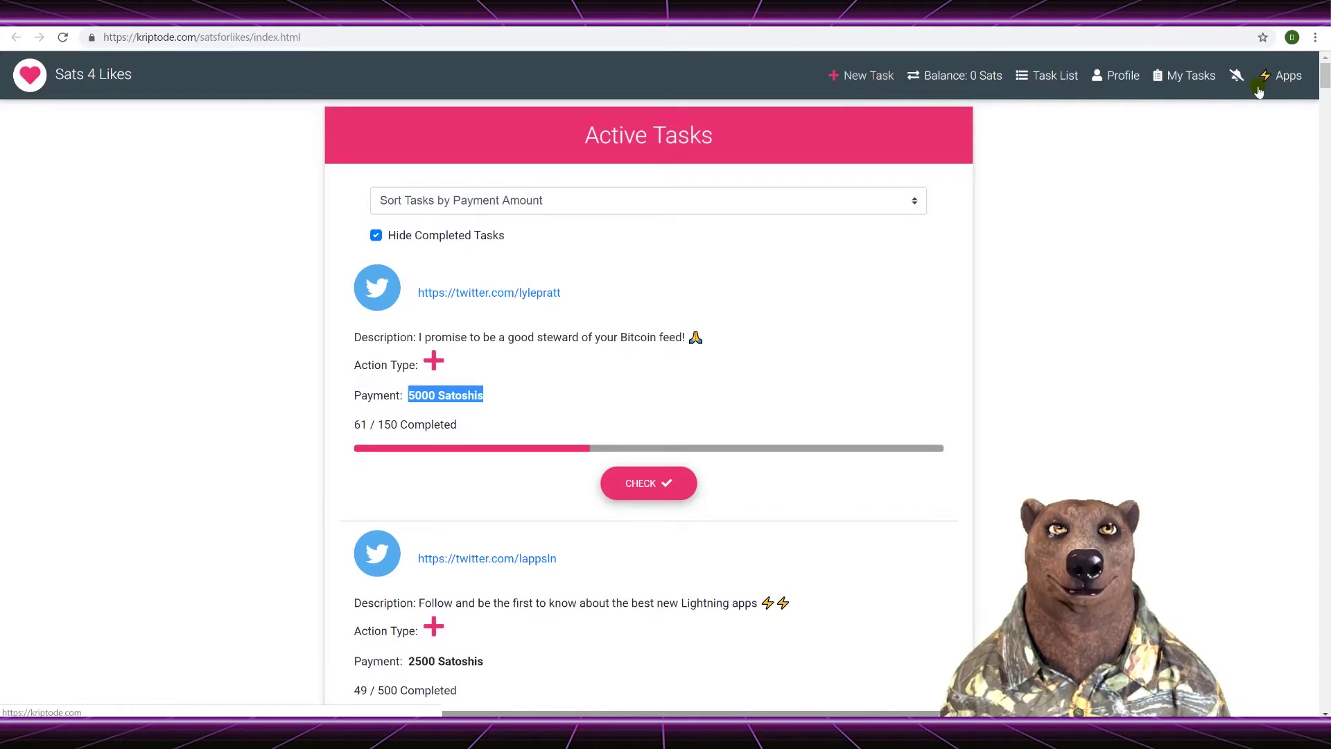
# - Open the Twitter verification request from the Sats 4 Likes profile page and review the permissions it asks for
pyautogui.click(1121, 78)
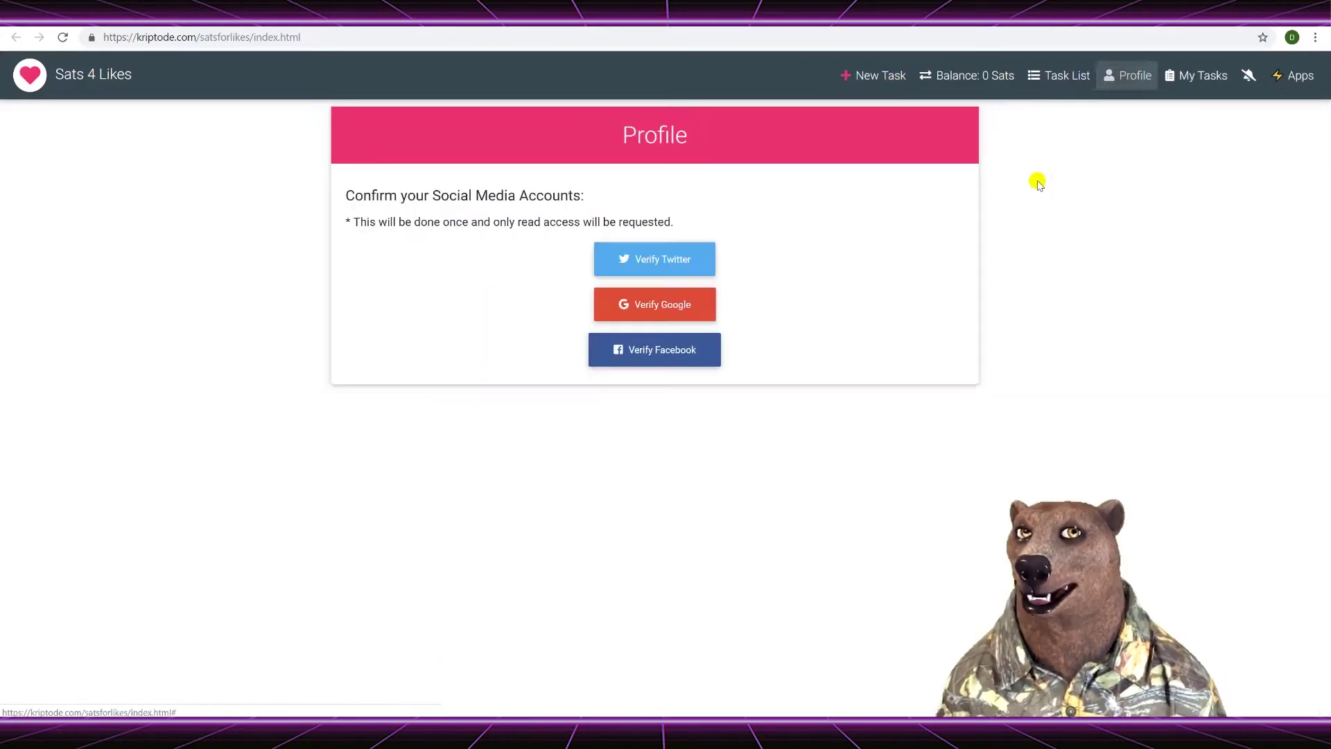
pyautogui.click(704, 262)
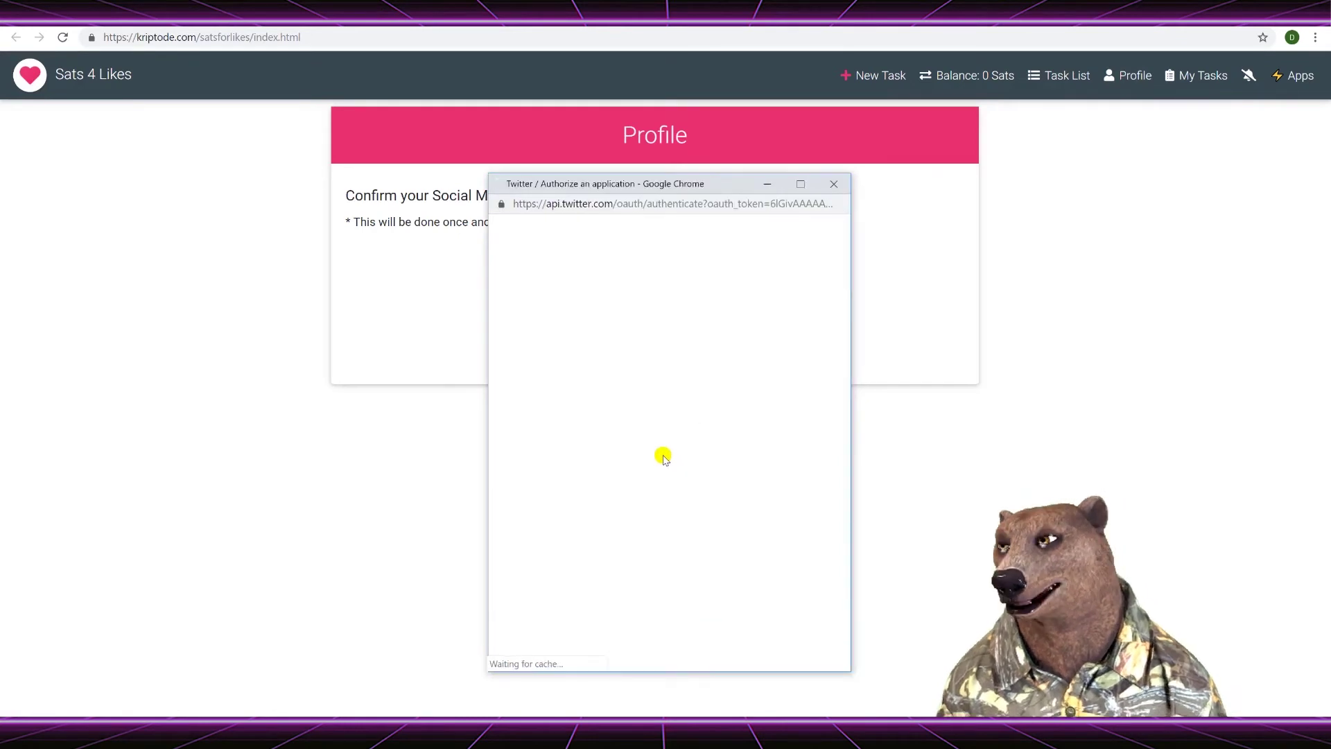
pyautogui.moveTo(520, 420); pyautogui.dragTo(632, 417)
pyautogui.click(633, 418)
pyautogui.doubleClick(631, 419)
pyautogui.click(586, 427)
pyautogui.moveTo(518, 420); pyautogui.dragTo(607, 435)
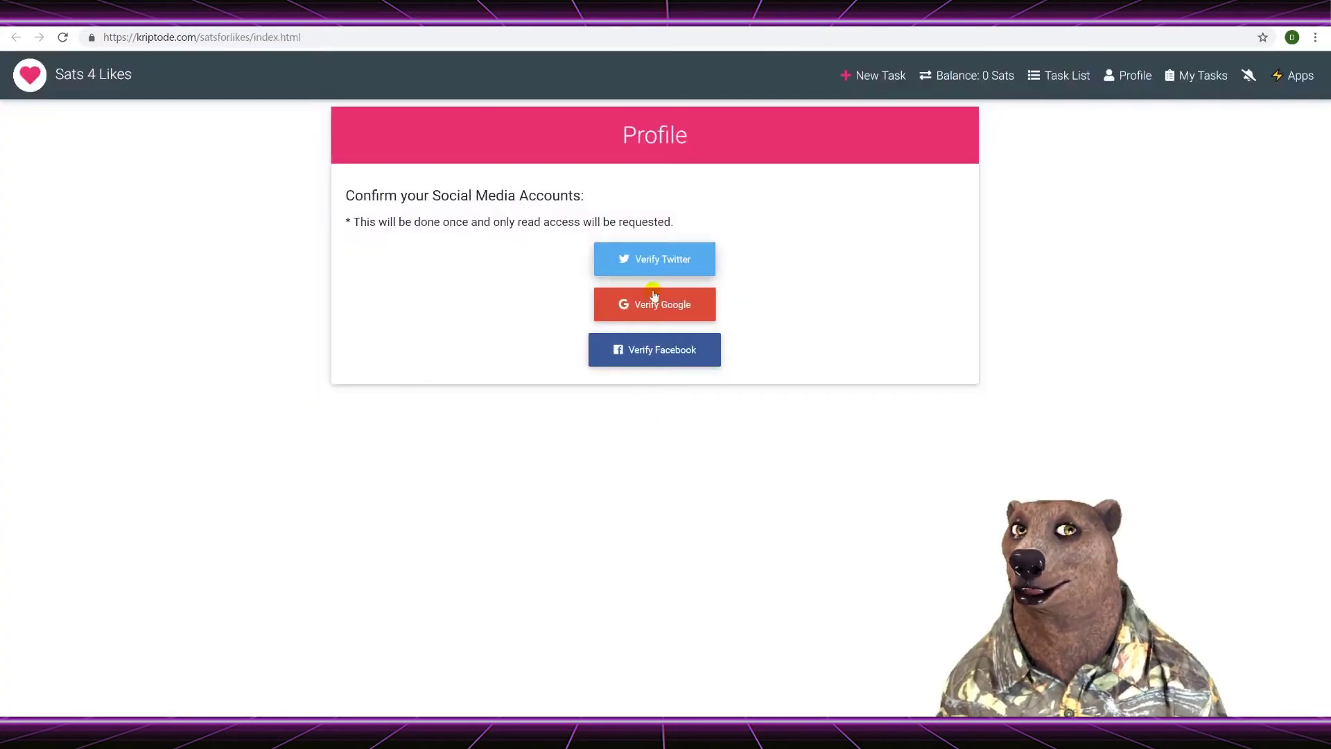
# - Verify the Twitter account by authorizing the Sats For Likes app, and close the authorization popup
pyautogui.click(672, 262)
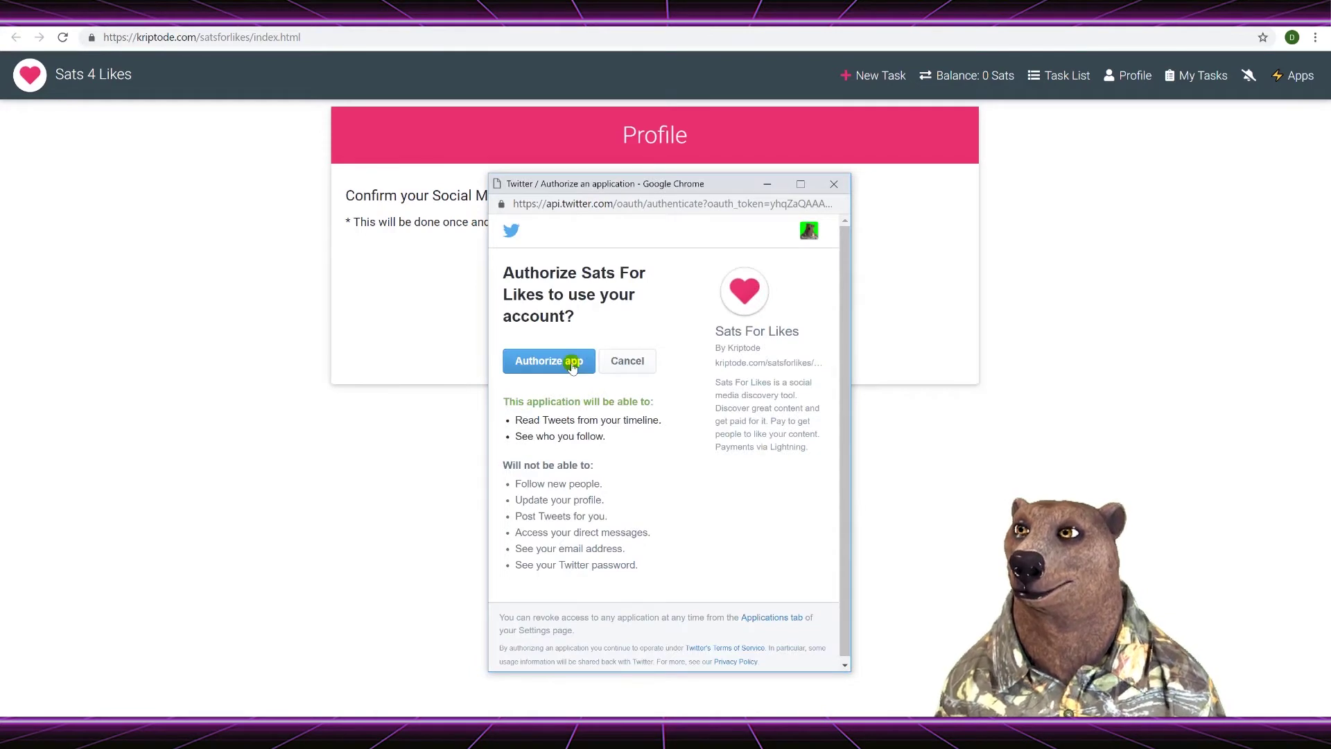
pyautogui.click(572, 366)
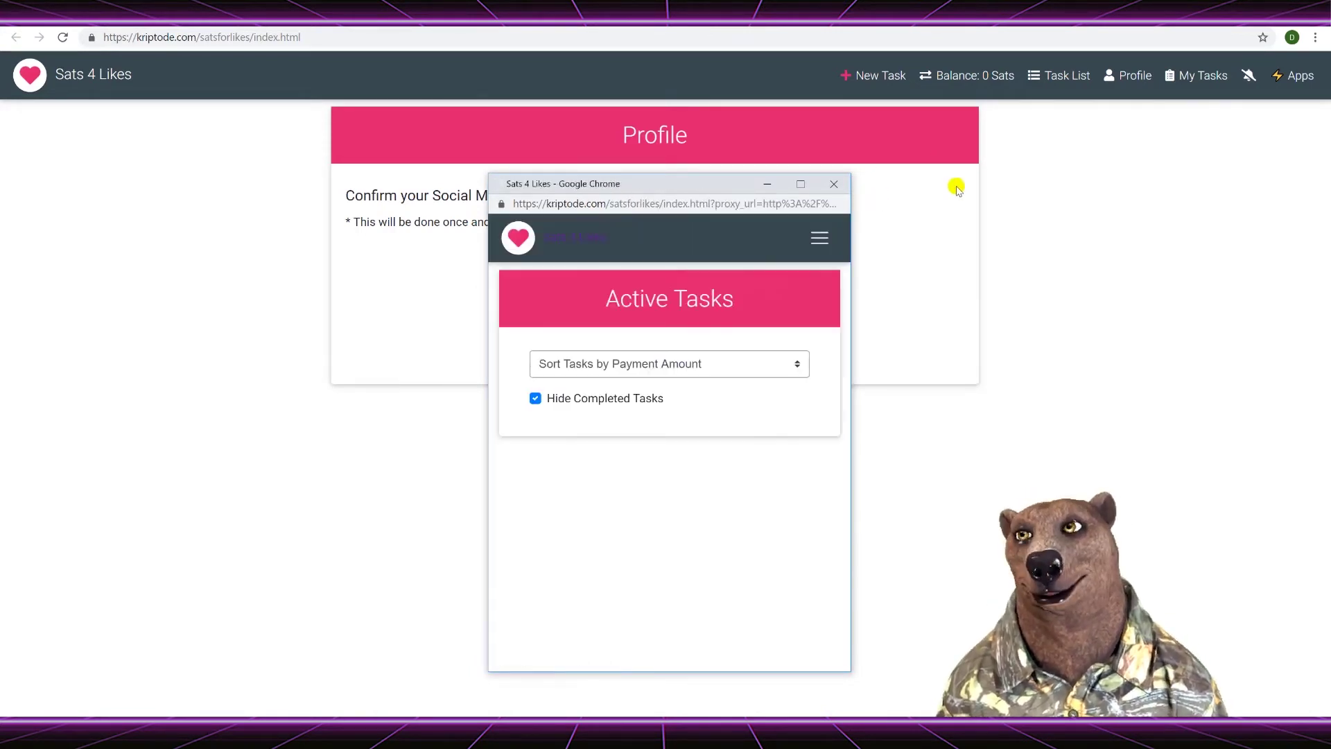
pyautogui.click(832, 184)
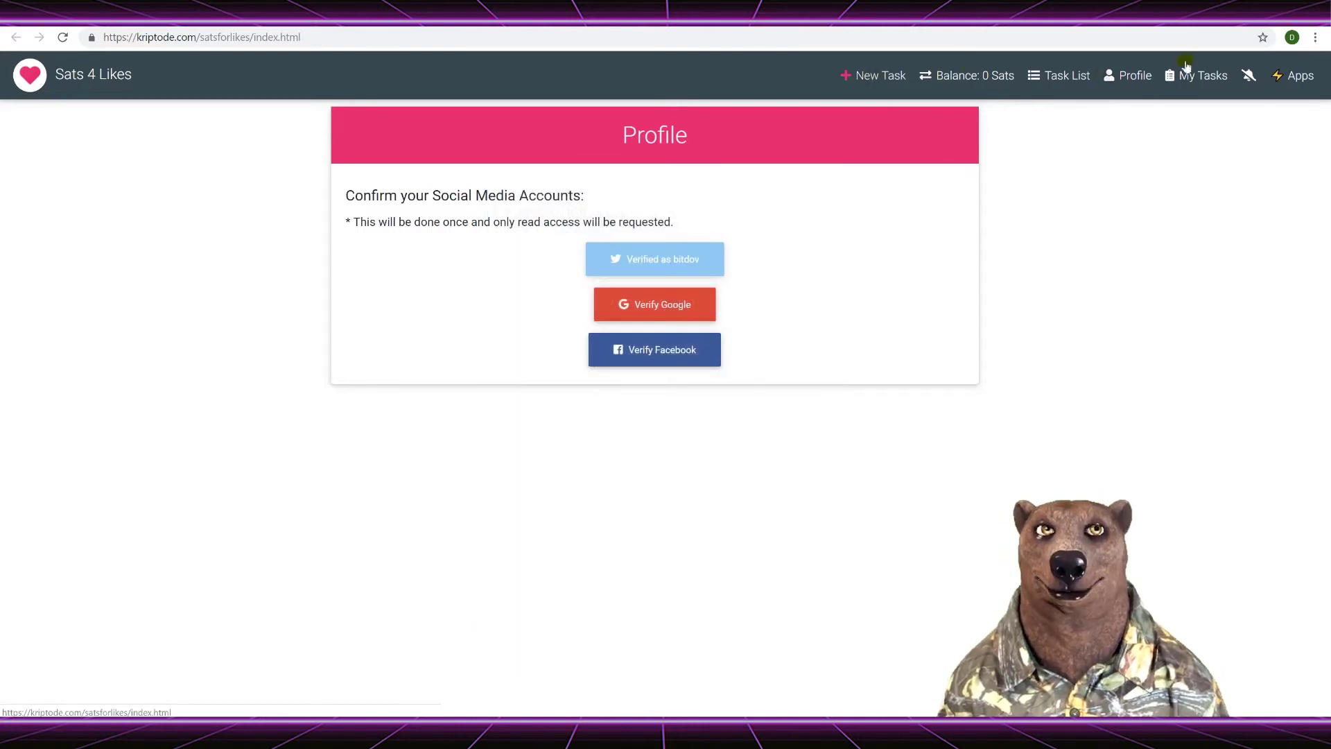
# - Follow the Twitter account of the 5000-satoshi task again and have the task checked in the task list
pyautogui.click(1059, 75)
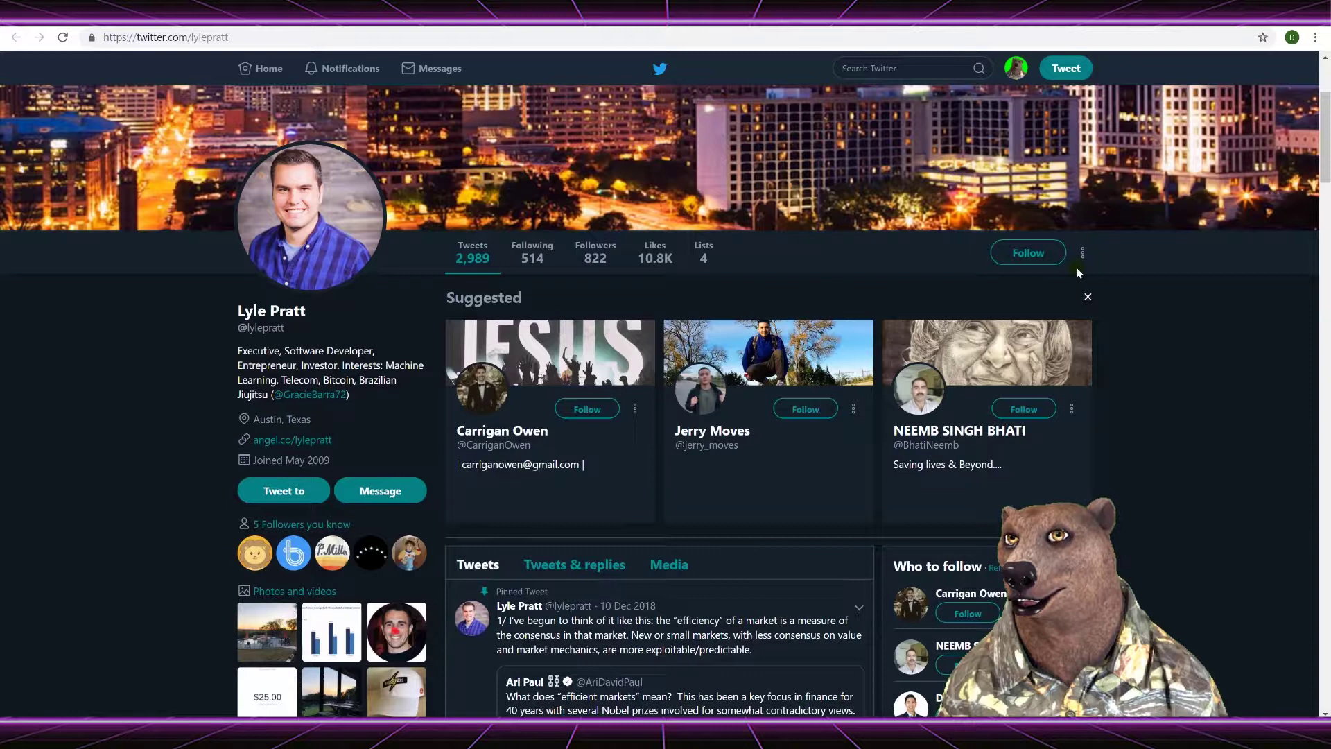
pyautogui.click(1036, 254)
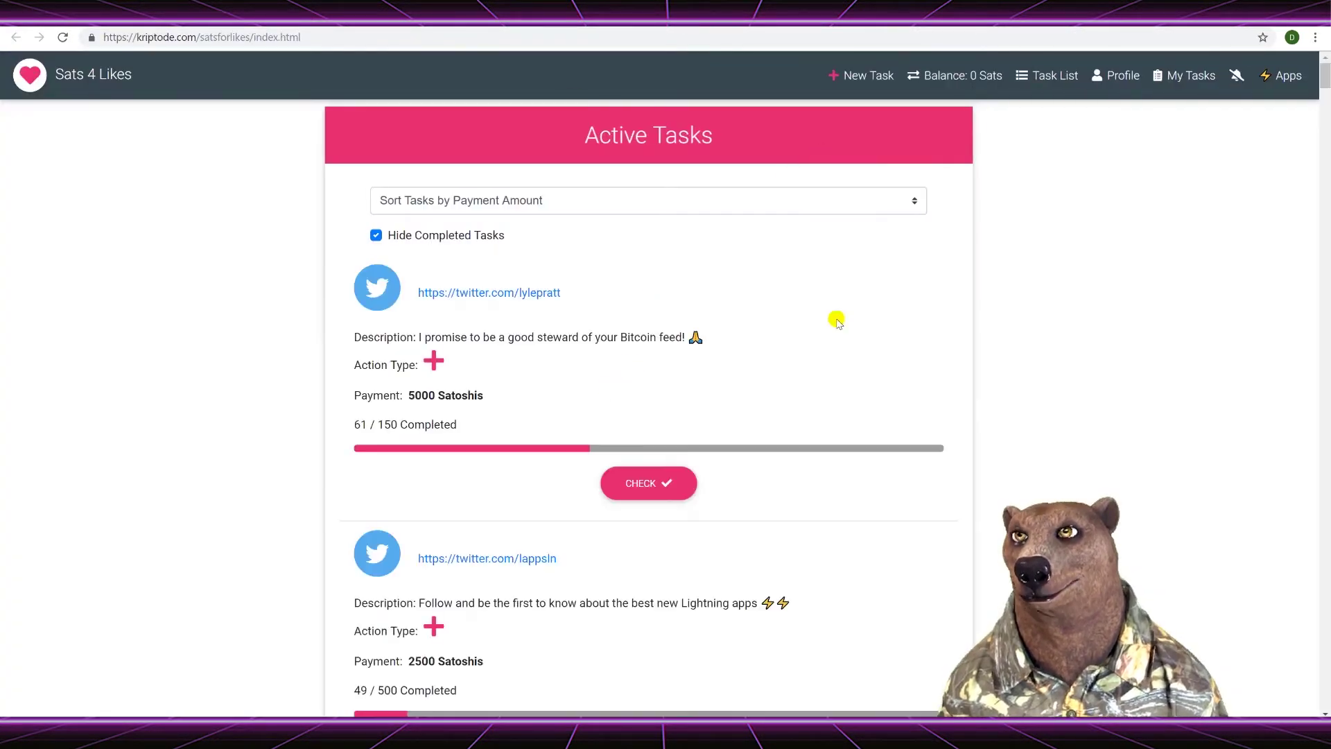
pyautogui.scroll(-1, 618, 343)
pyautogui.click(634, 413)
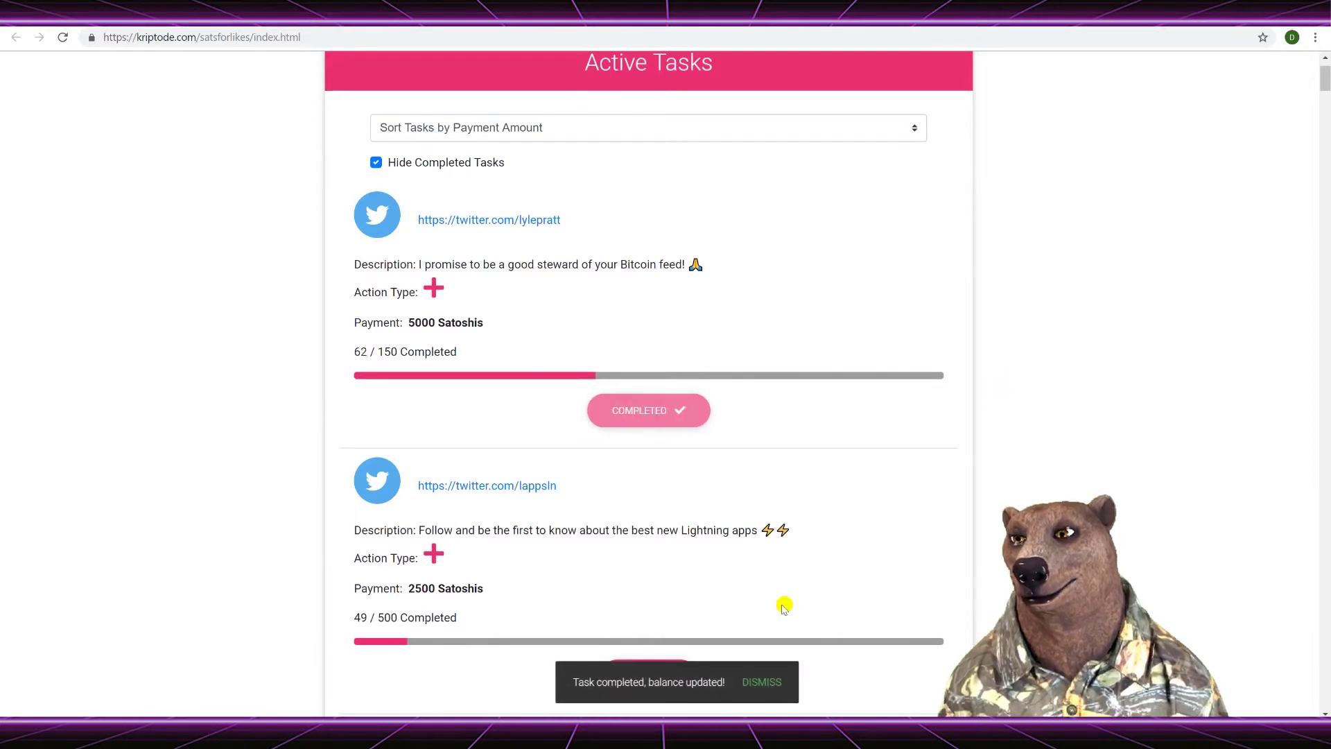
pyautogui.moveTo(591, 682); pyautogui.dragTo(1055, 499)
pyautogui.click(1070, 478)
pyautogui.scroll(1, 1076, 498)
pyautogui.scroll(1, 1075, 497)
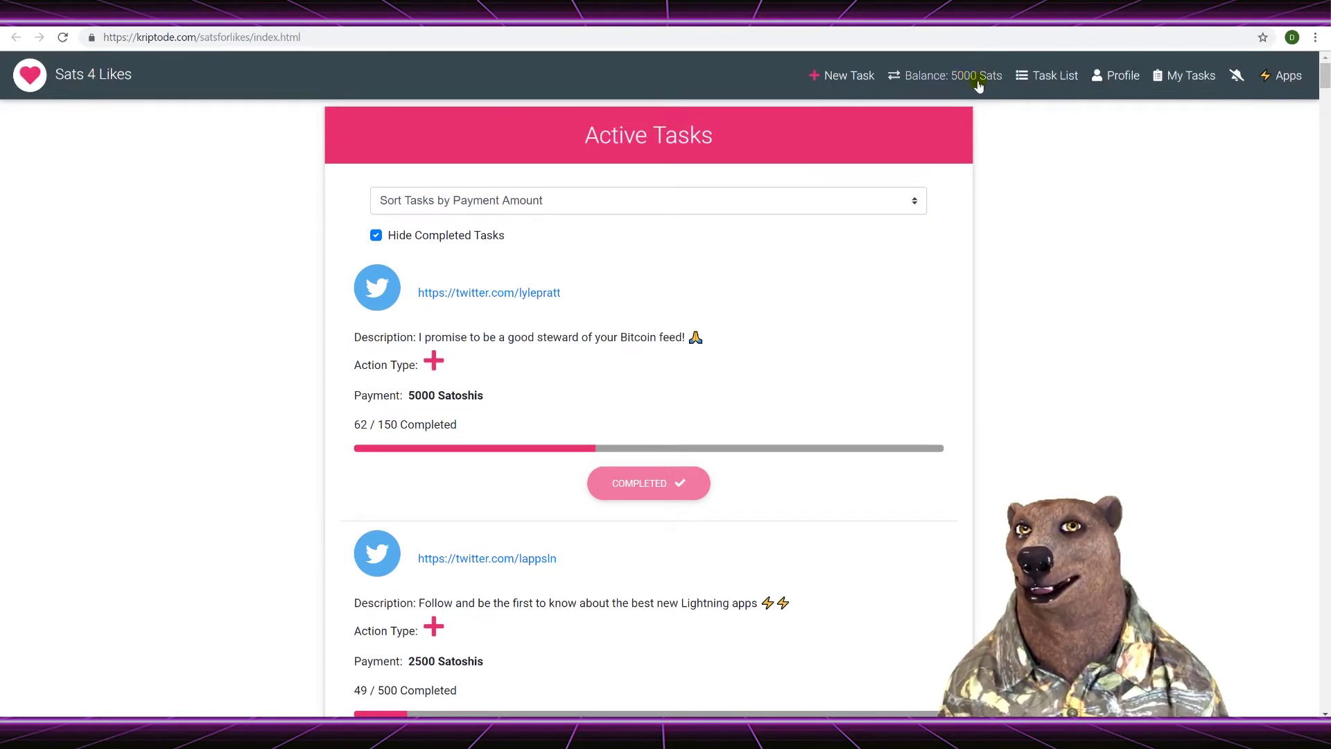
# - Open the Lapps profile from the 2500-satoshi task, have that follow task checked and look at the balance
pyautogui.scroll(-3, 982, 101)
pyautogui.scroll(-2, 982, 113)
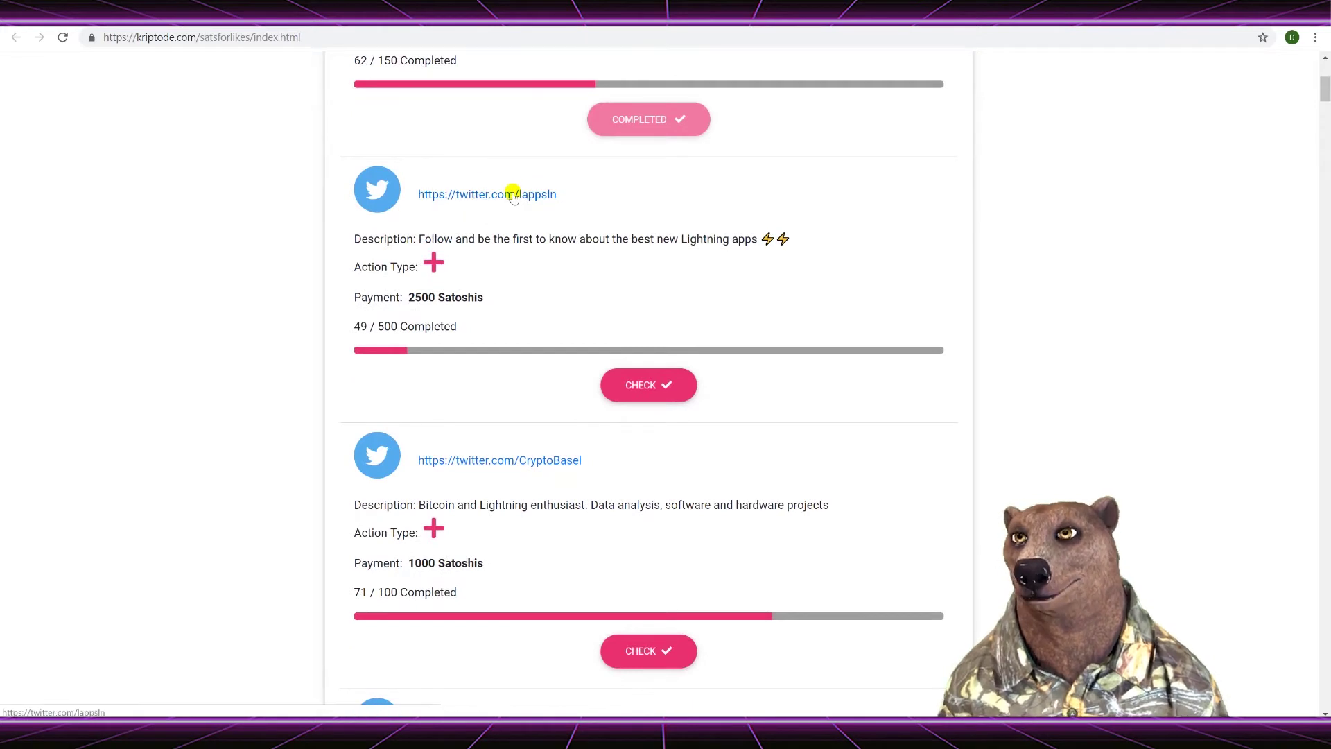
pyautogui.press('Return')
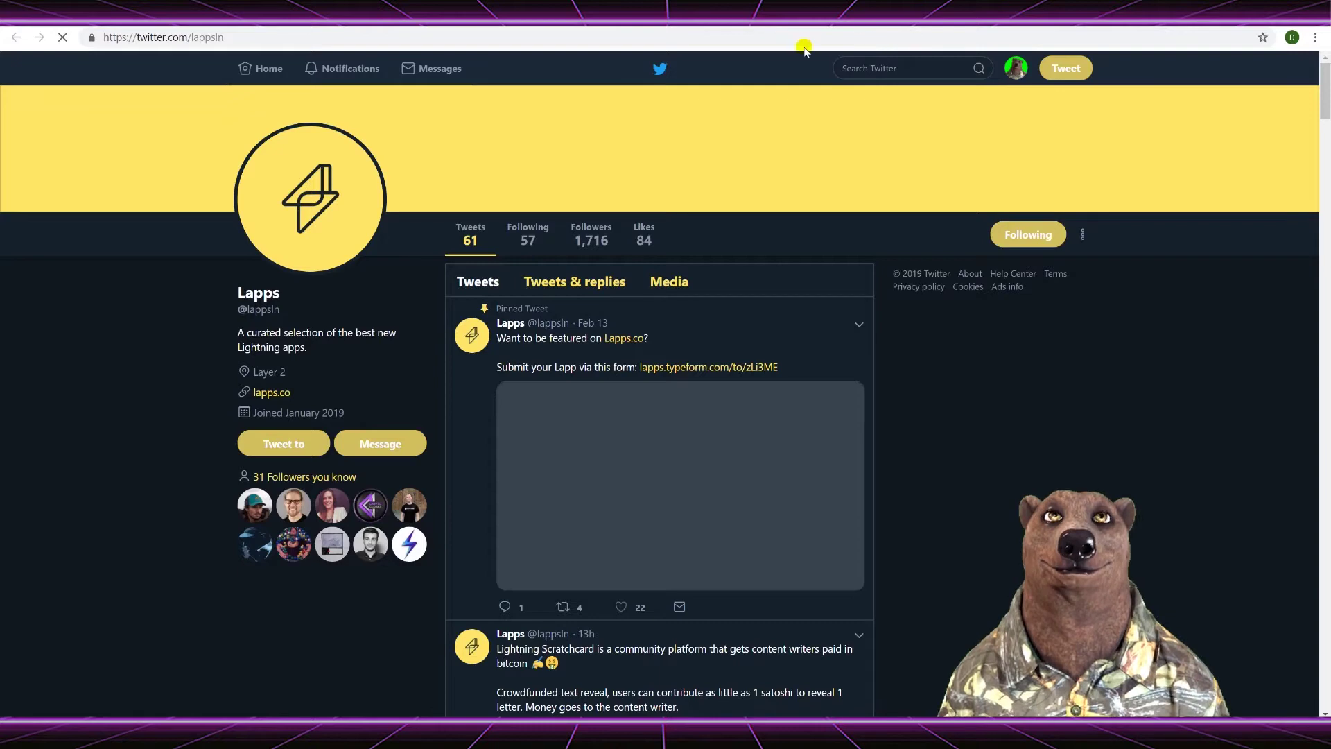
pyautogui.hotkey('ctrl', 'w')
pyautogui.click(659, 394)
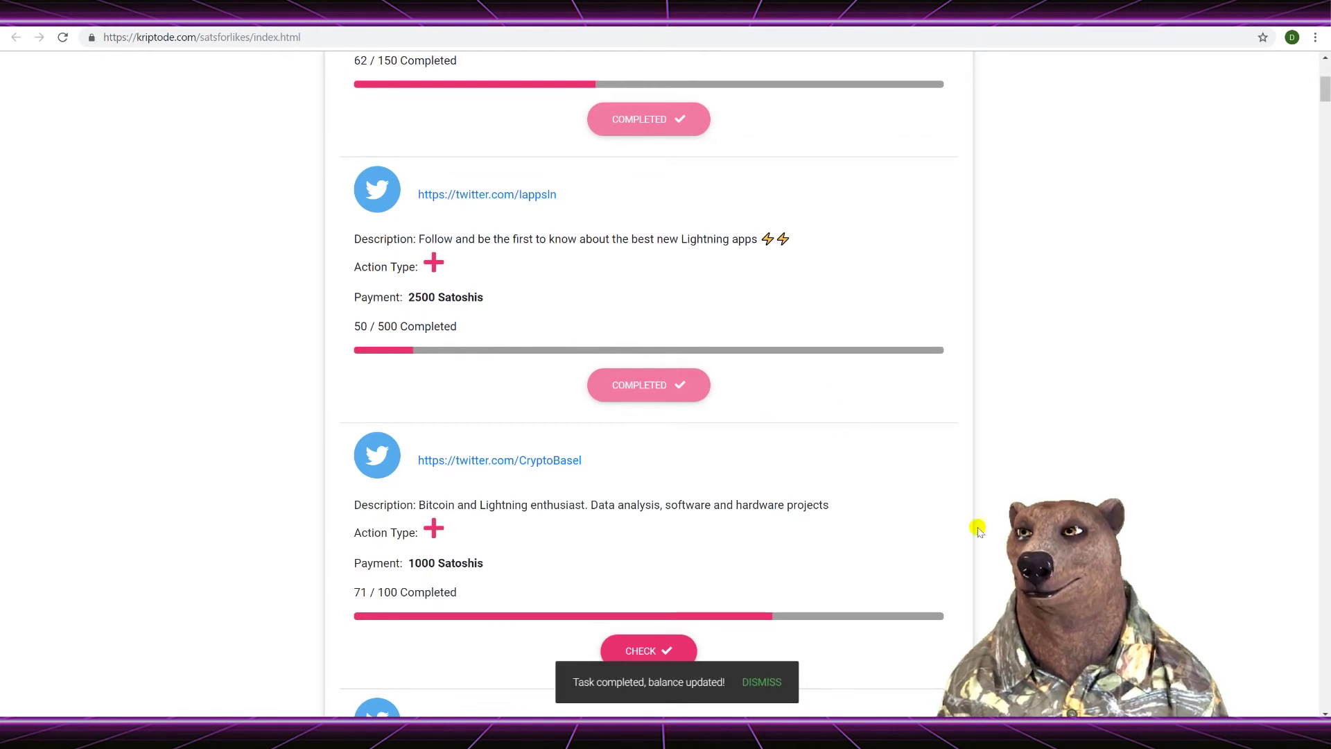
pyautogui.scroll(5, 1027, 483)
pyautogui.click(967, 77)
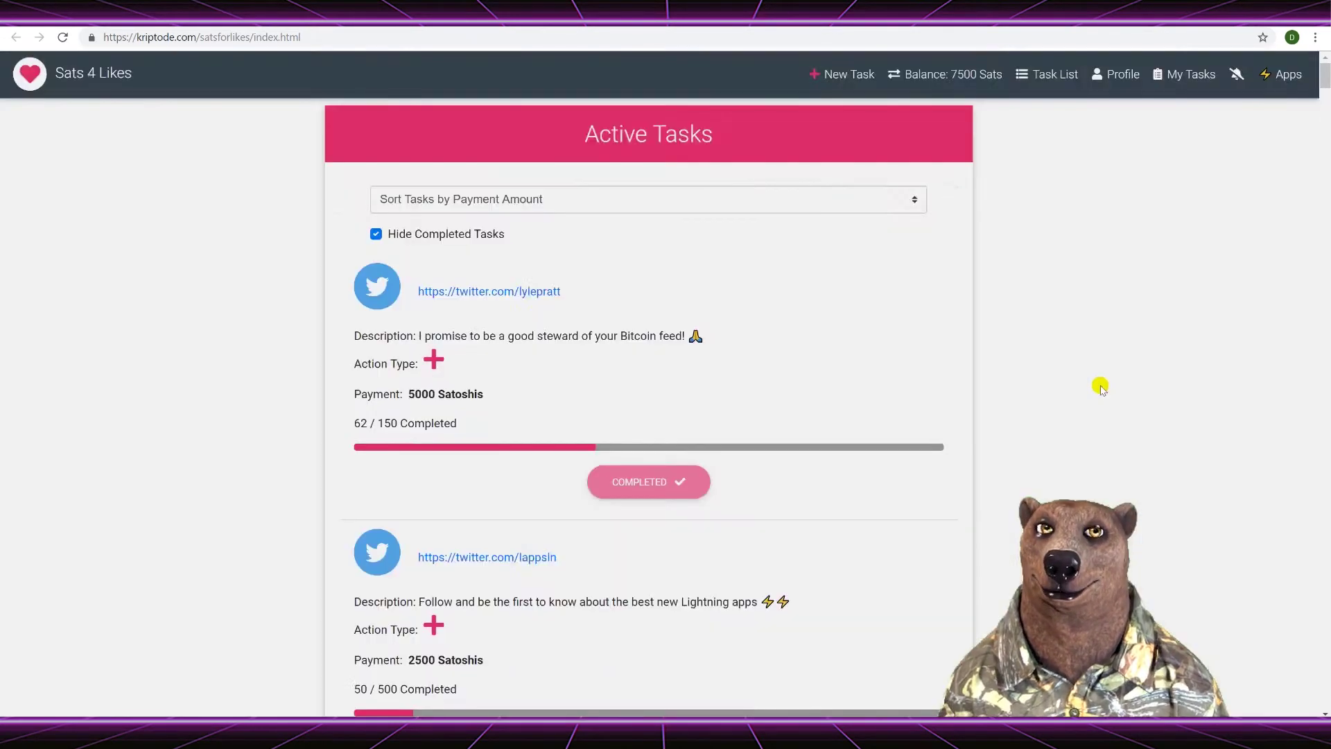
# - Follow the CryptoBasel account linked in the 1000-satoshi task and have the task checked
pyautogui.scroll(-7, 1099, 386)
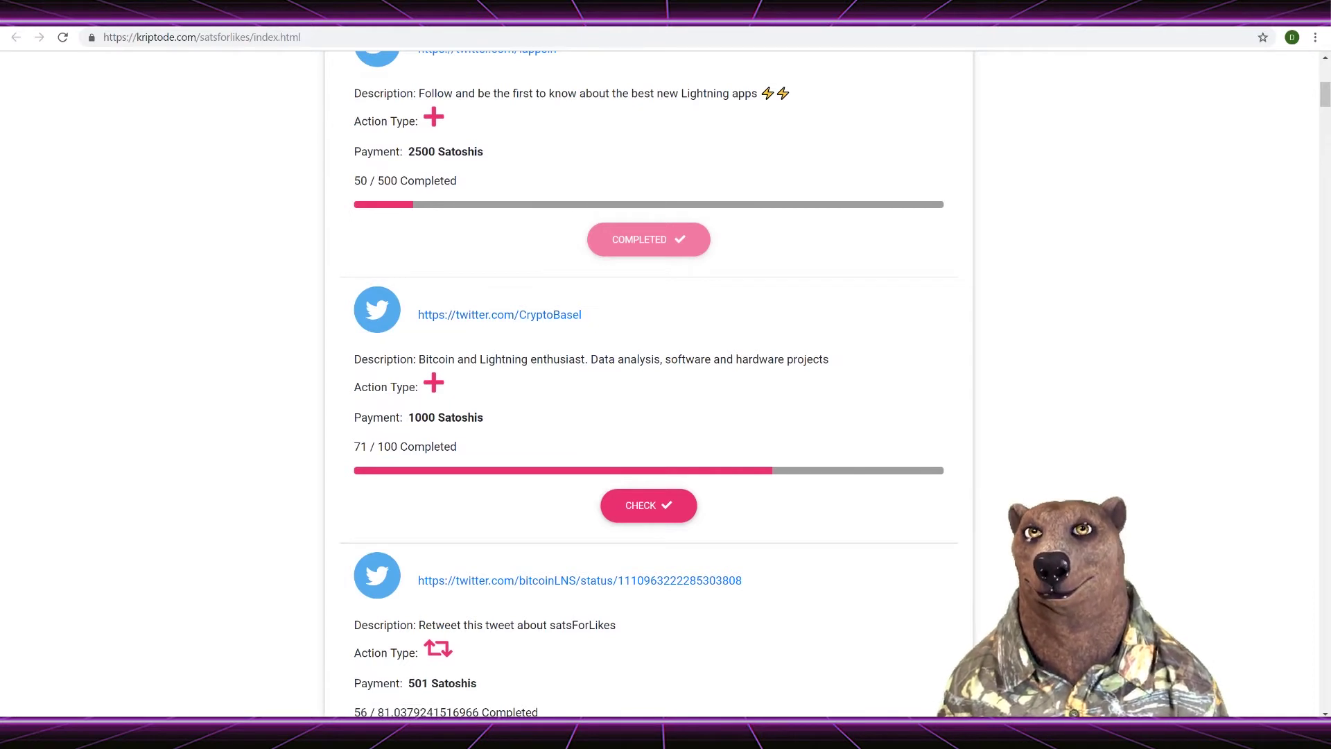
pyautogui.click(500, 315)
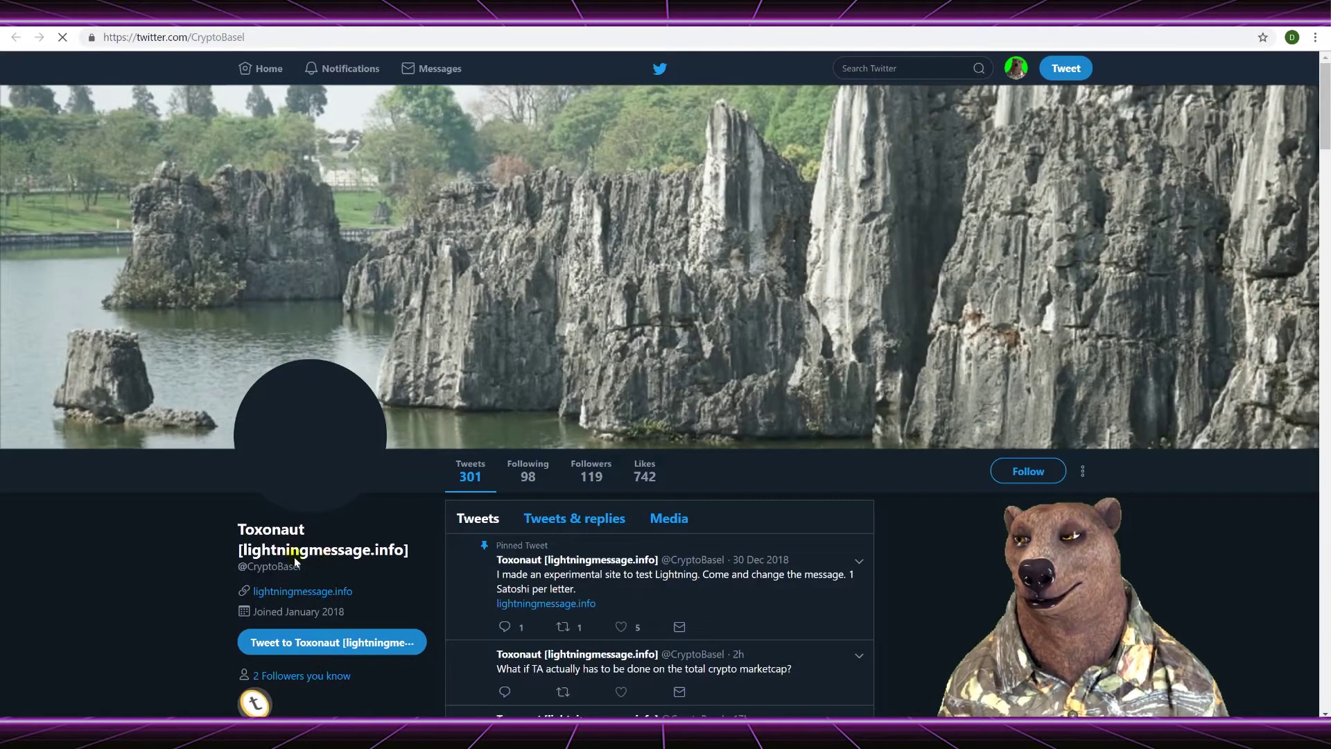
pyautogui.click(1040, 476)
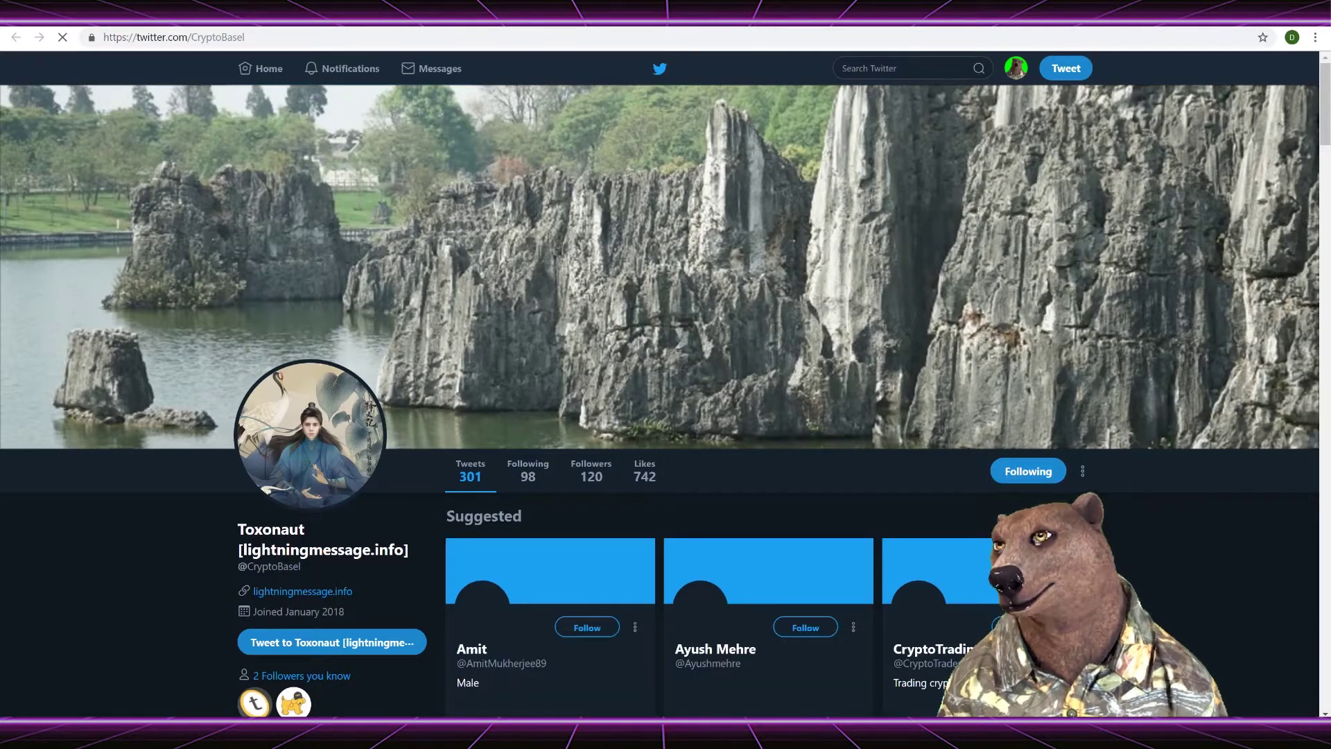
pyautogui.hotkey('ctrl', 'w')
pyautogui.click(644, 505)
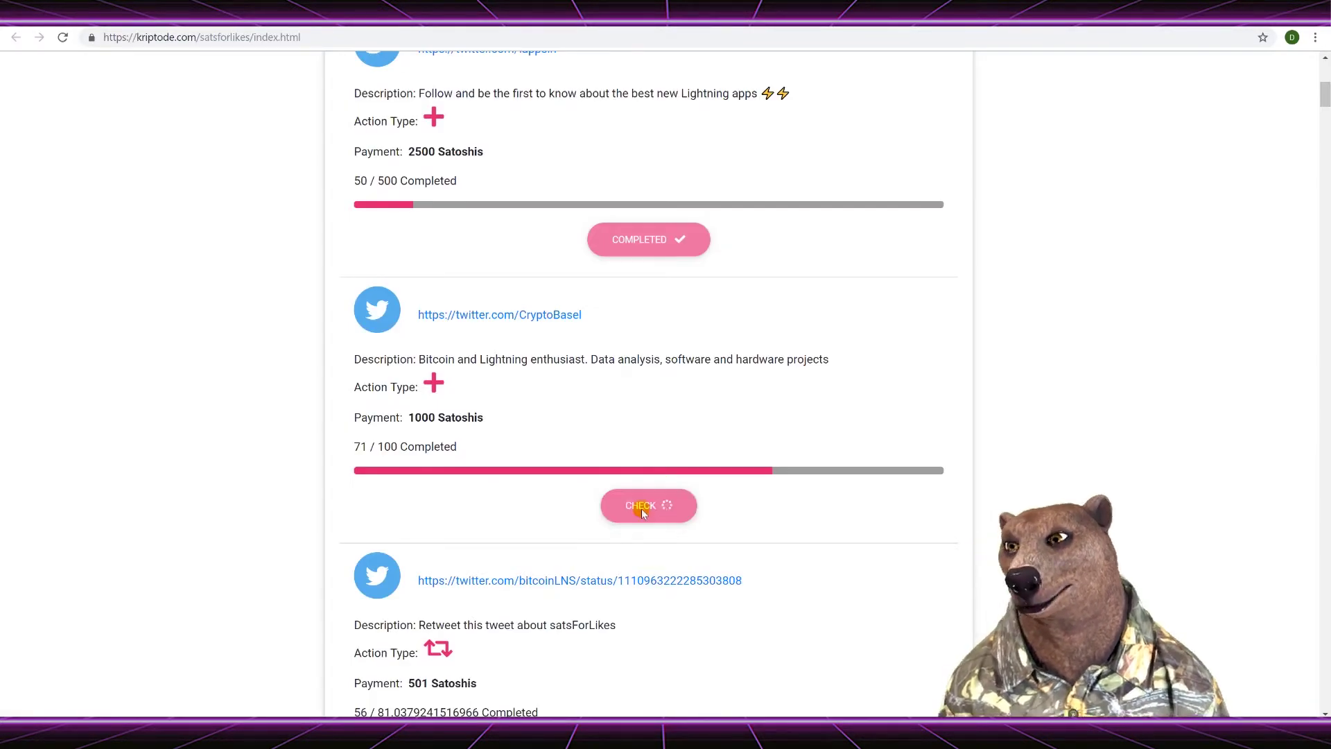
# - Follow the Lolli account linked in the 500-satoshi "Follow Lolli" task and have the task checked
pyautogui.scroll(-4, 741, 585)
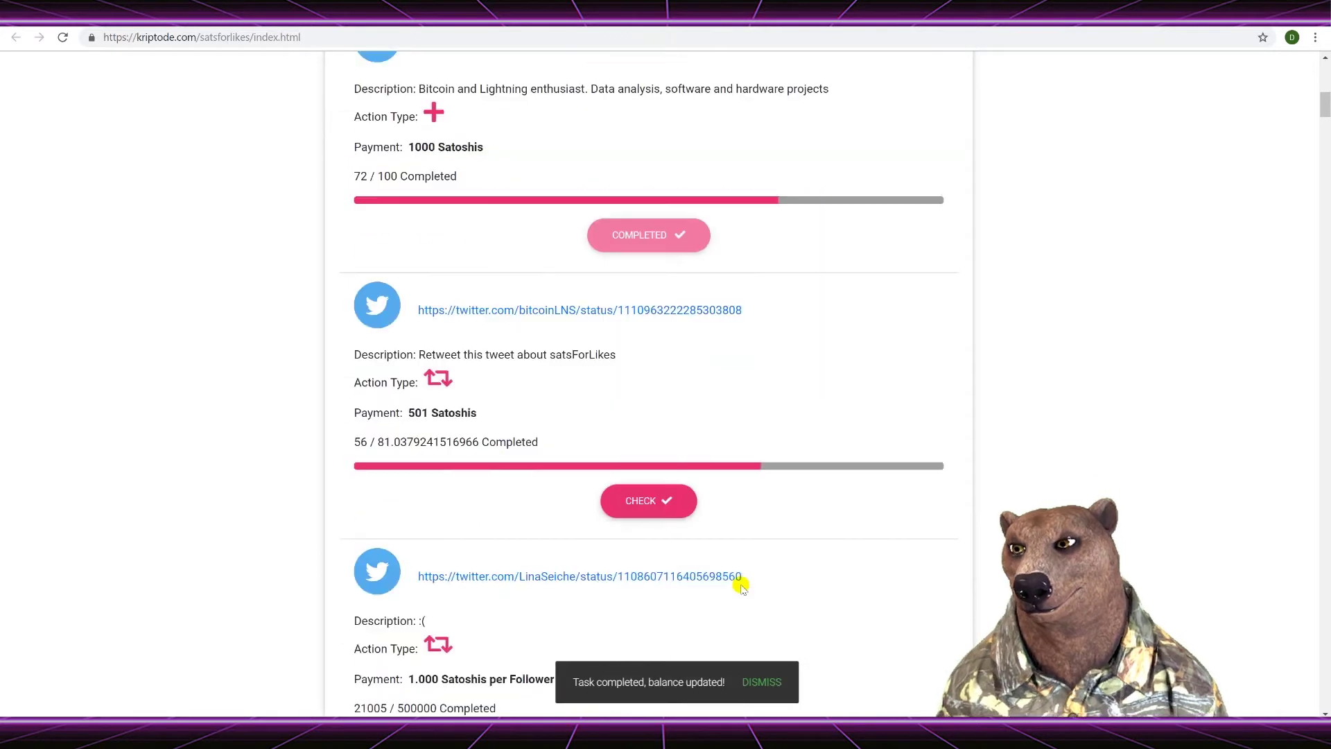
pyautogui.scroll(-2, 550, 304)
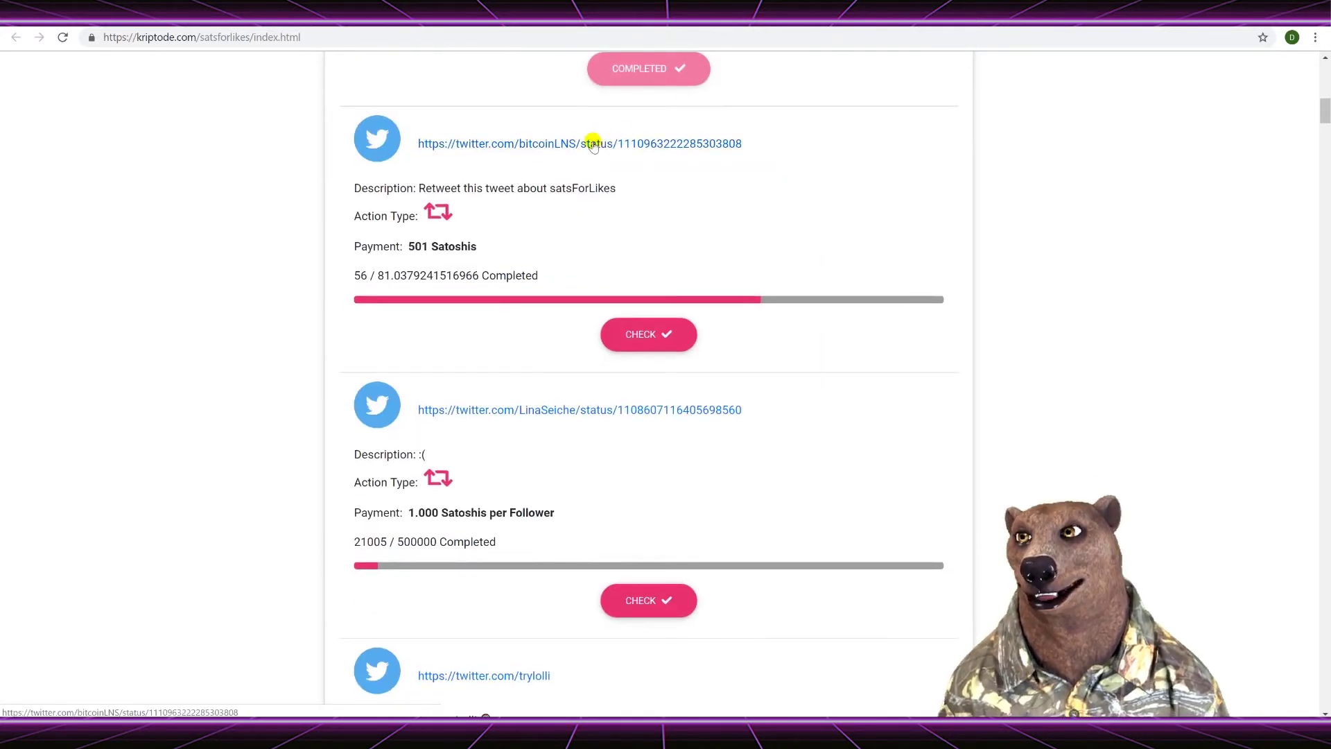
pyautogui.scroll(-5, 611, 391)
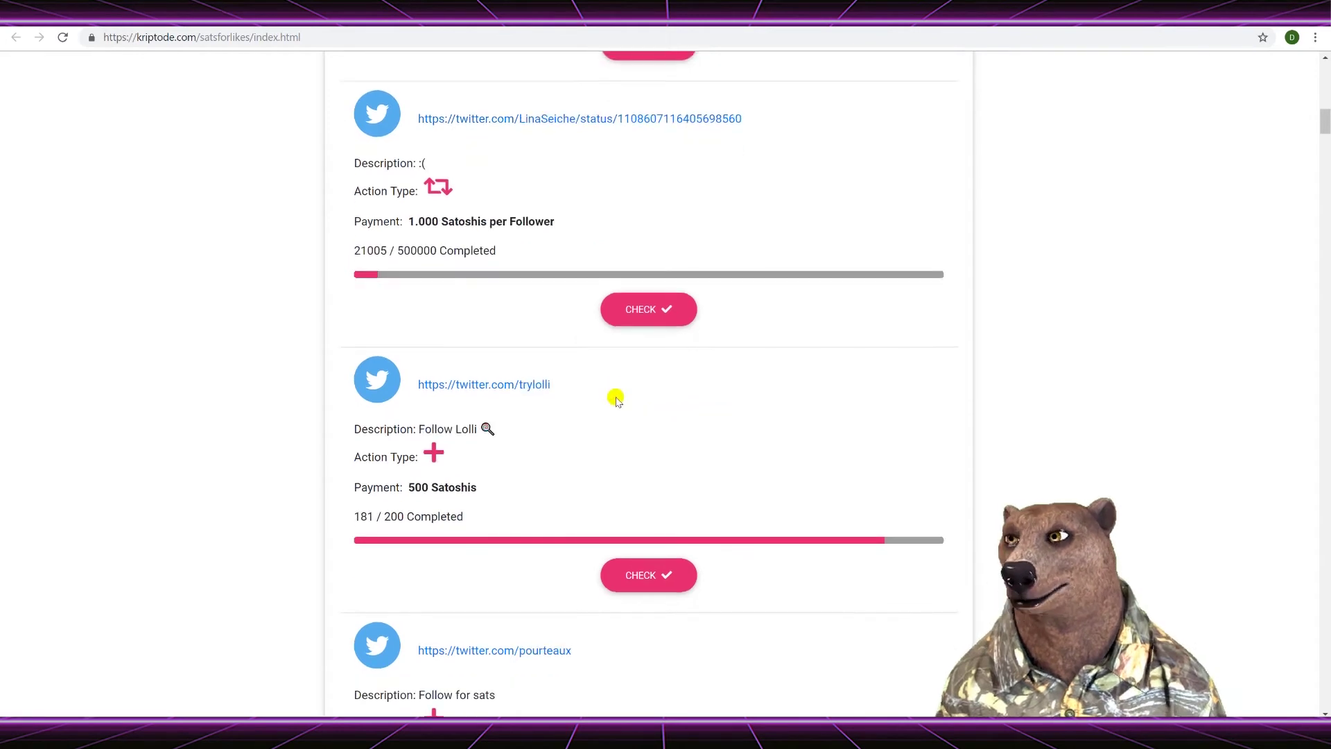
pyautogui.scroll(-1, 616, 400)
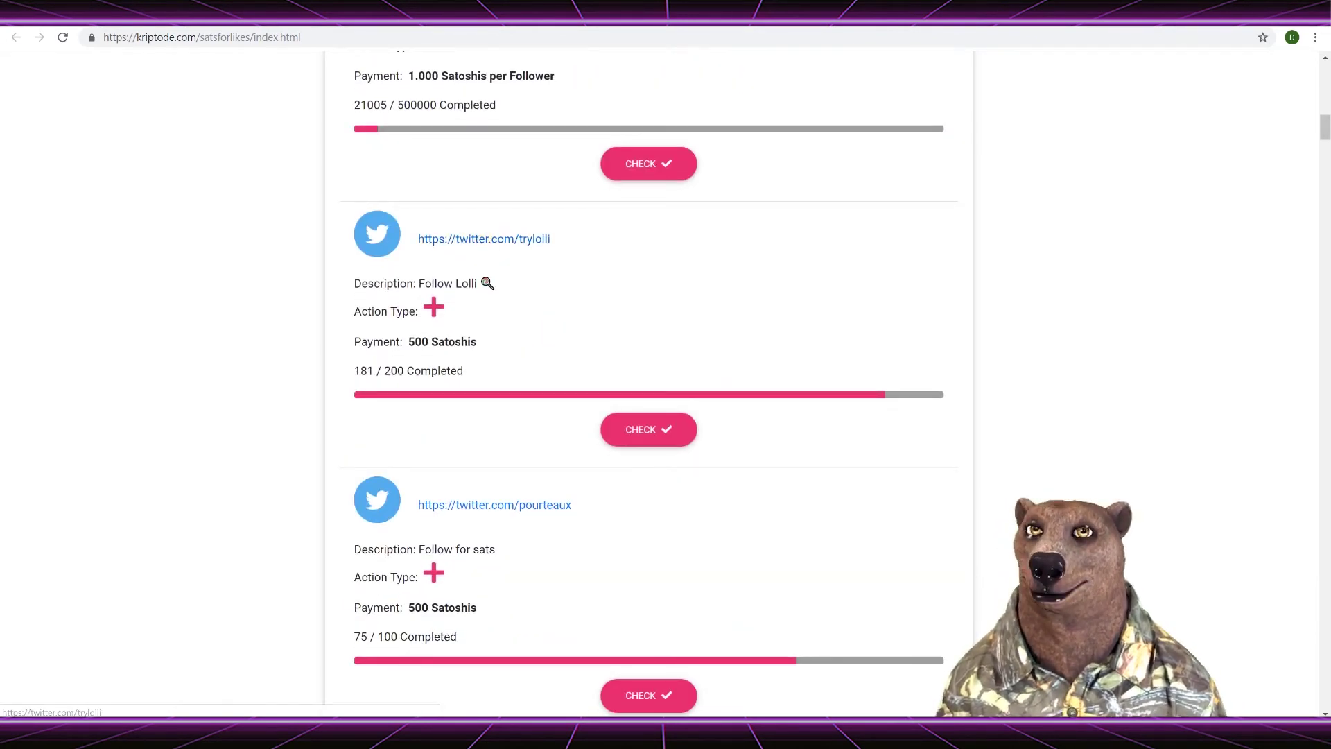
pyautogui.click(485, 241)
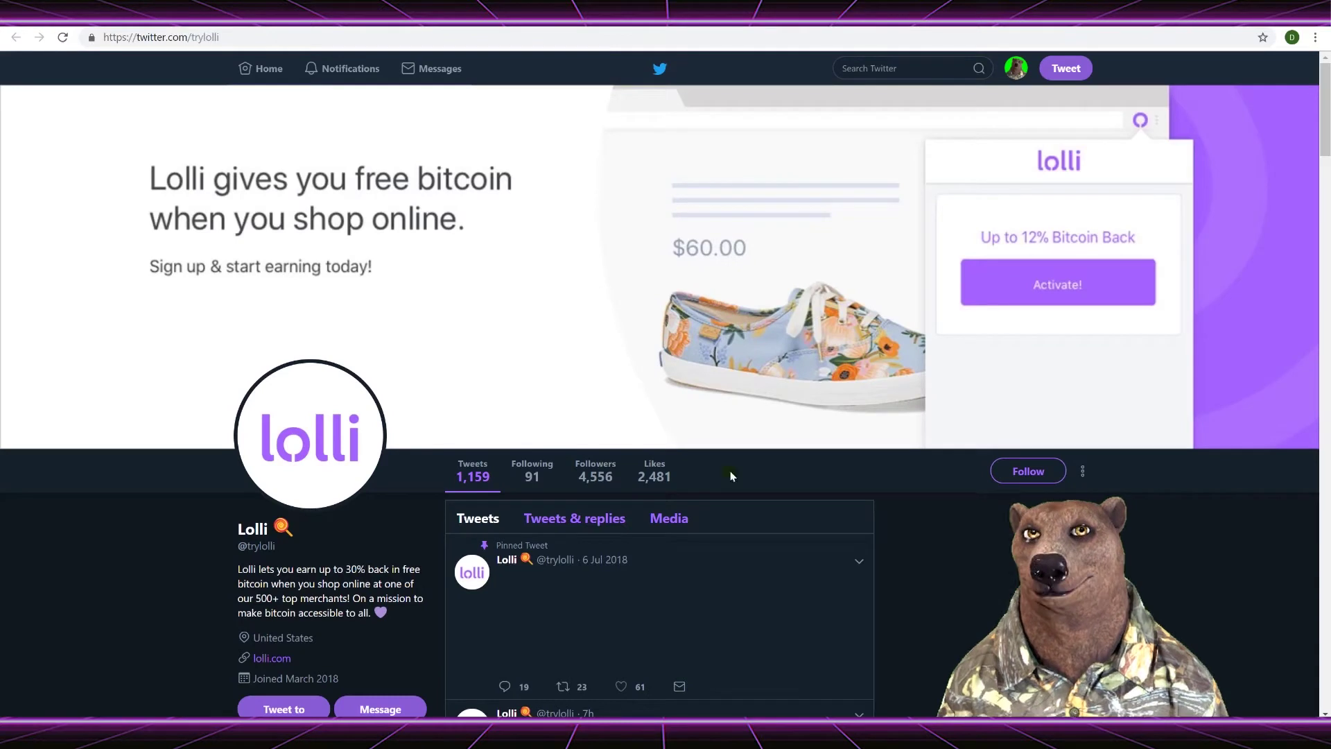
pyautogui.click(1028, 477)
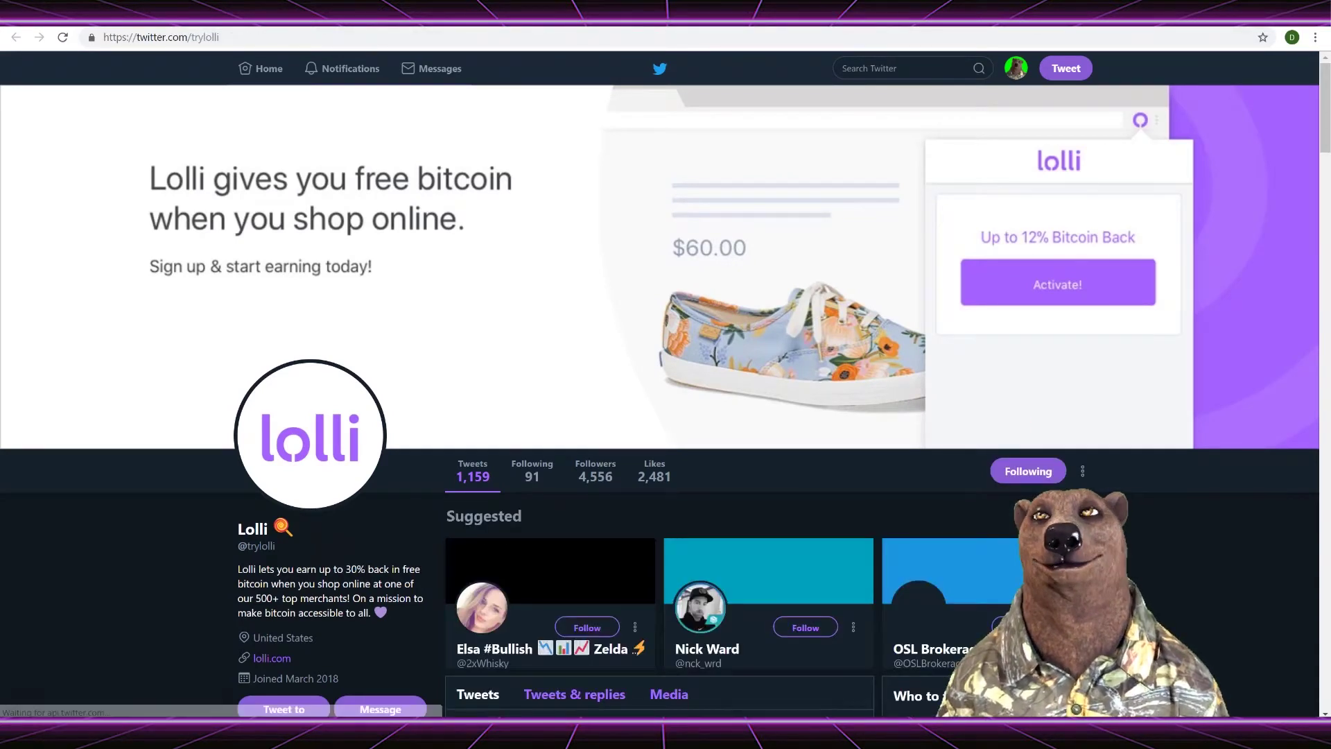
pyautogui.hotkey('ctrl', 'w')
pyautogui.click(660, 443)
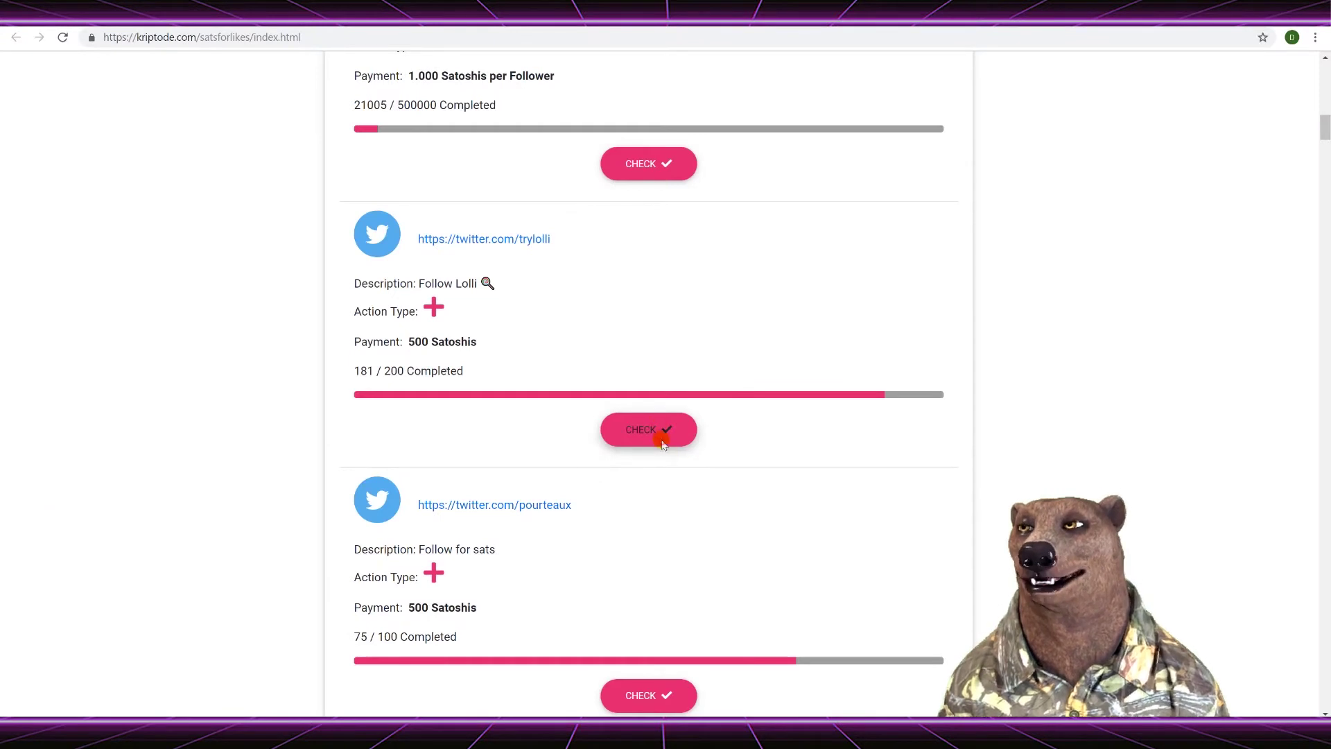
# - Follow the Twitter account linked in the 500-satoshi "Follow for sats" task and have that task checked
pyautogui.scroll(-4, 853, 558)
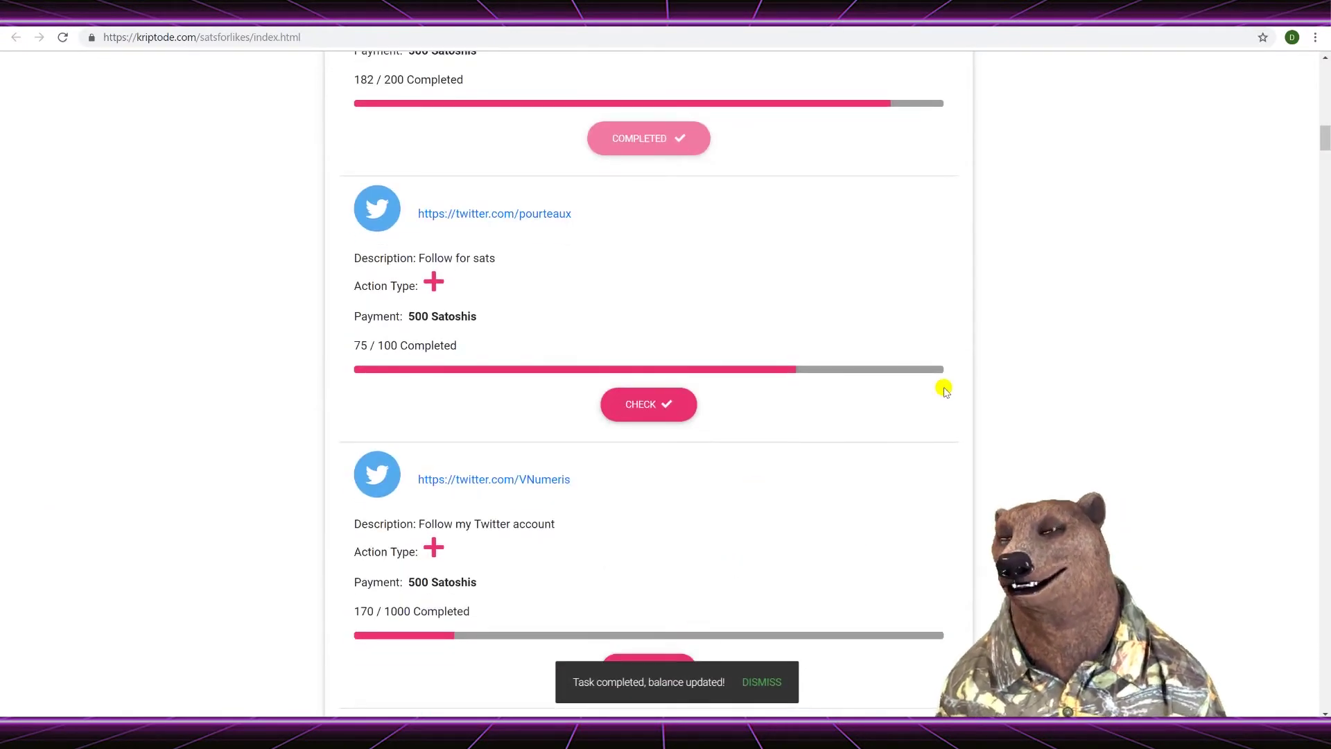
pyautogui.scroll(-1, 1040, 392)
pyautogui.scroll(-2, 1041, 389)
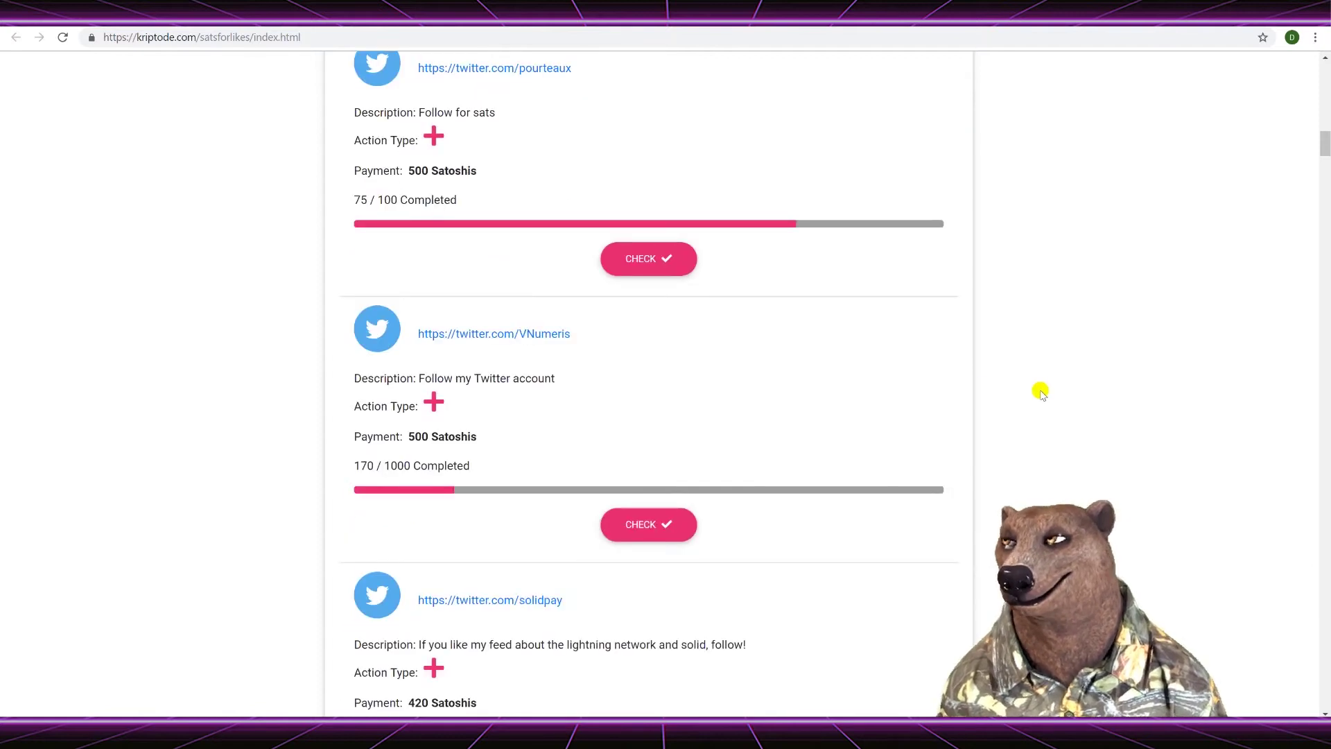
pyautogui.scroll(2, 964, 396)
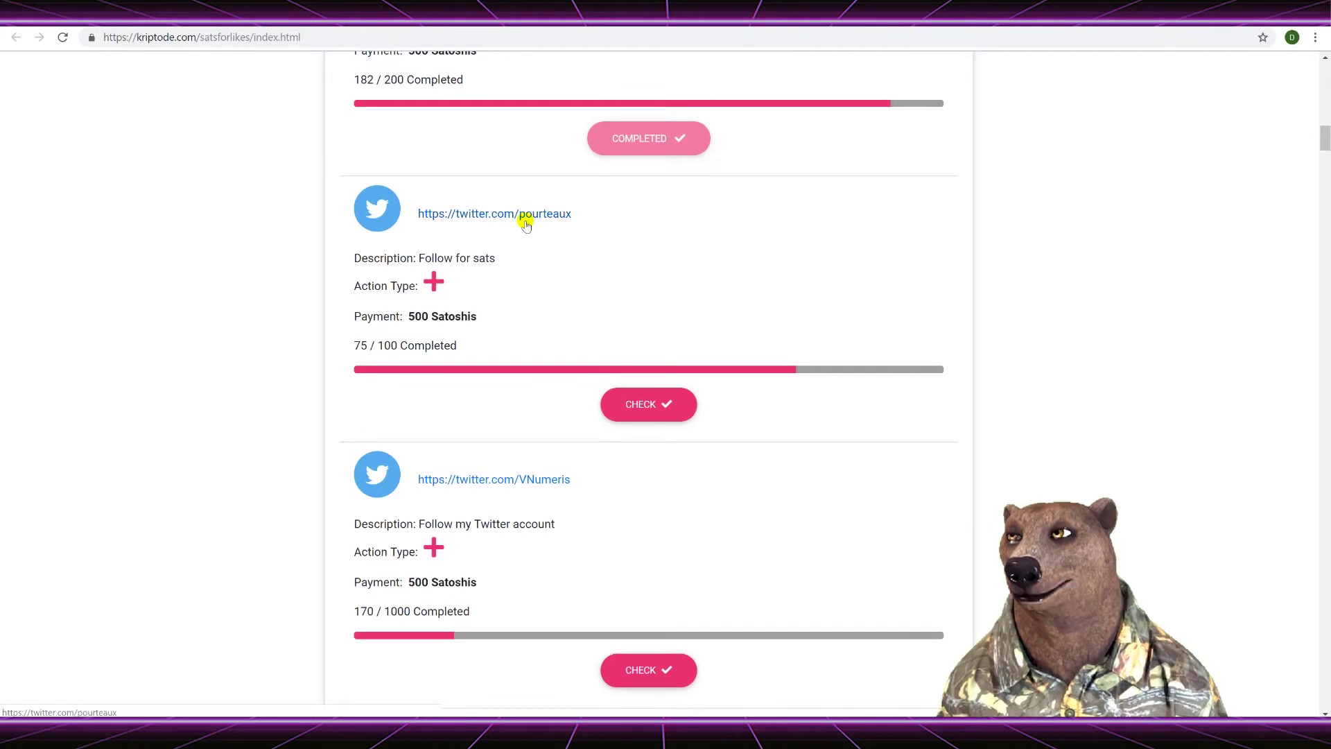
pyautogui.scroll(-4, 513, 461)
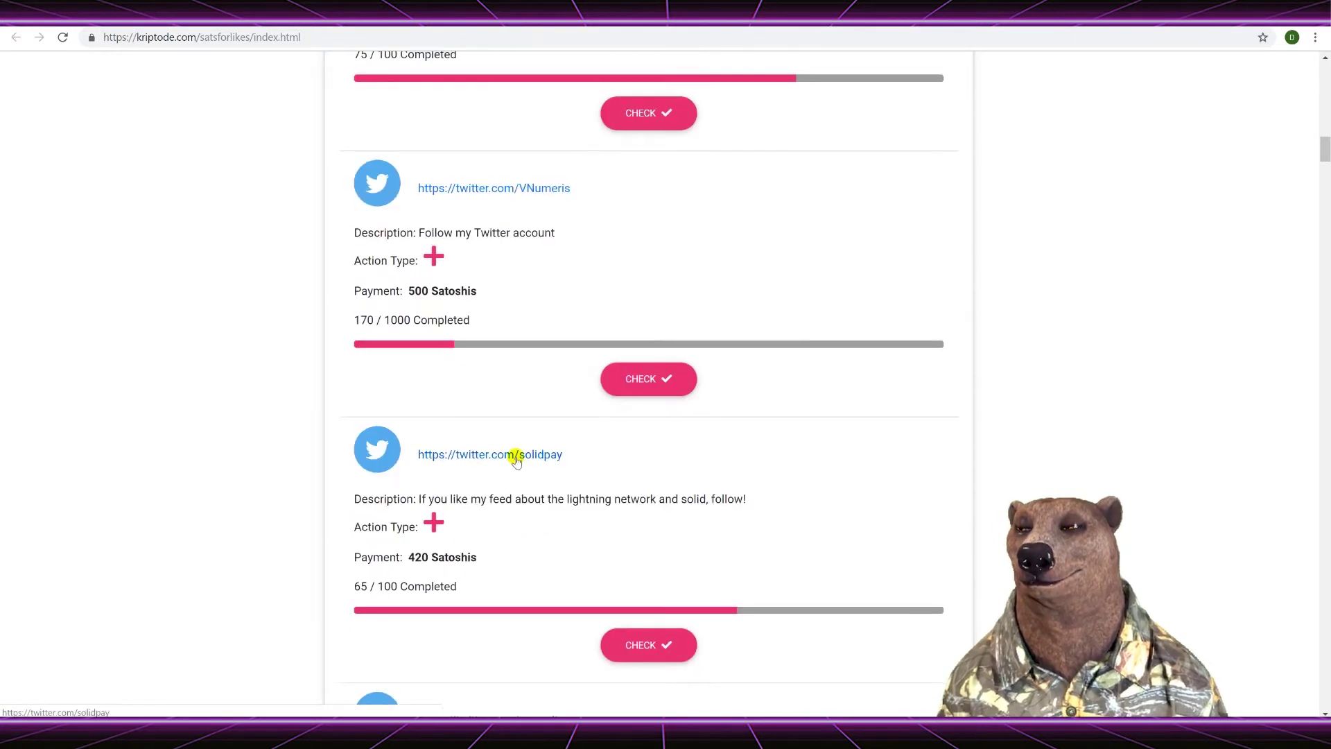
pyautogui.scroll(5, 681, 425)
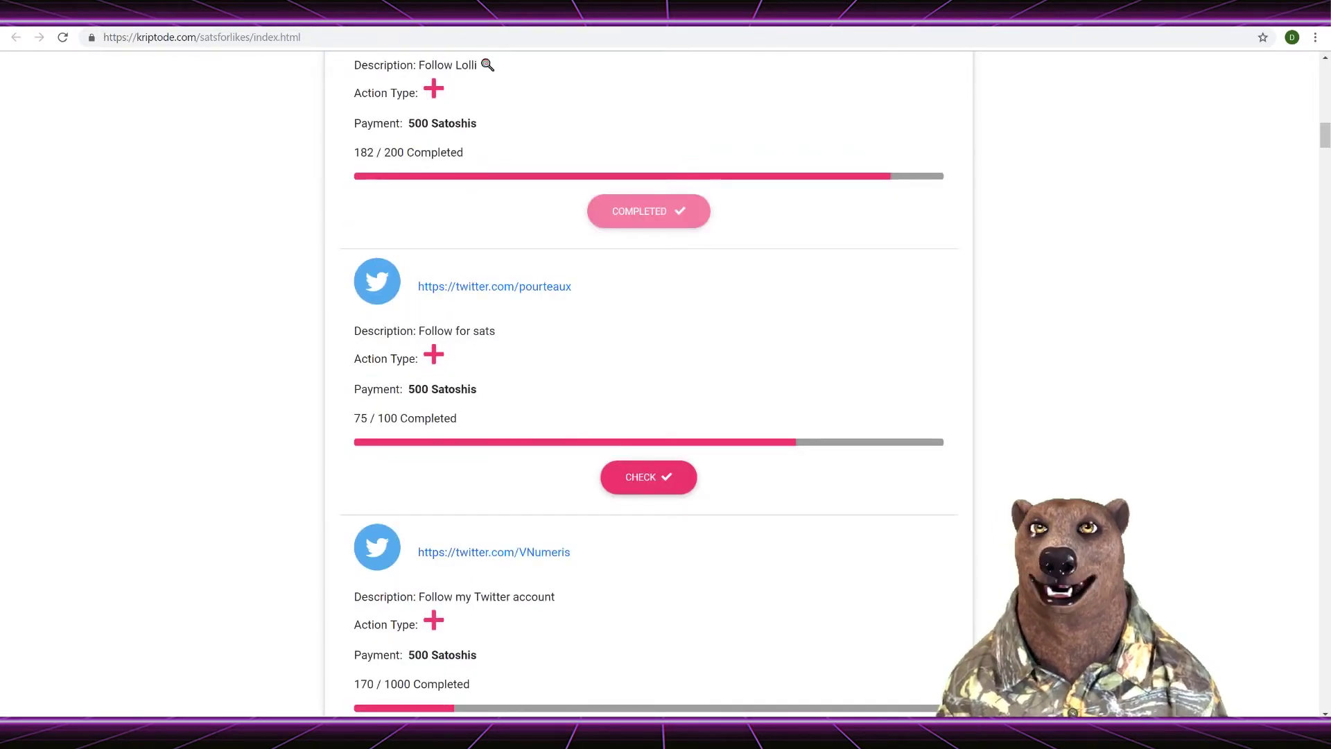
pyautogui.hotkey('alt', 'Right')
pyautogui.hotkey('alt', 'Right')
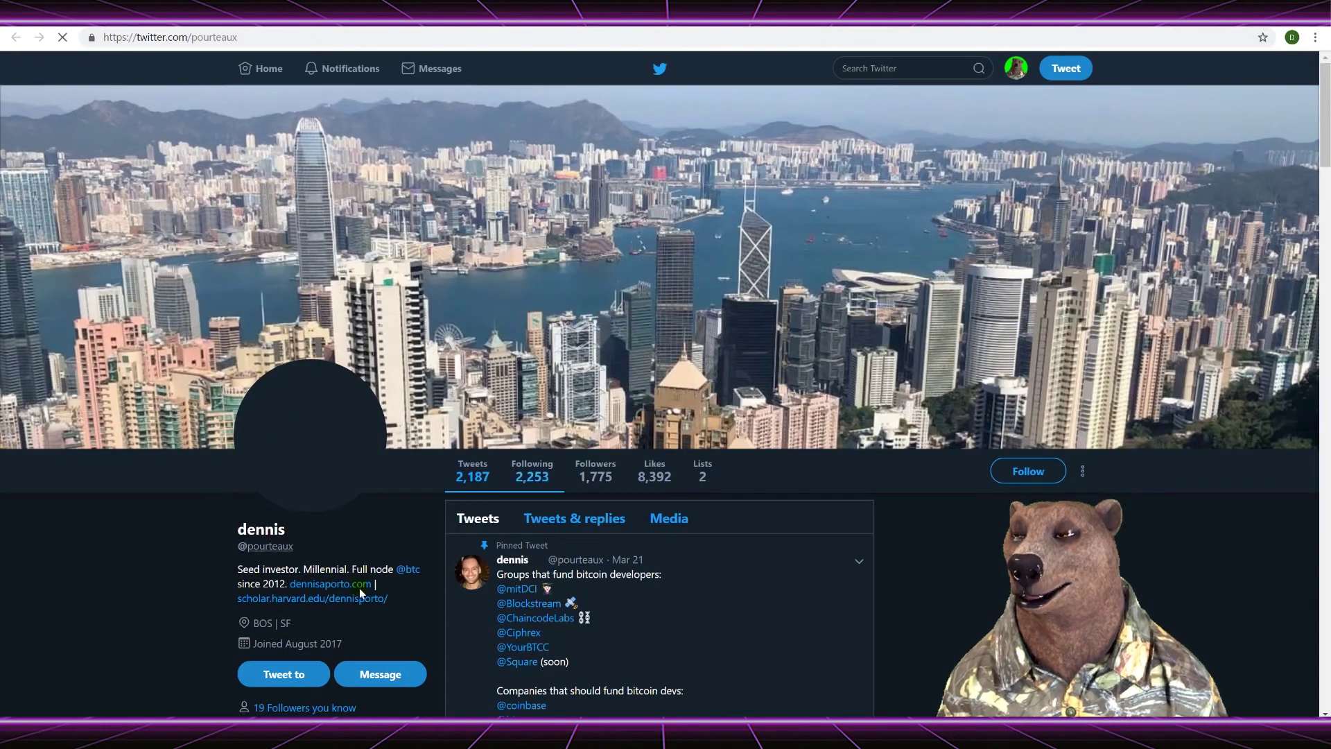
pyautogui.click(1047, 470)
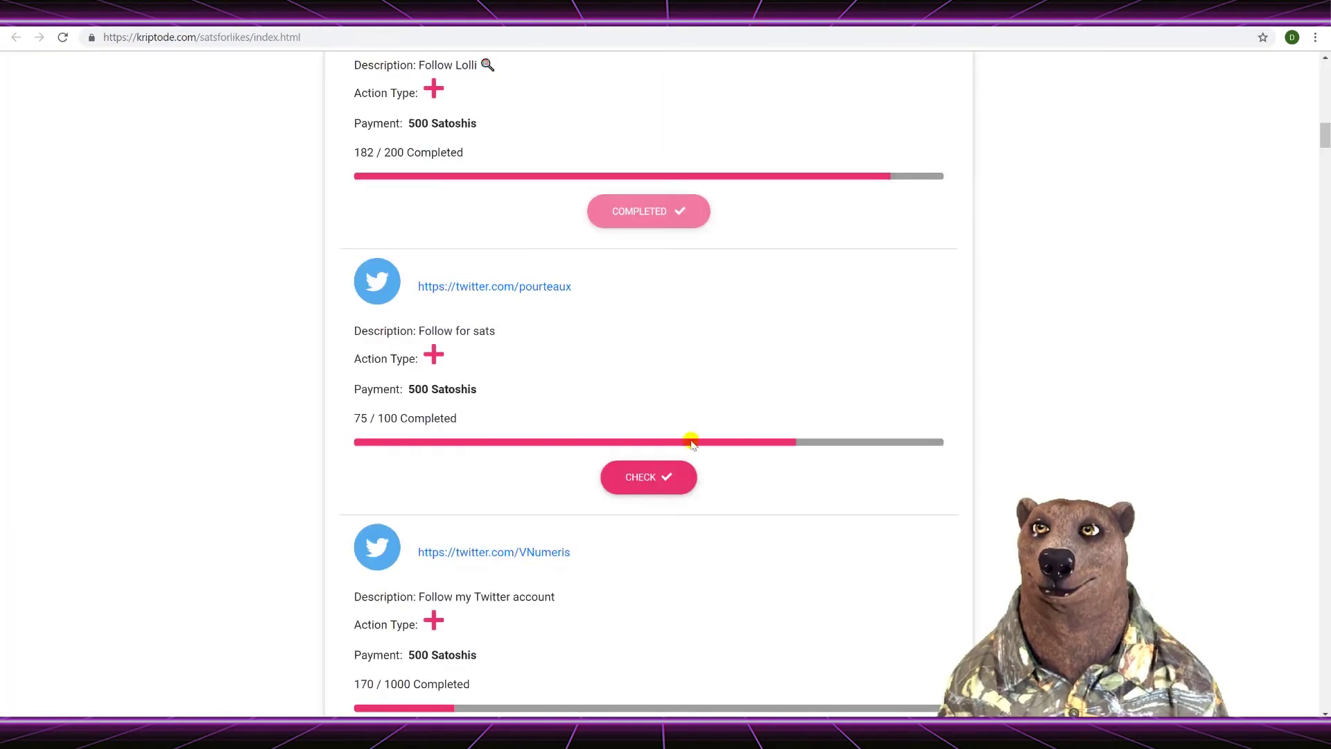
pyautogui.click(636, 477)
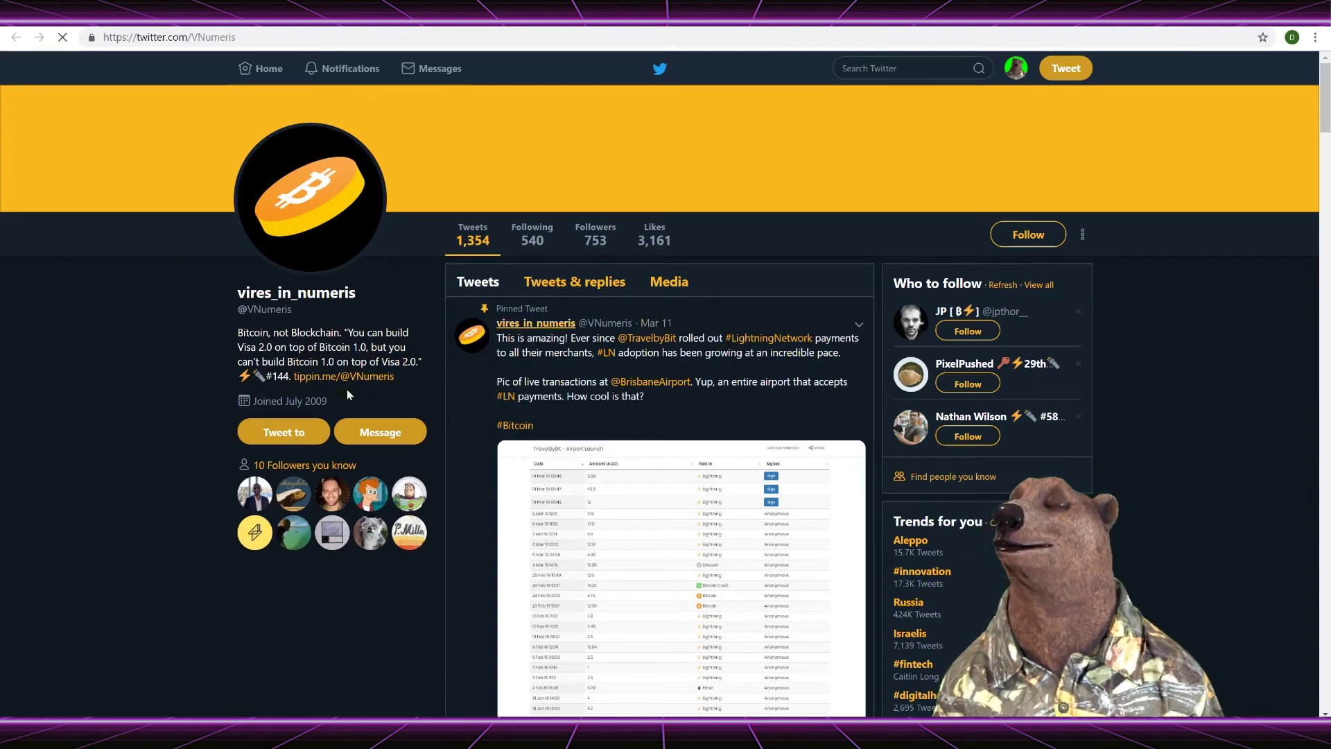
# - Follow the VNumeris account of the 500-satoshi "Follow my Twitter account" task and have the task checked
pyautogui.click(1030, 235)
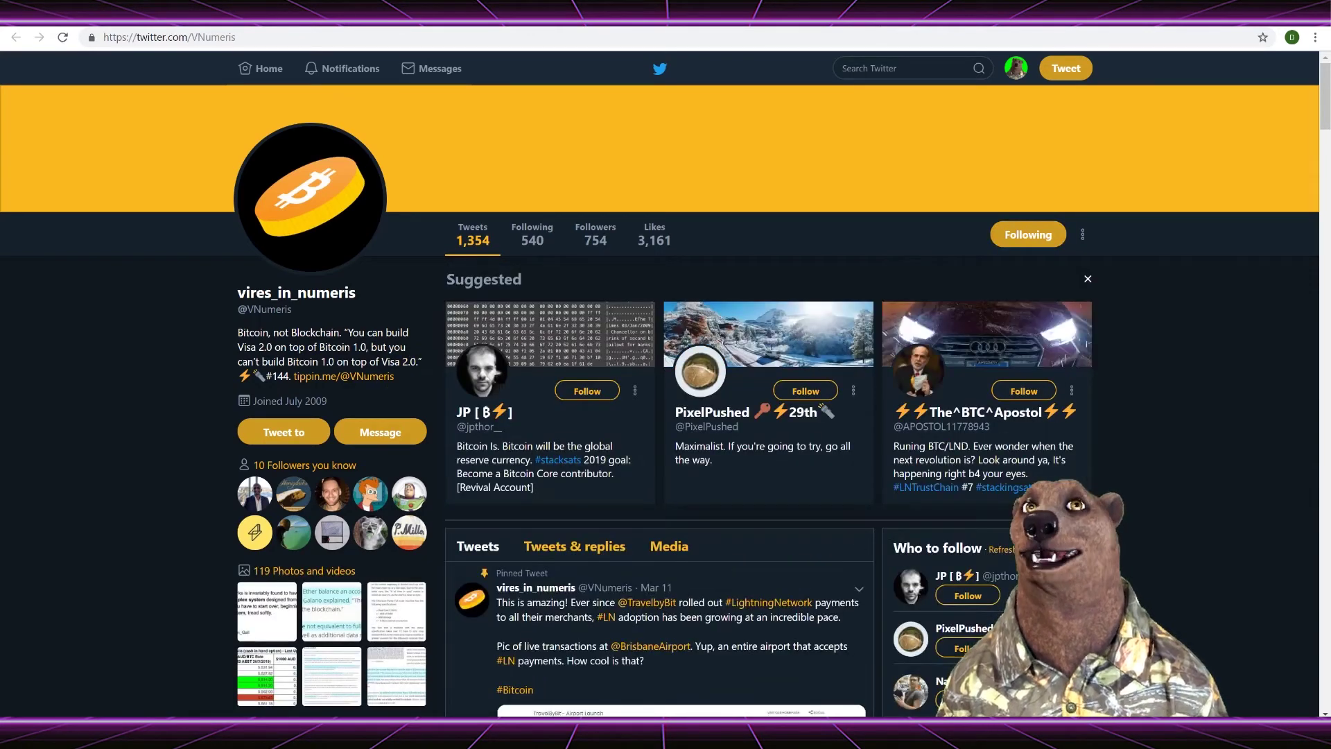
pyautogui.hotkey('ctrl', 'w')
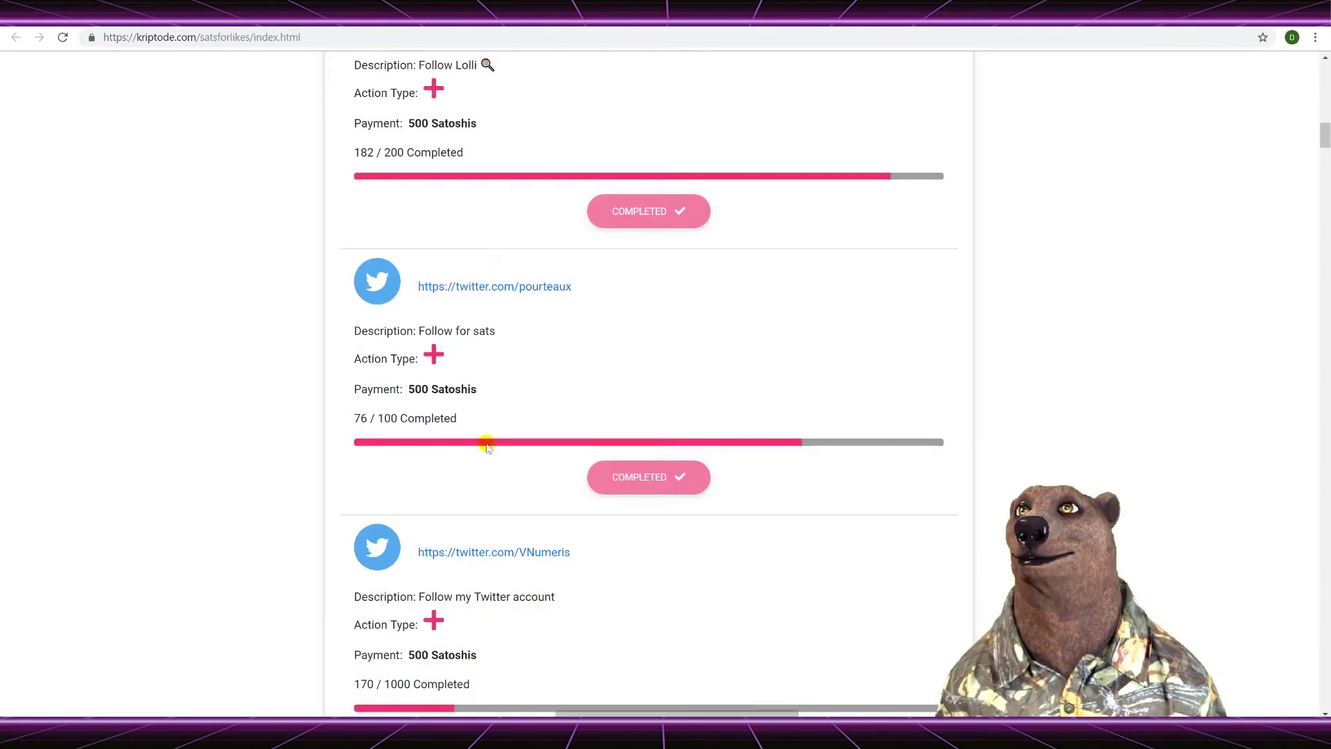
pyautogui.scroll(-2, 692, 477)
pyautogui.scroll(-3, 694, 476)
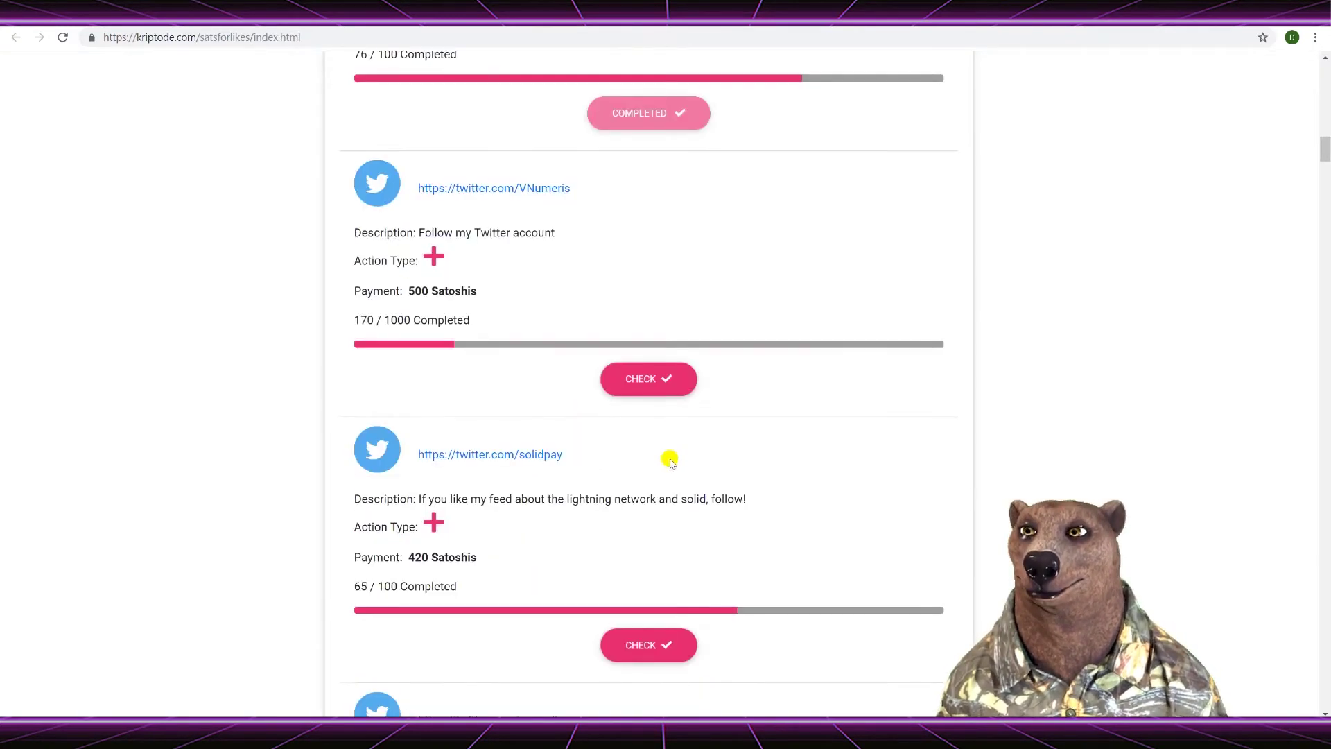
pyautogui.click(643, 377)
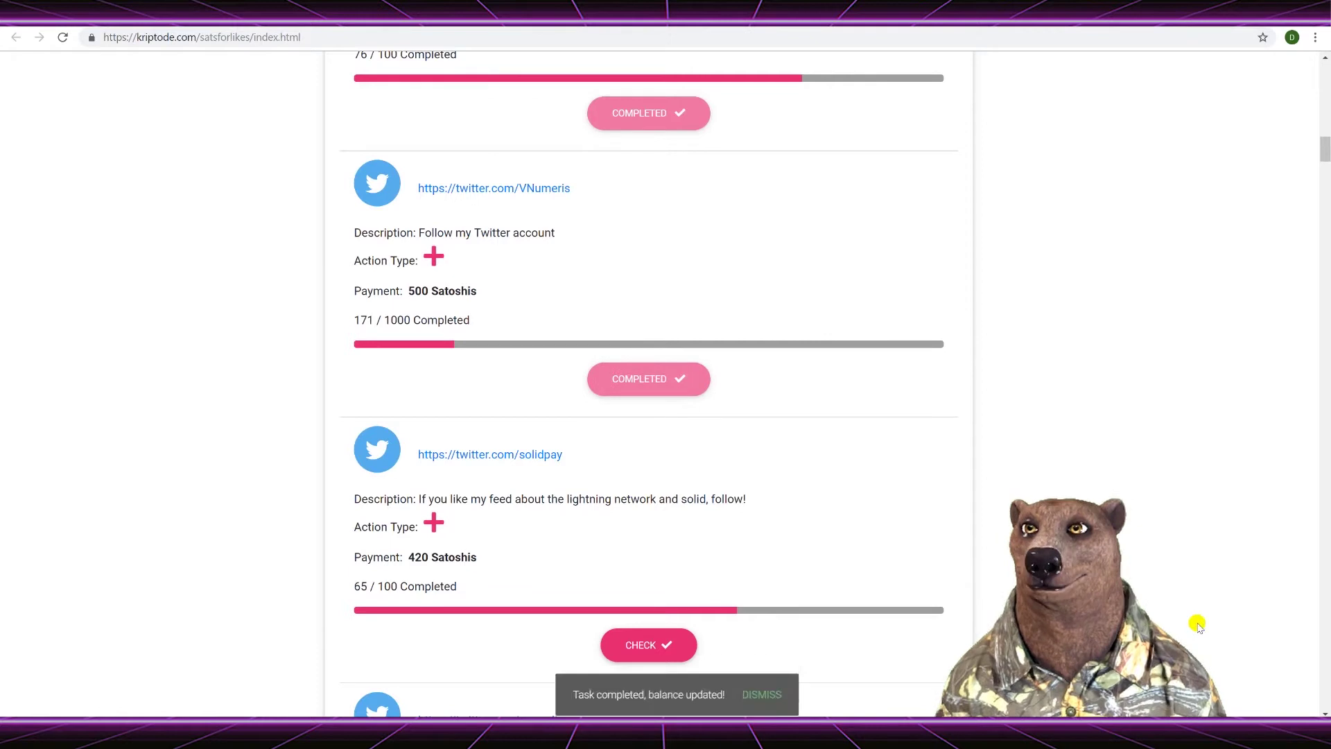
# - Look at the balance and its withdrawal form for pasting a payment request, and close the form
pyautogui.scroll(13, 1326, 555)
pyautogui.scroll(15, 1326, 555)
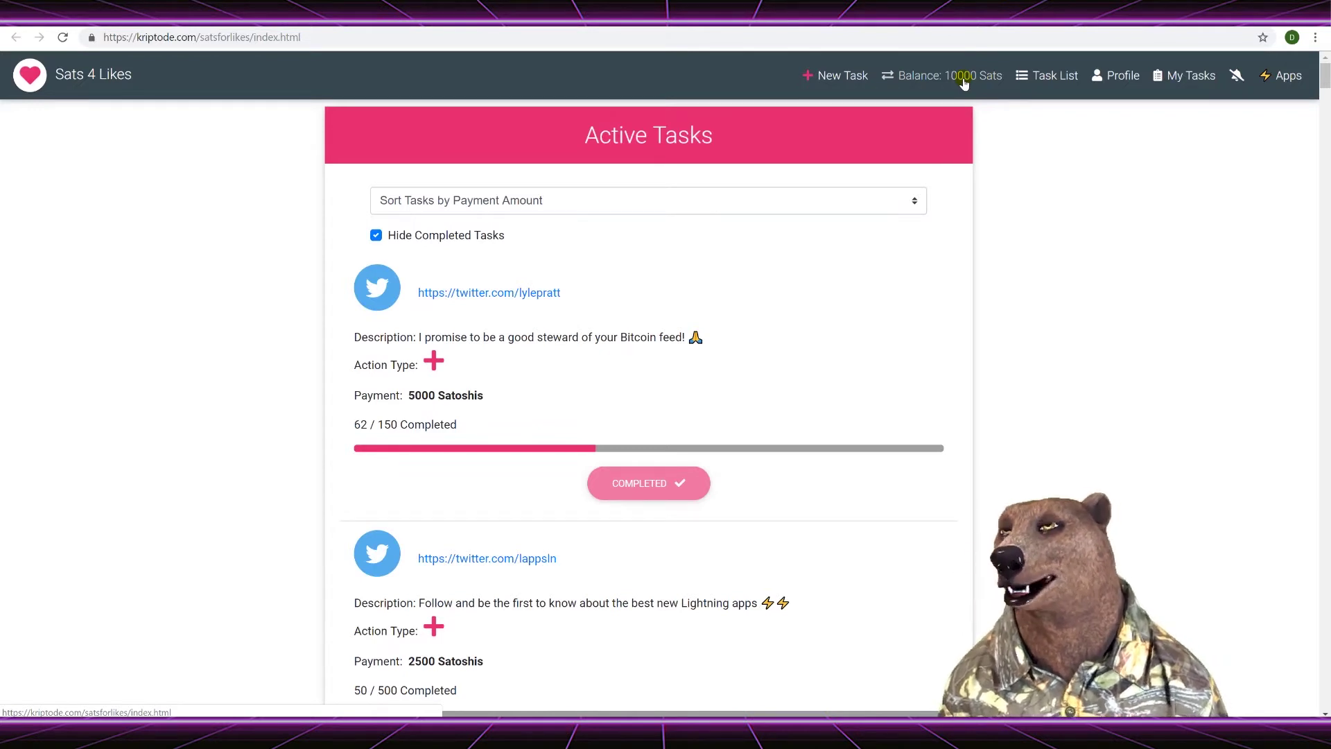
pyautogui.click(964, 82)
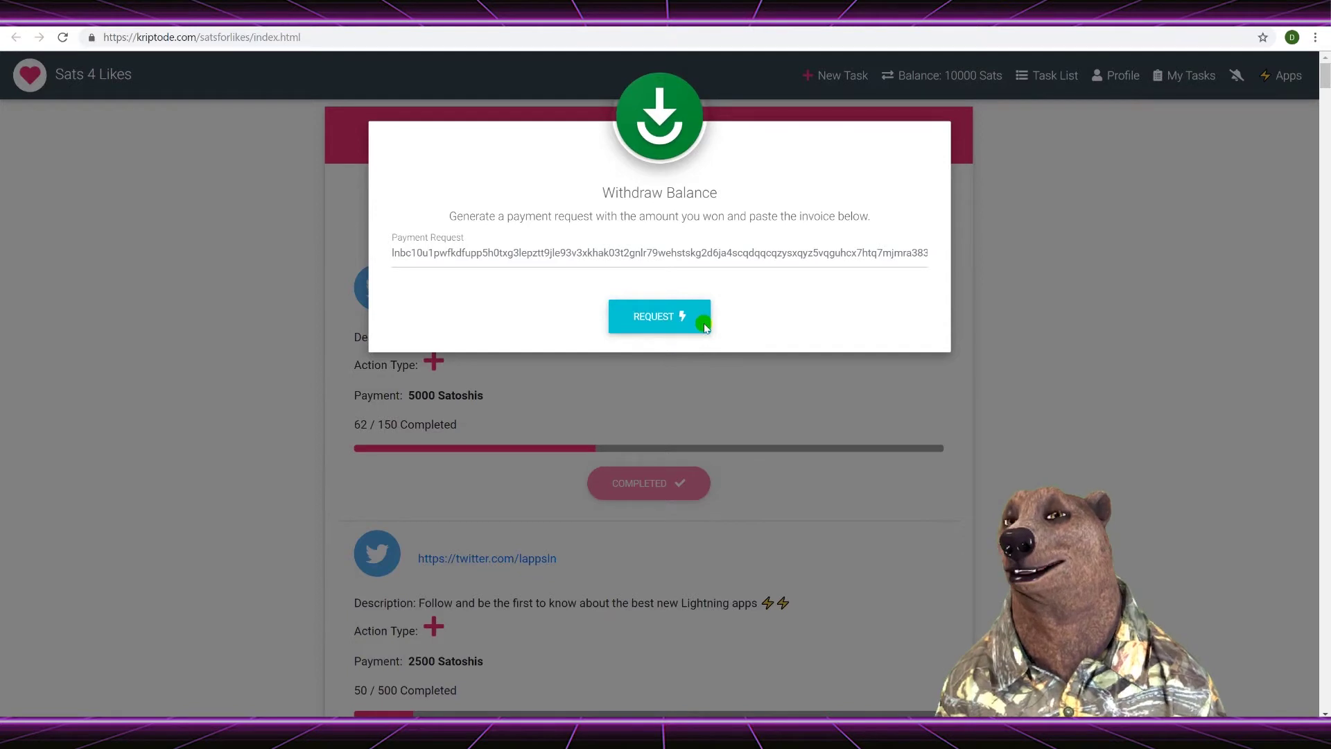
pyautogui.click(1123, 104)
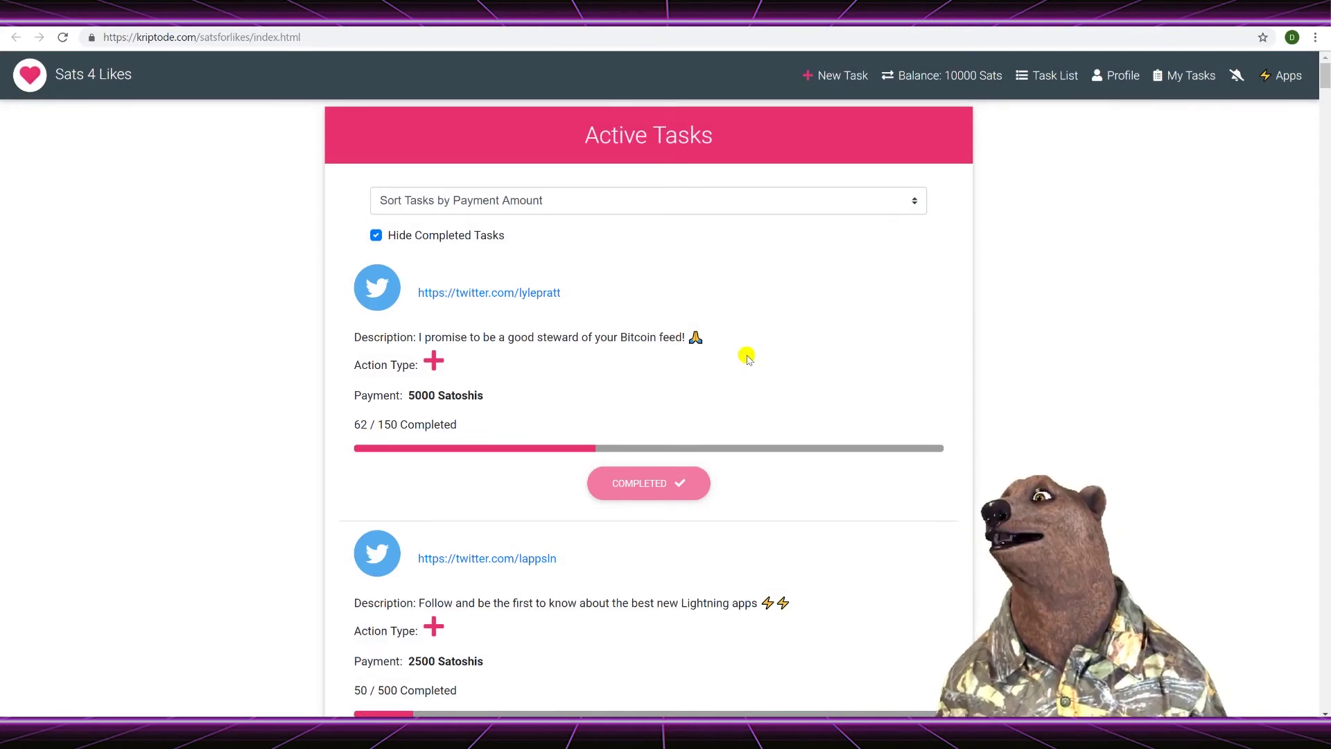
# - Start a new Follow task with the description "Siga um bitcoinheiro do Brasil"
pyautogui.click(826, 77)
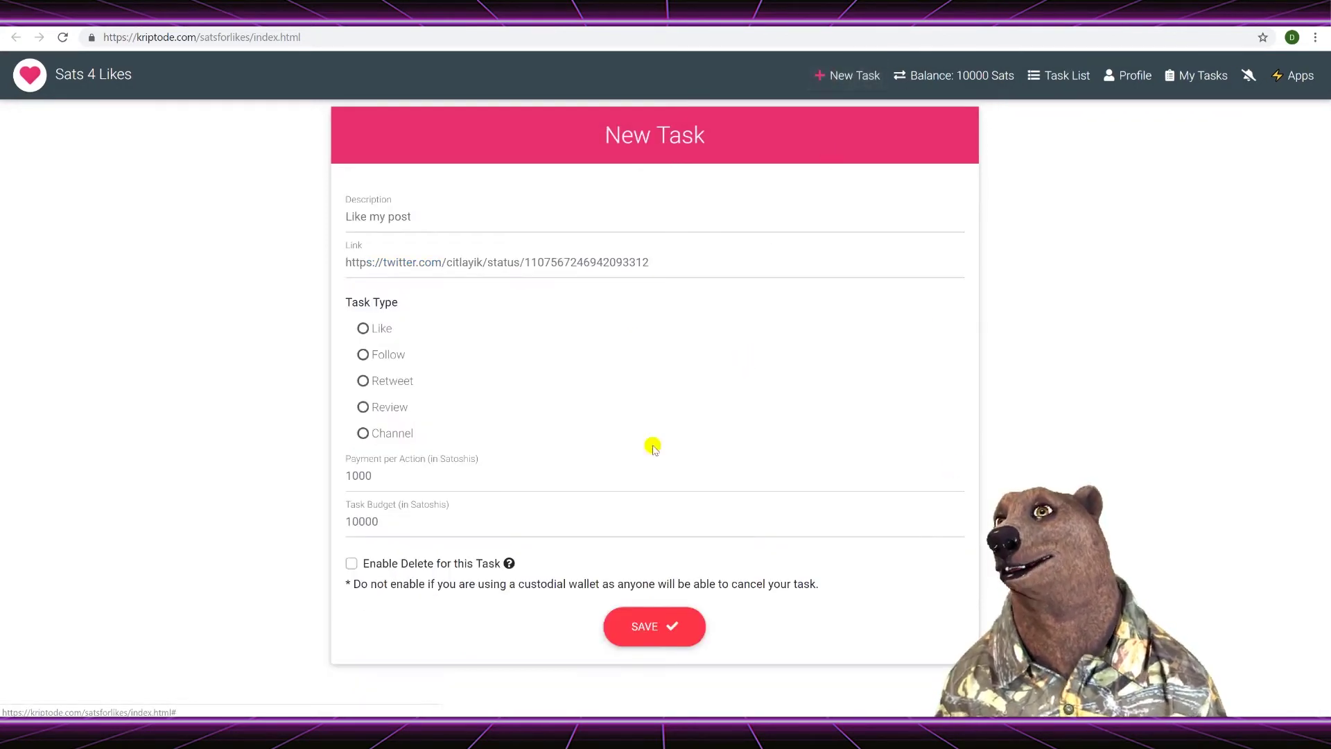
pyautogui.click(464, 229)
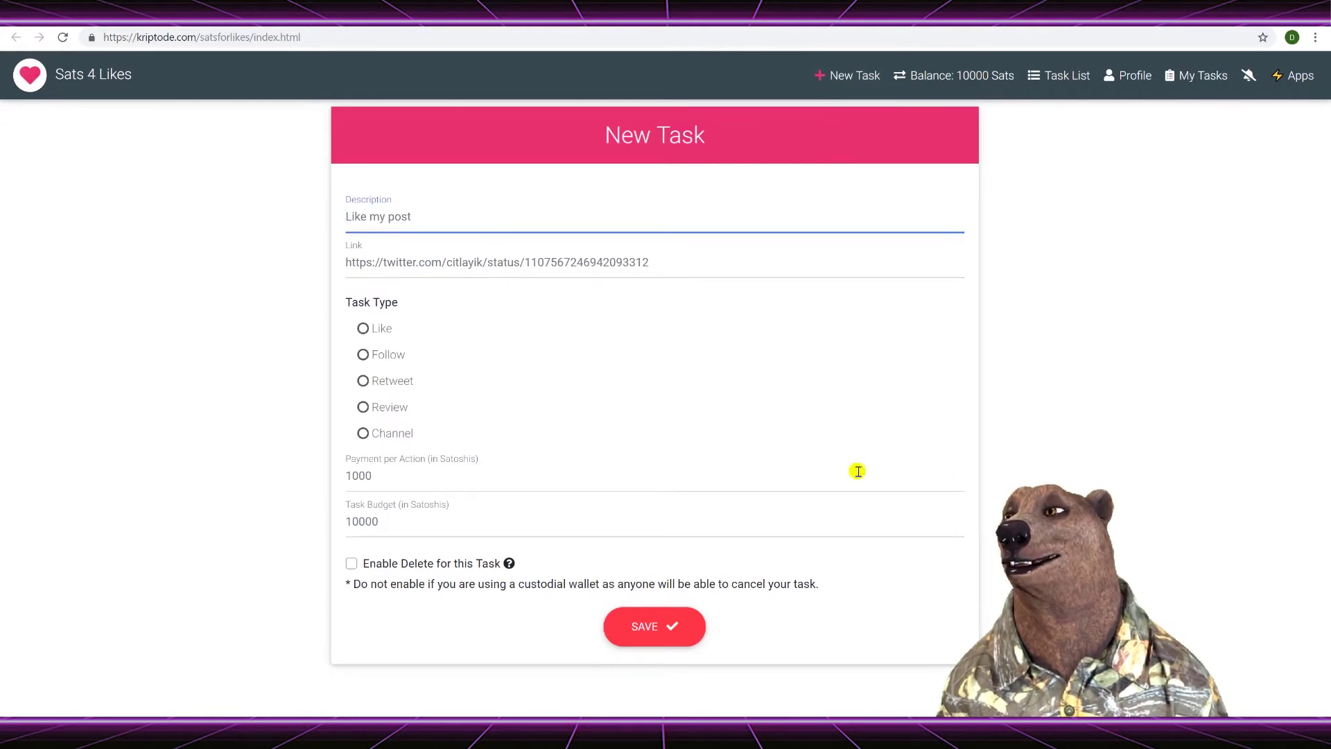
pyautogui.click(482, 263)
pyautogui.click(518, 205)
pyautogui.write('Siga um bitcoinheiro do Brasil')
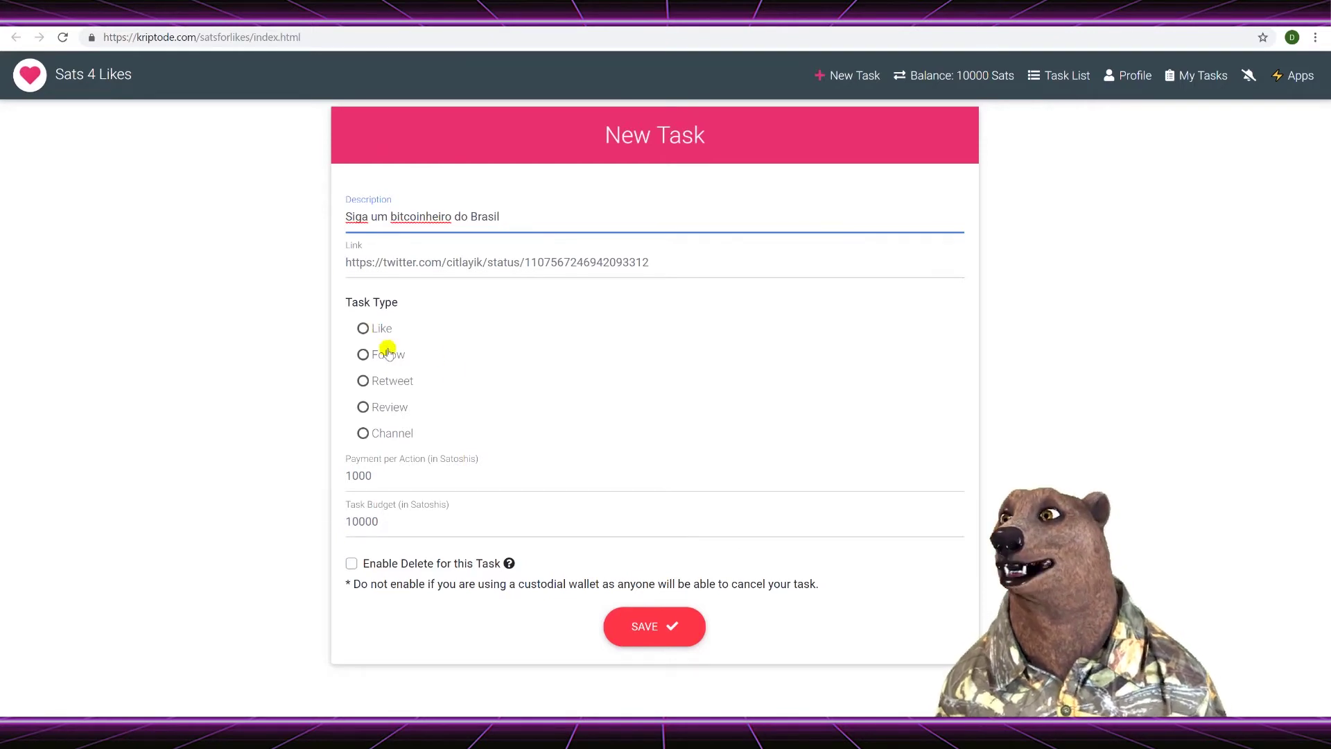
pyautogui.click(389, 354)
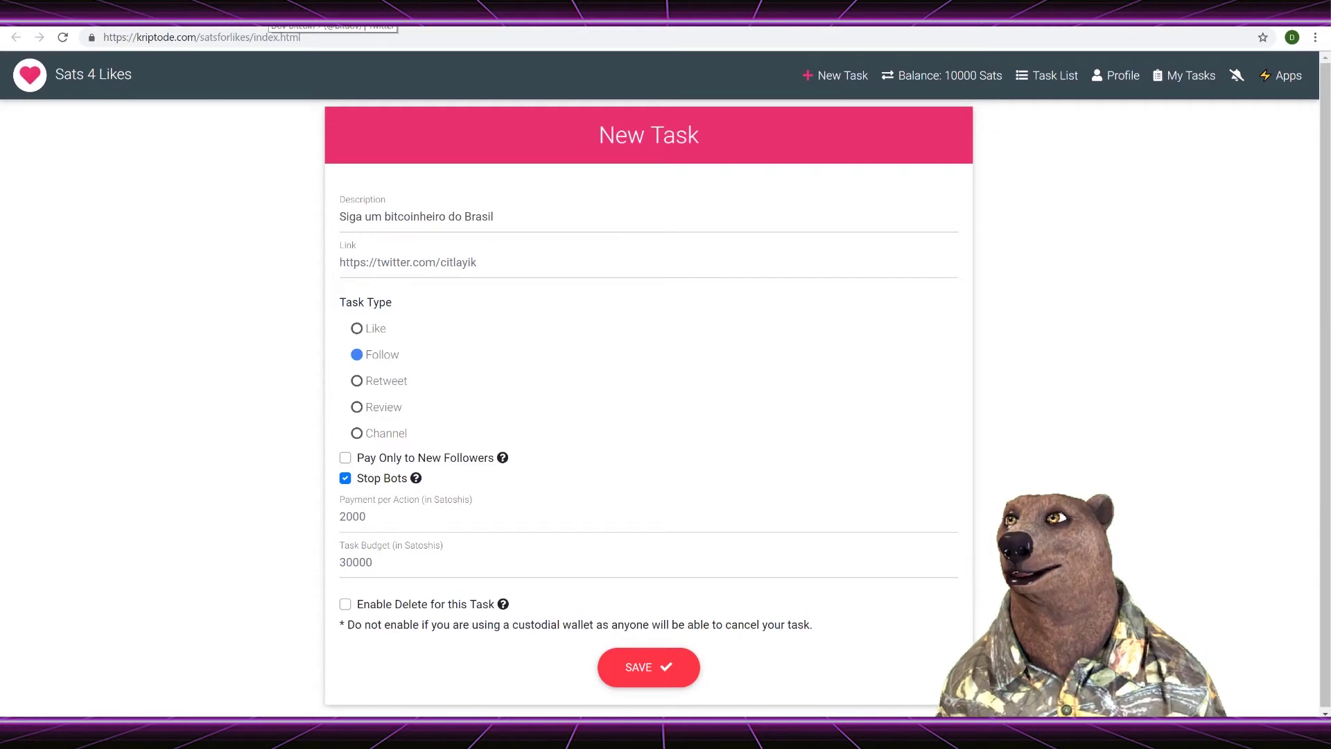
pyautogui.click(264, 14)
pyautogui.click(248, 42)
pyautogui.hotkey('ctrl', 'c')
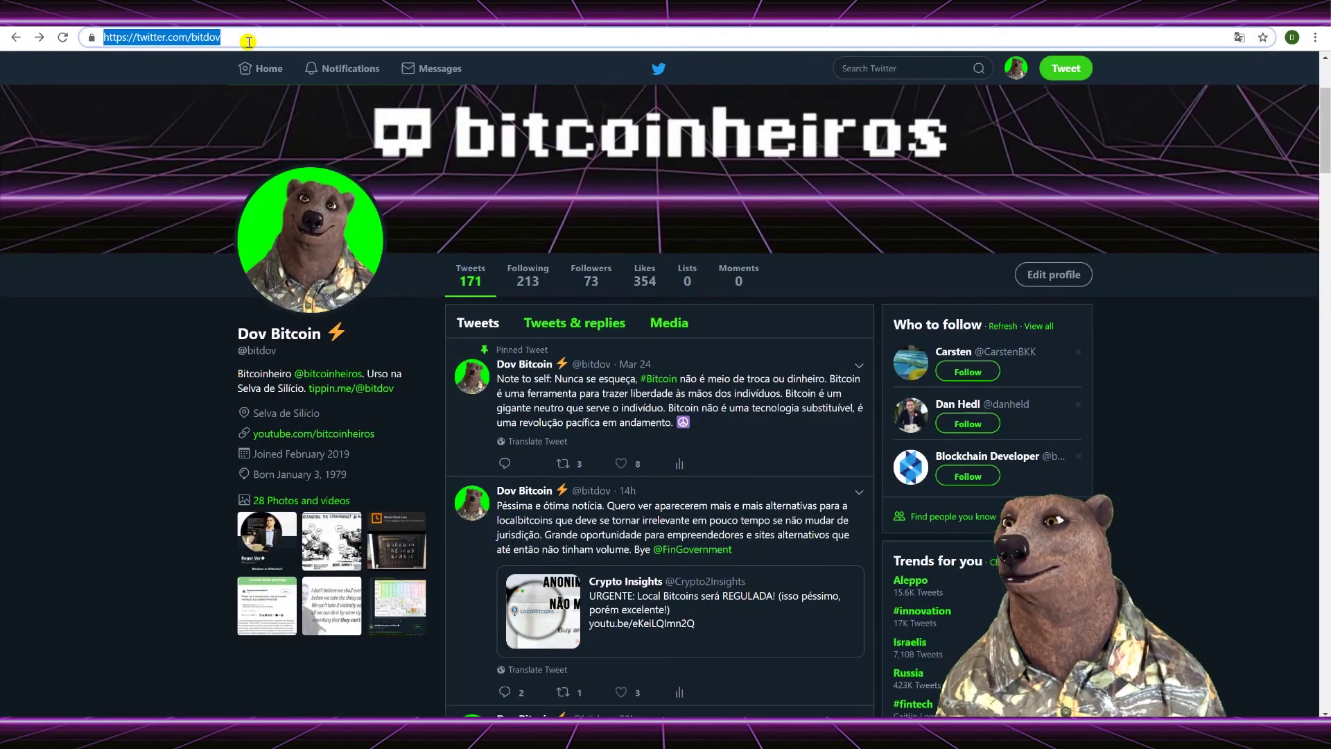
pyautogui.click(612, 15)
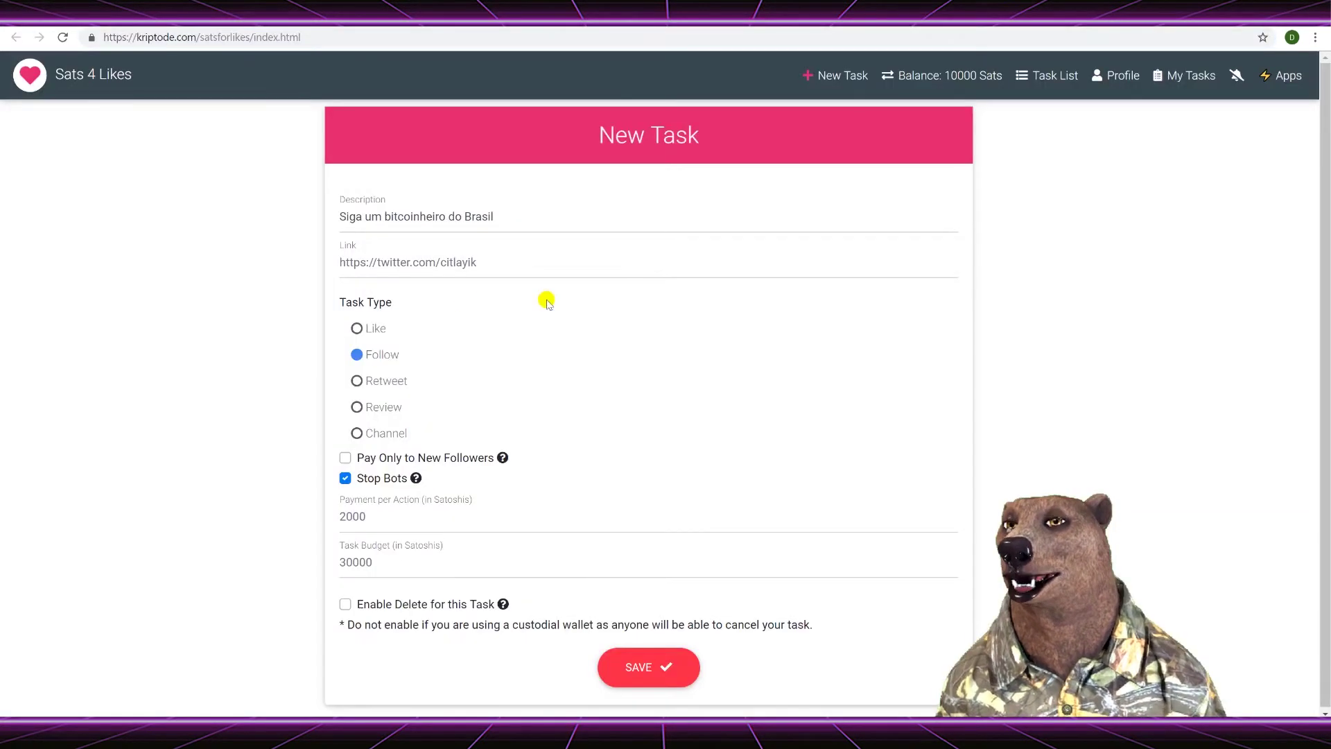
pyautogui.click(495, 268)
pyautogui.hotkey('ctrl', 'a')
pyautogui.hotkey('ctrl', 'v')
pyautogui.click(567, 349)
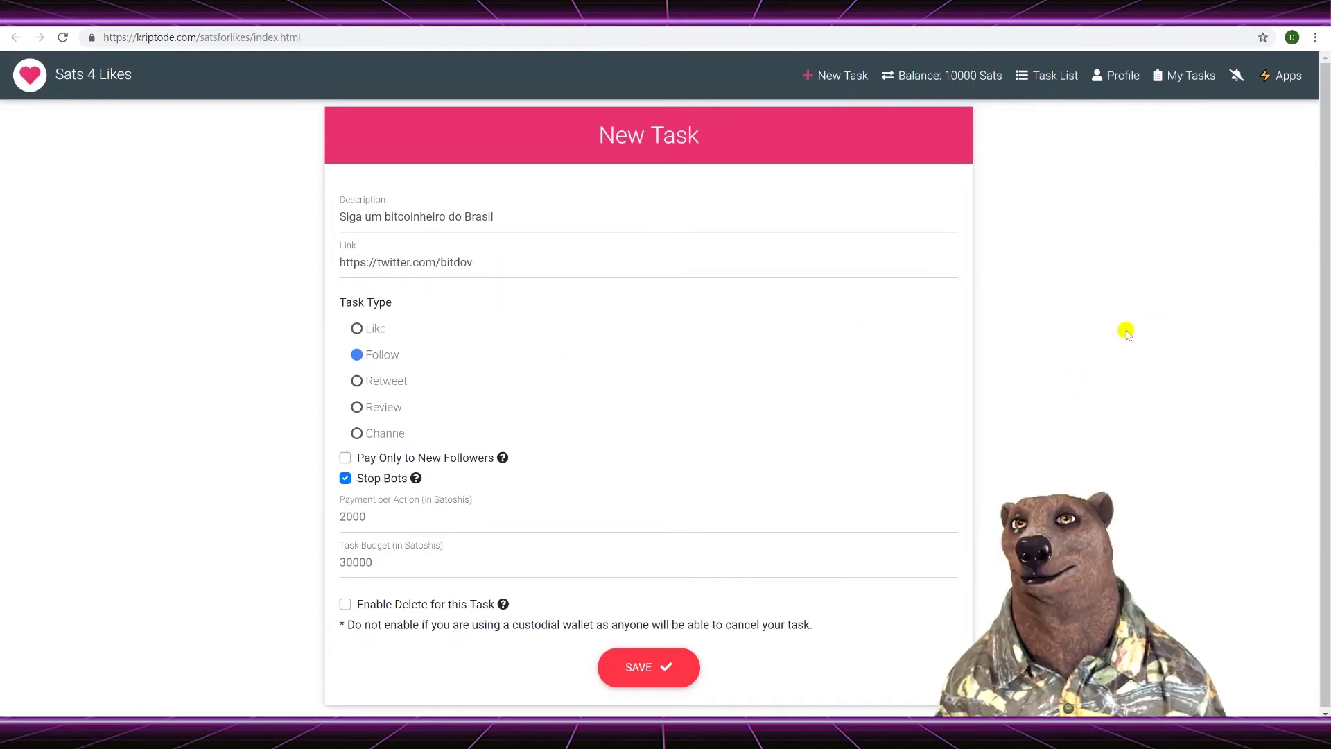
# - Limit the task to paying only new followers, with 21 satoshis per action and a budget of 2100 satoshis
pyautogui.scroll(-1, 1054, 333)
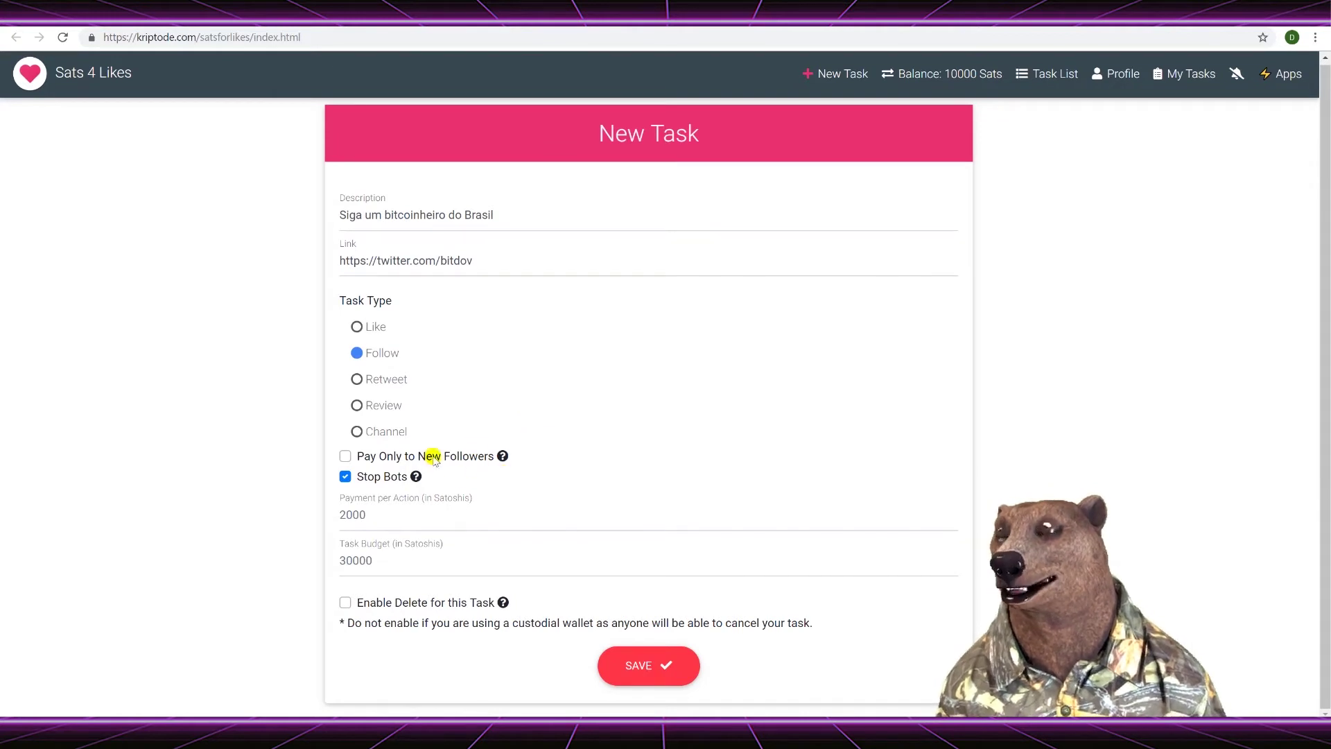
pyautogui.moveTo(447, 470)
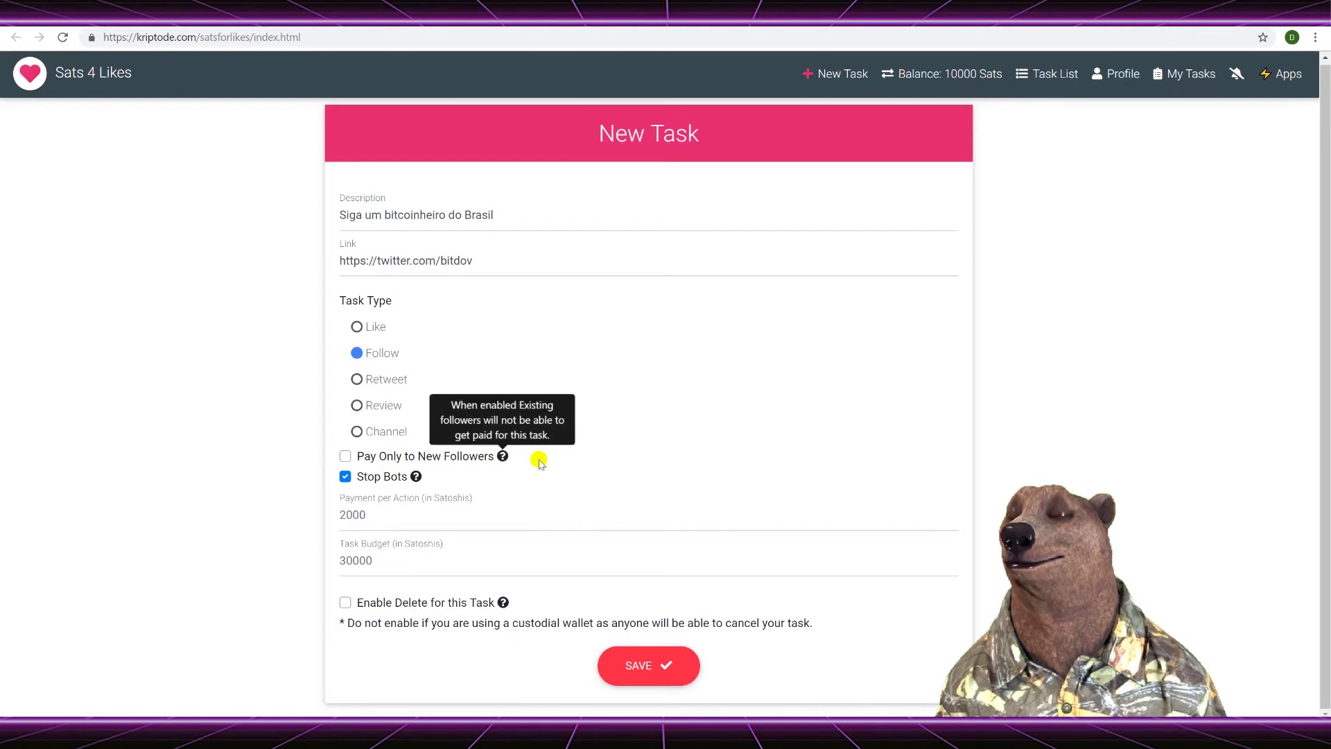
pyautogui.moveTo(502, 461)
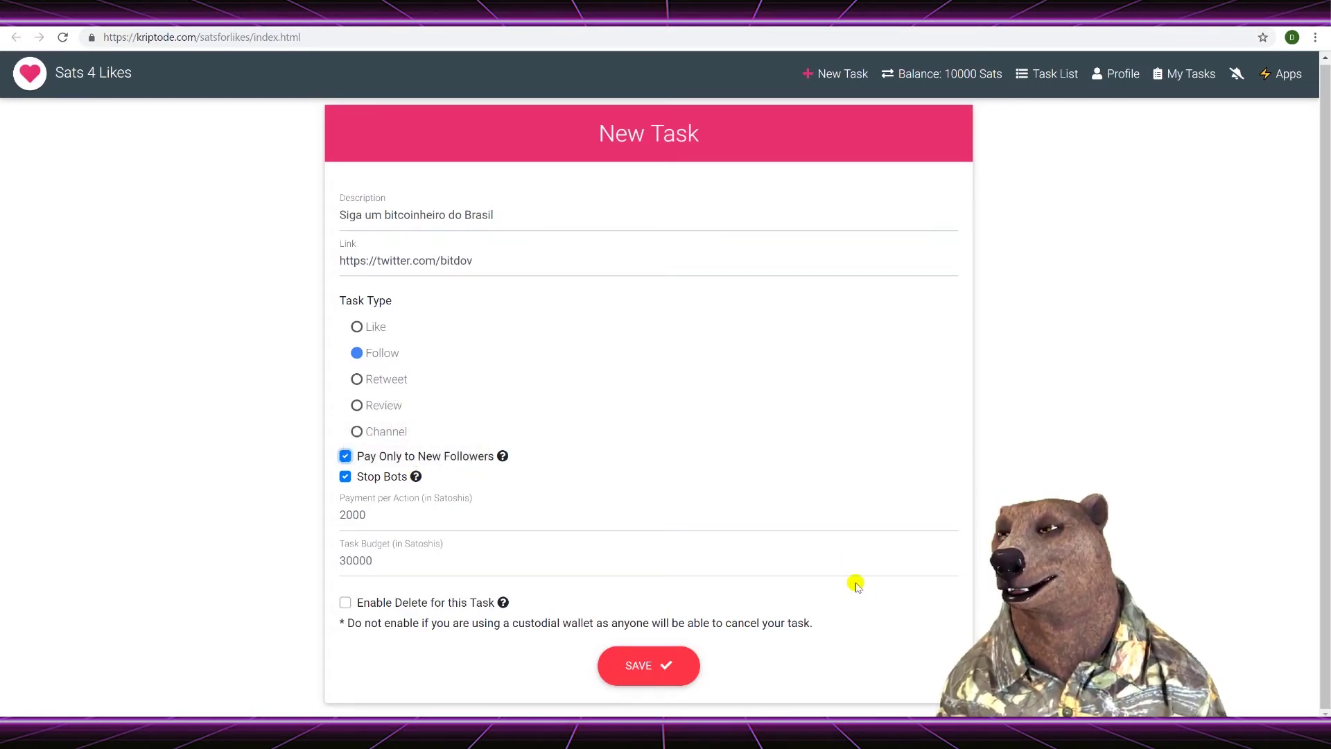
pyautogui.click(450, 516)
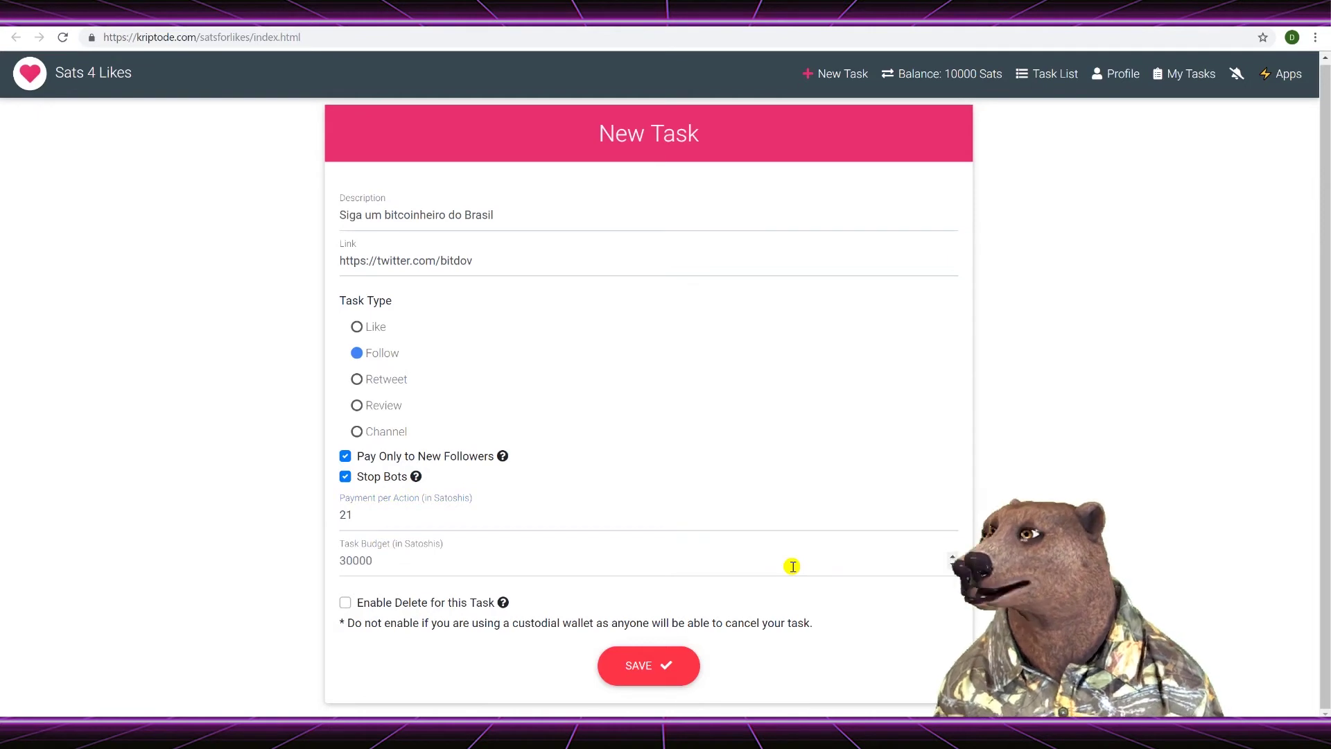
pyautogui.click(792, 566)
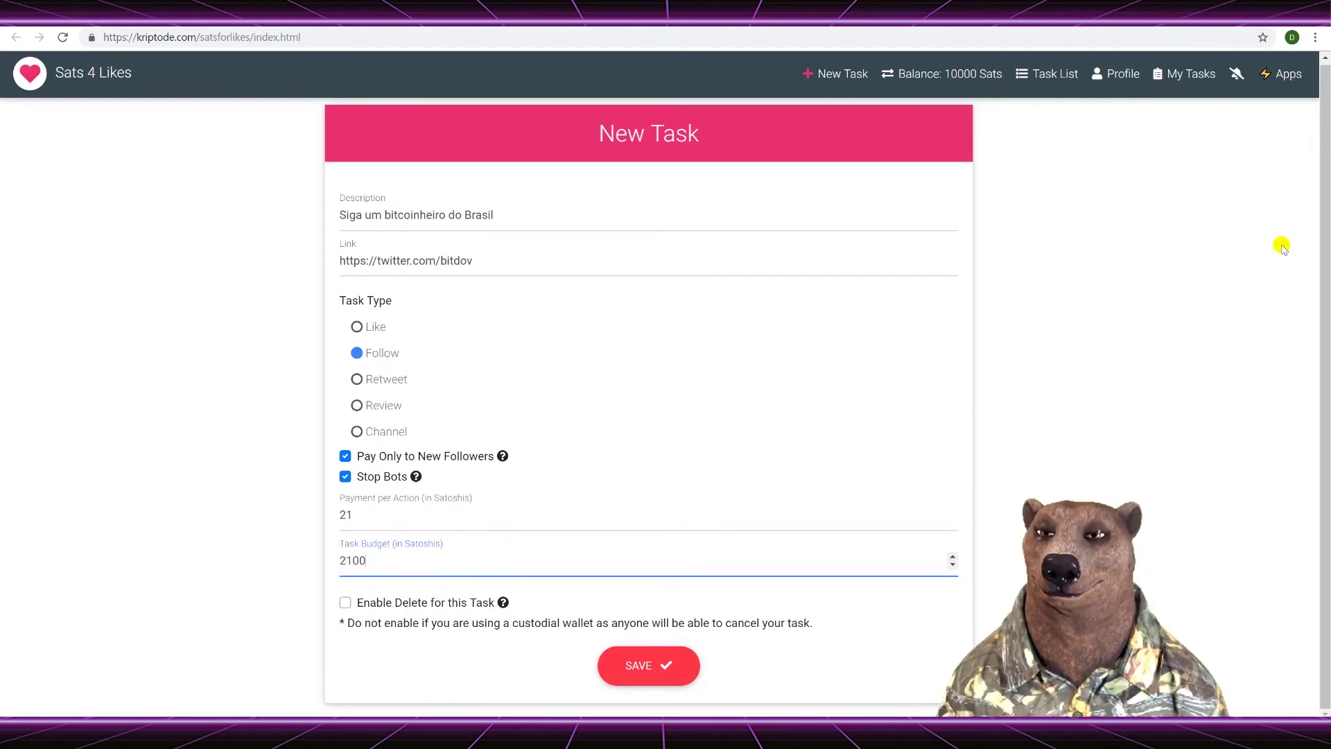
pyautogui.click(240, 657)
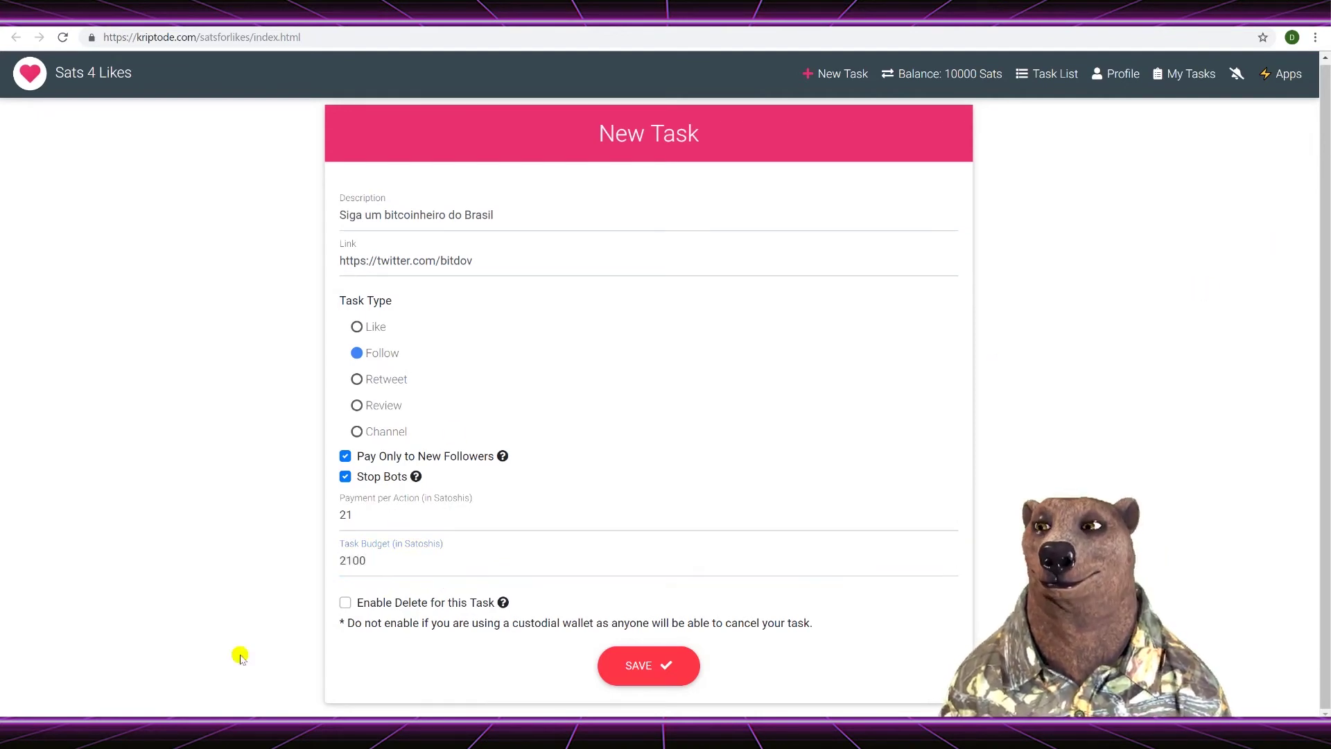
# - Try enabling deletion for this task to view its Node ID field, and turn the option off again
pyautogui.click(377, 607)
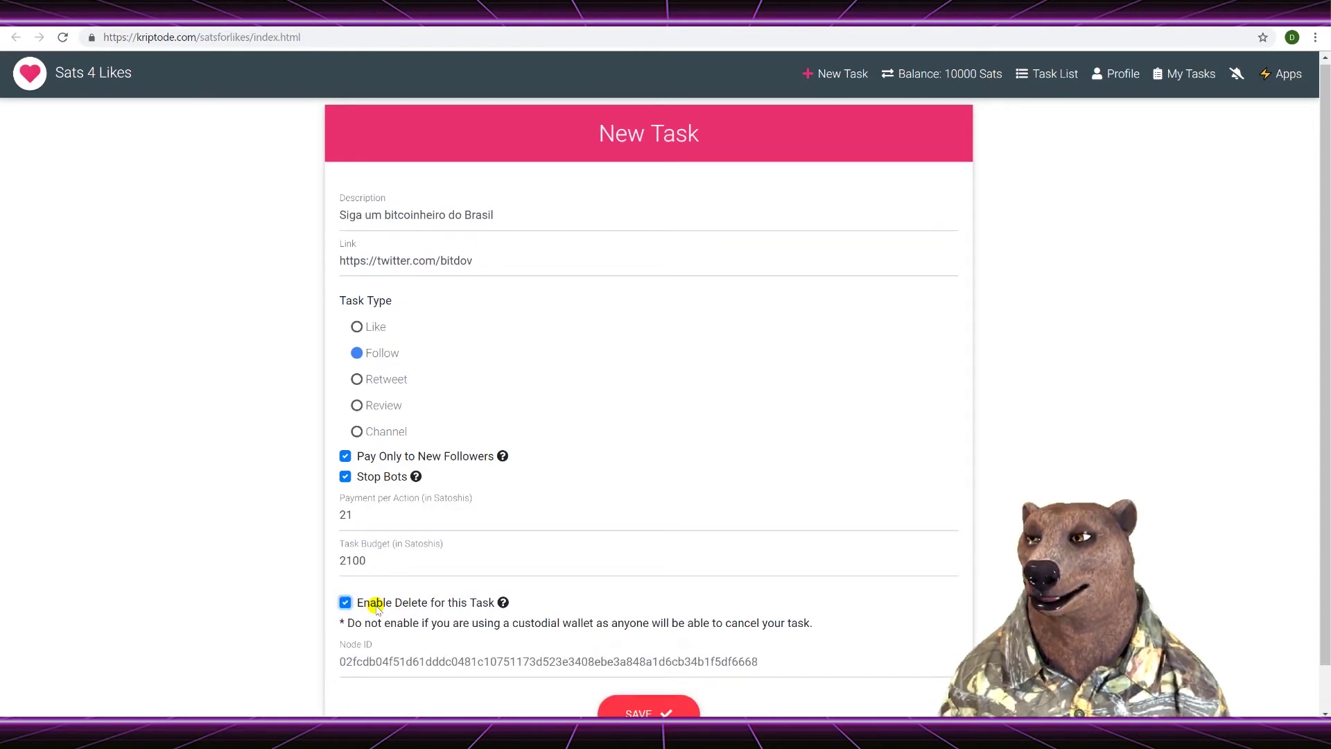
pyautogui.scroll(-1, 377, 607)
pyautogui.click(419, 552)
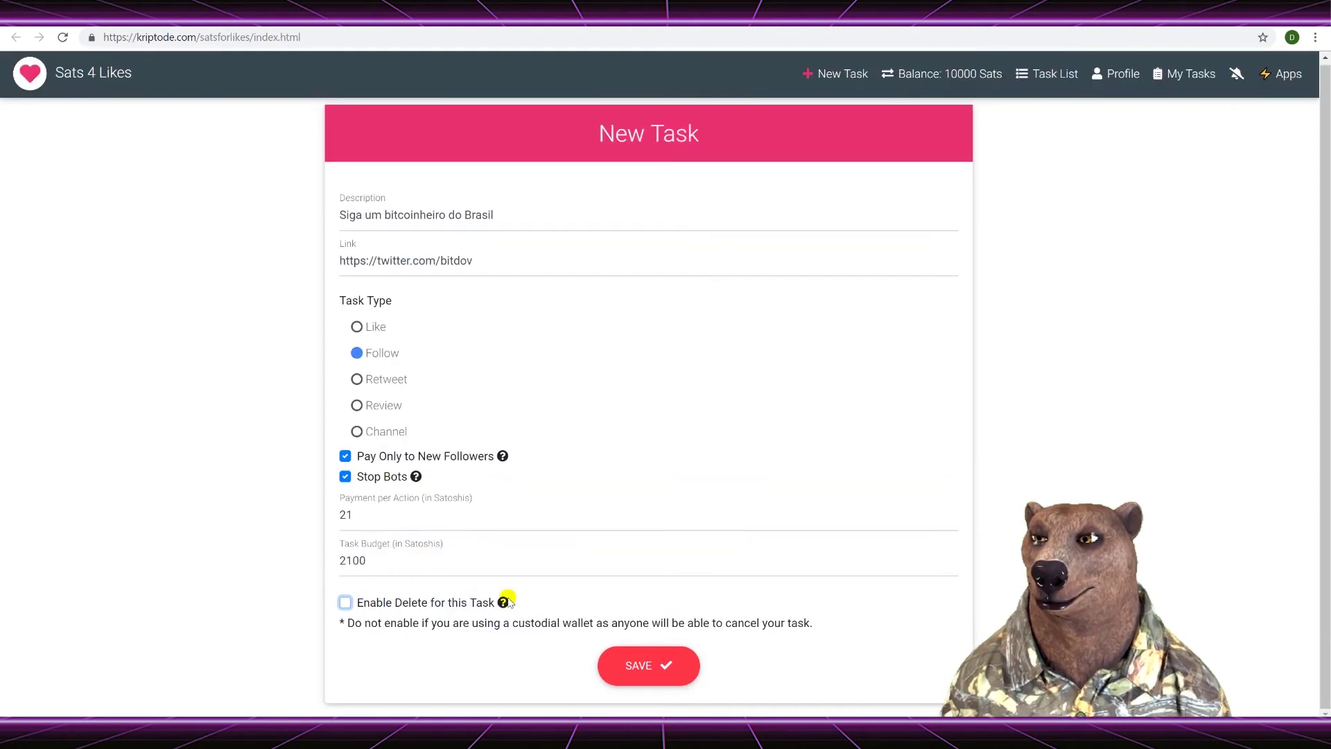
pyautogui.moveTo(504, 605)
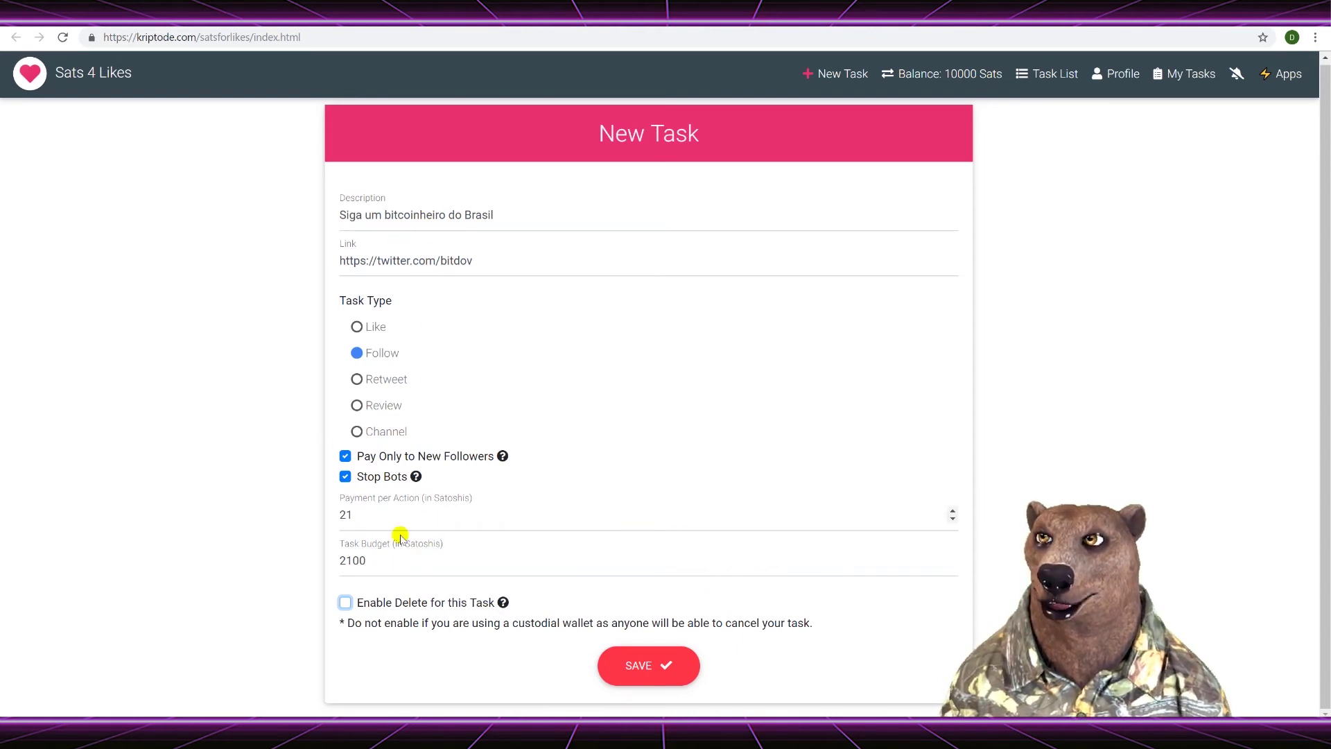
pyautogui.click(491, 603)
pyautogui.scroll(-1, 492, 604)
pyautogui.click(492, 610)
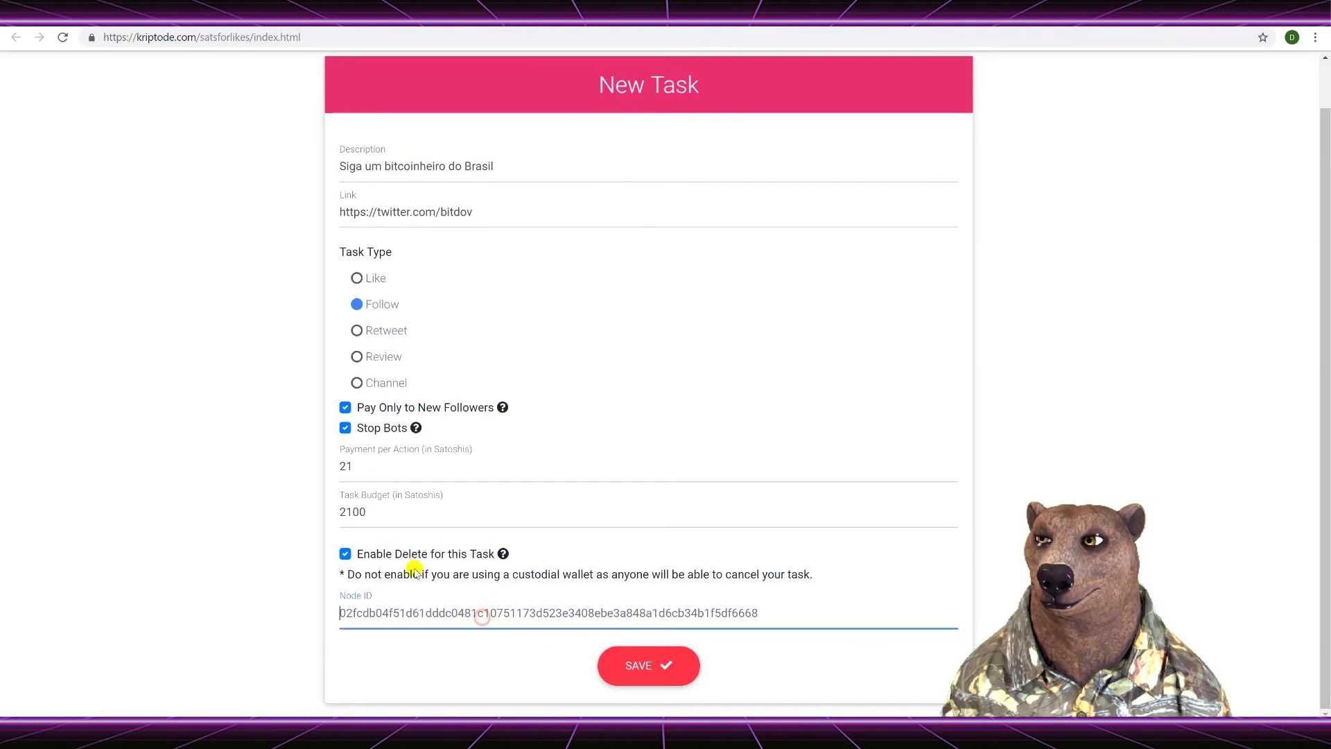
pyautogui.click(407, 555)
pyautogui.click(426, 553)
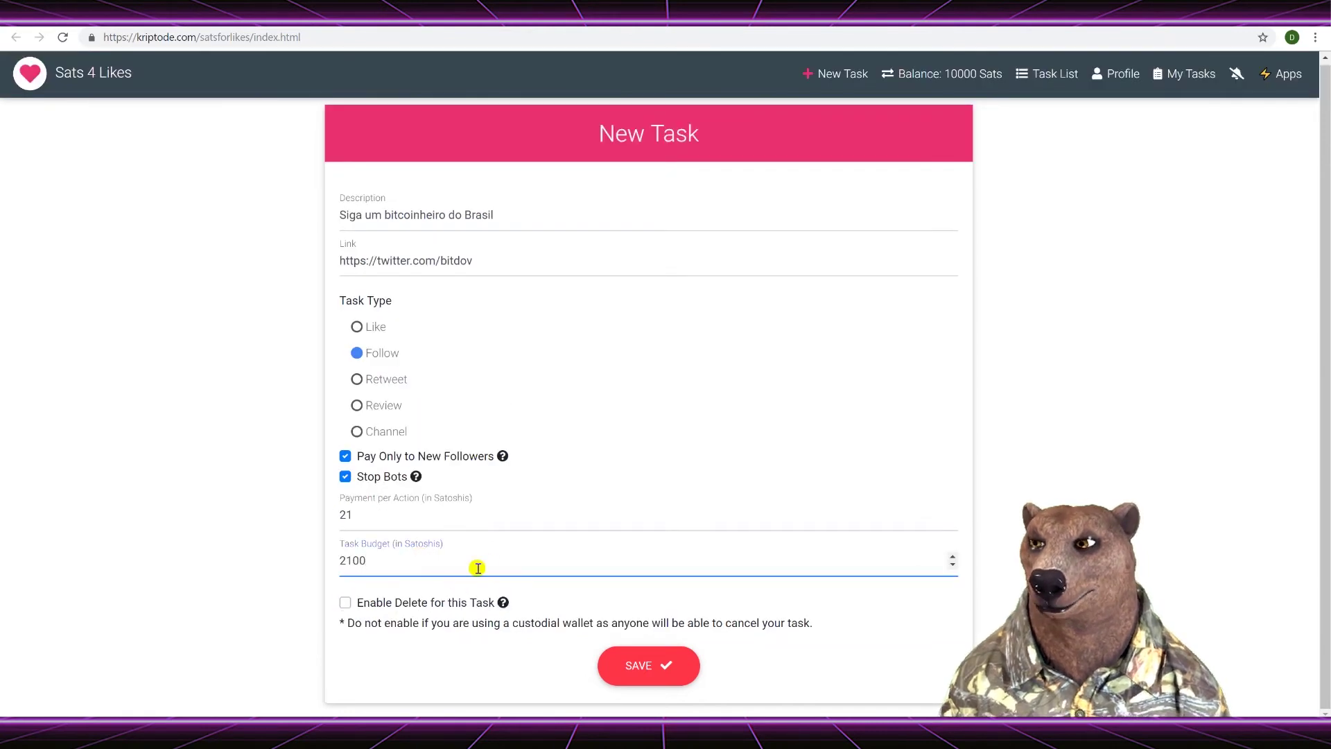
pyautogui.click(1283, 393)
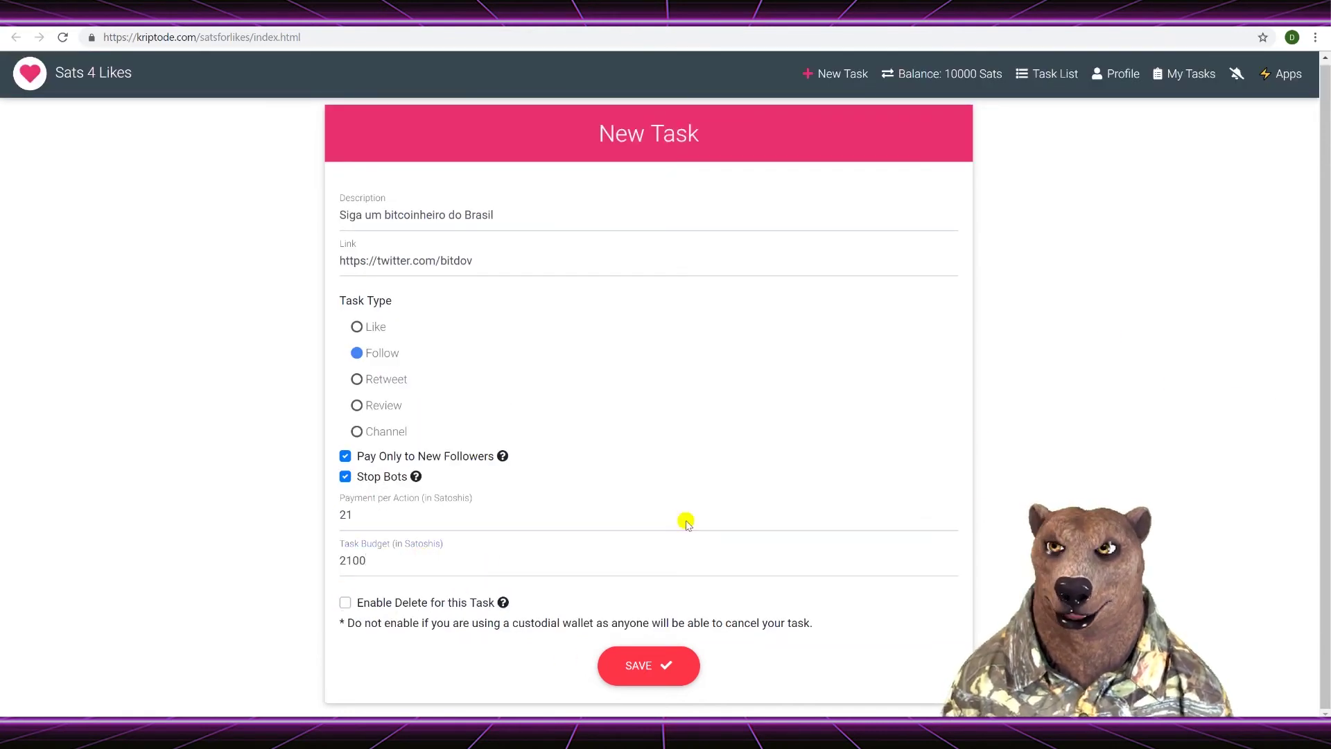
# - Save the new Follow task and copy its Lightning payment invoice
pyautogui.click(654, 671)
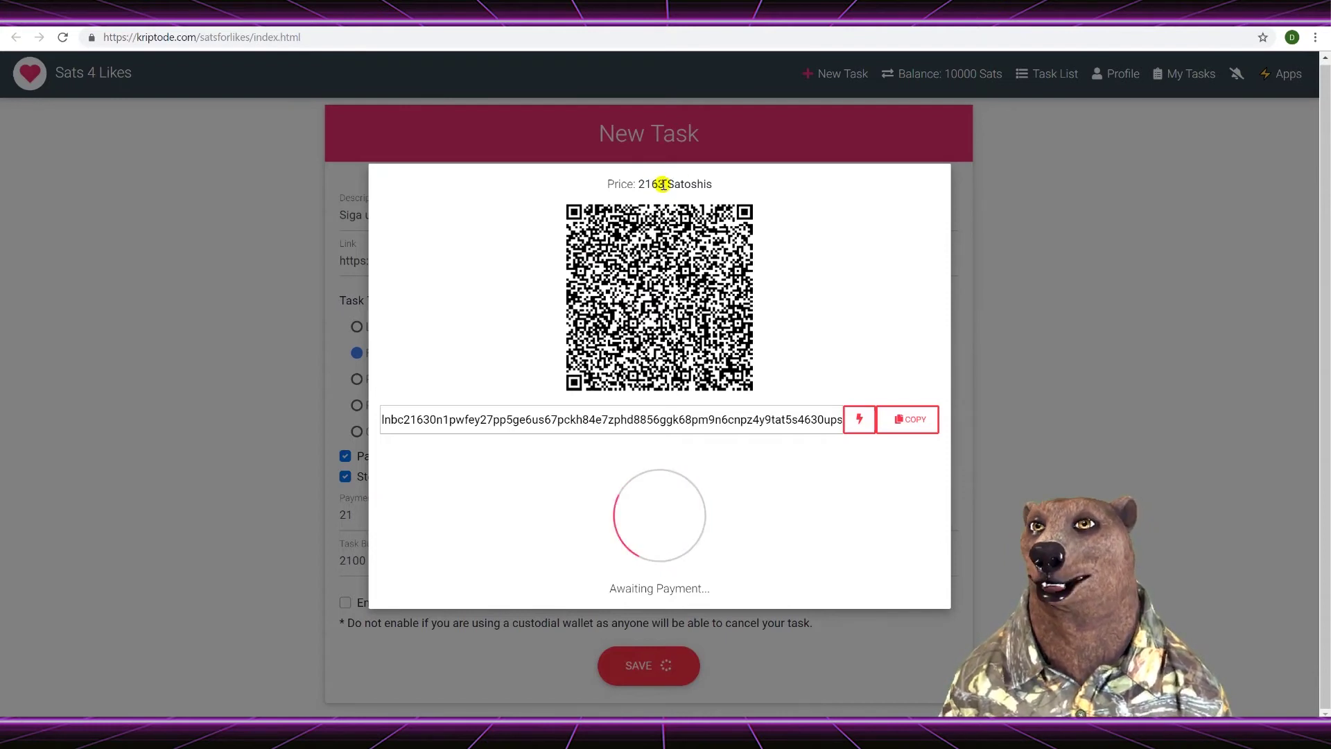
pyautogui.click(660, 421)
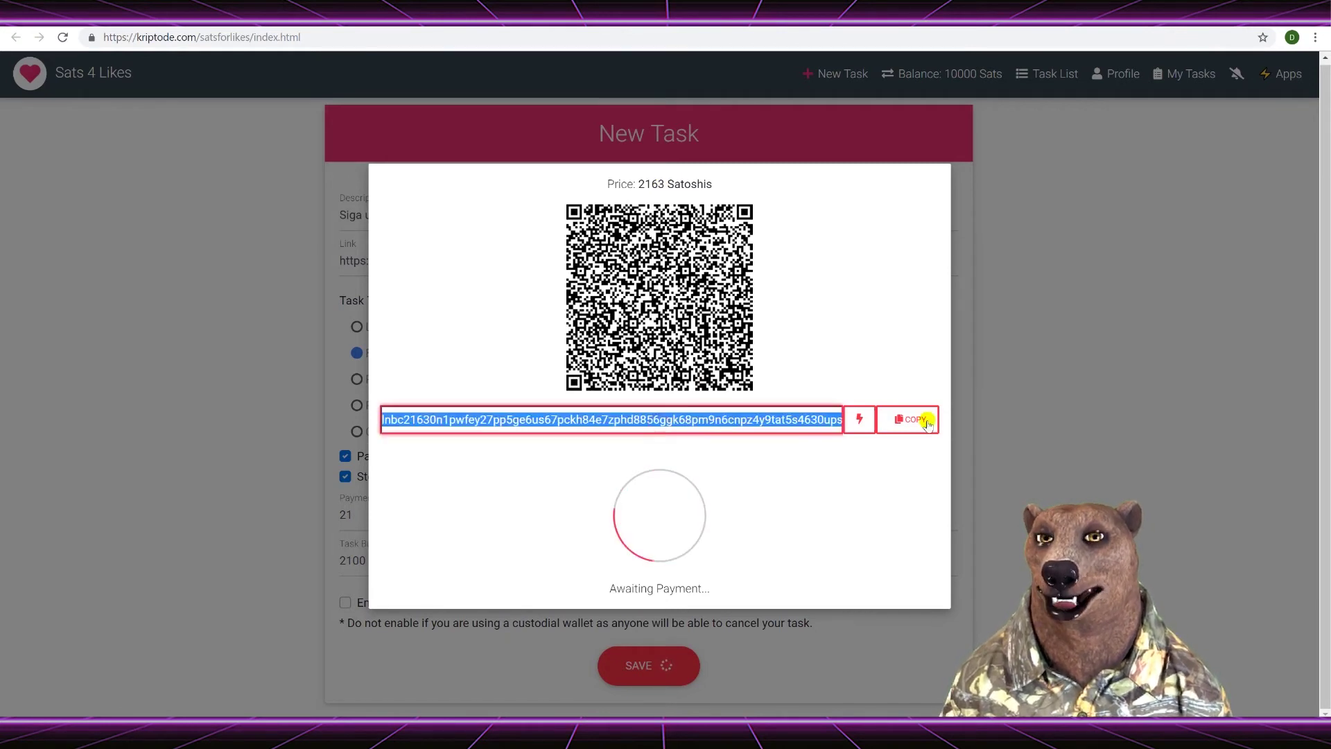
pyautogui.click(927, 420)
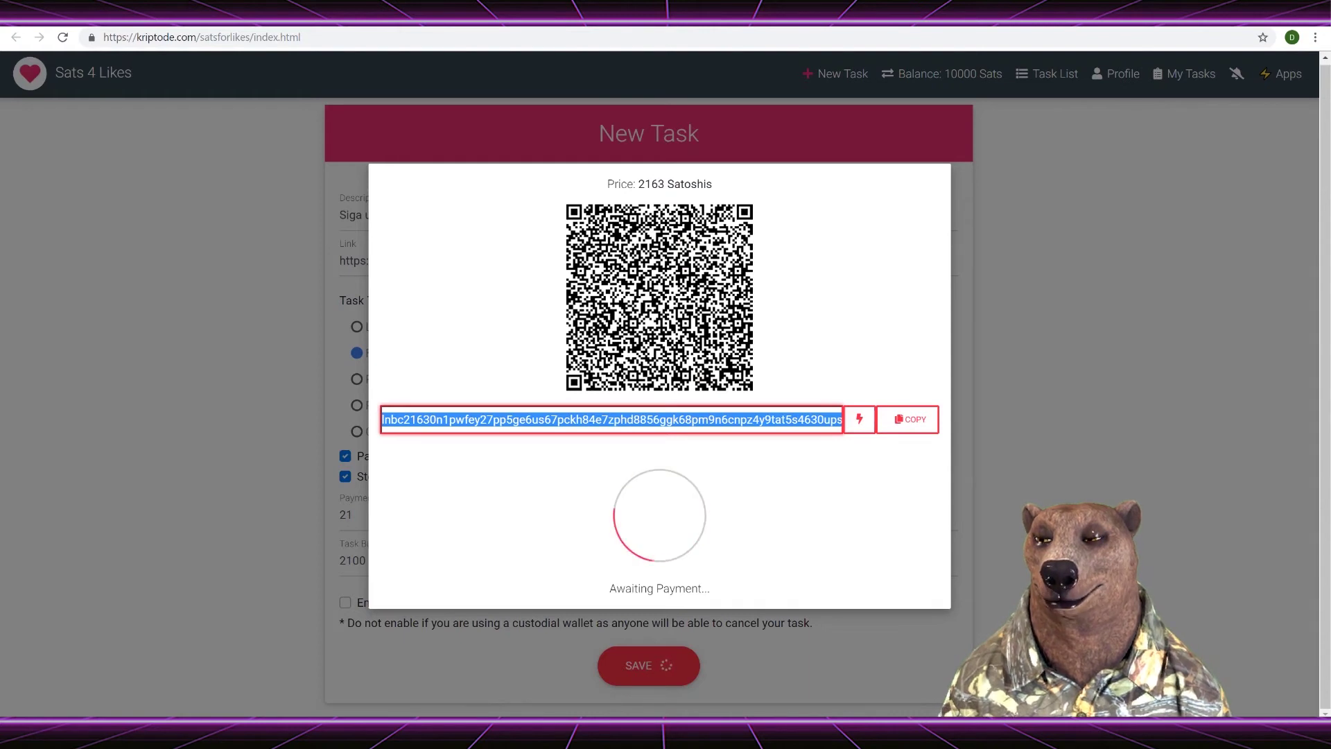
# - Switch to the node's terminal, pay the copied invoice with lncli payinvoice, and answer yes to the payment confirmation
pyautogui.hotkey('alt', 'Tab')
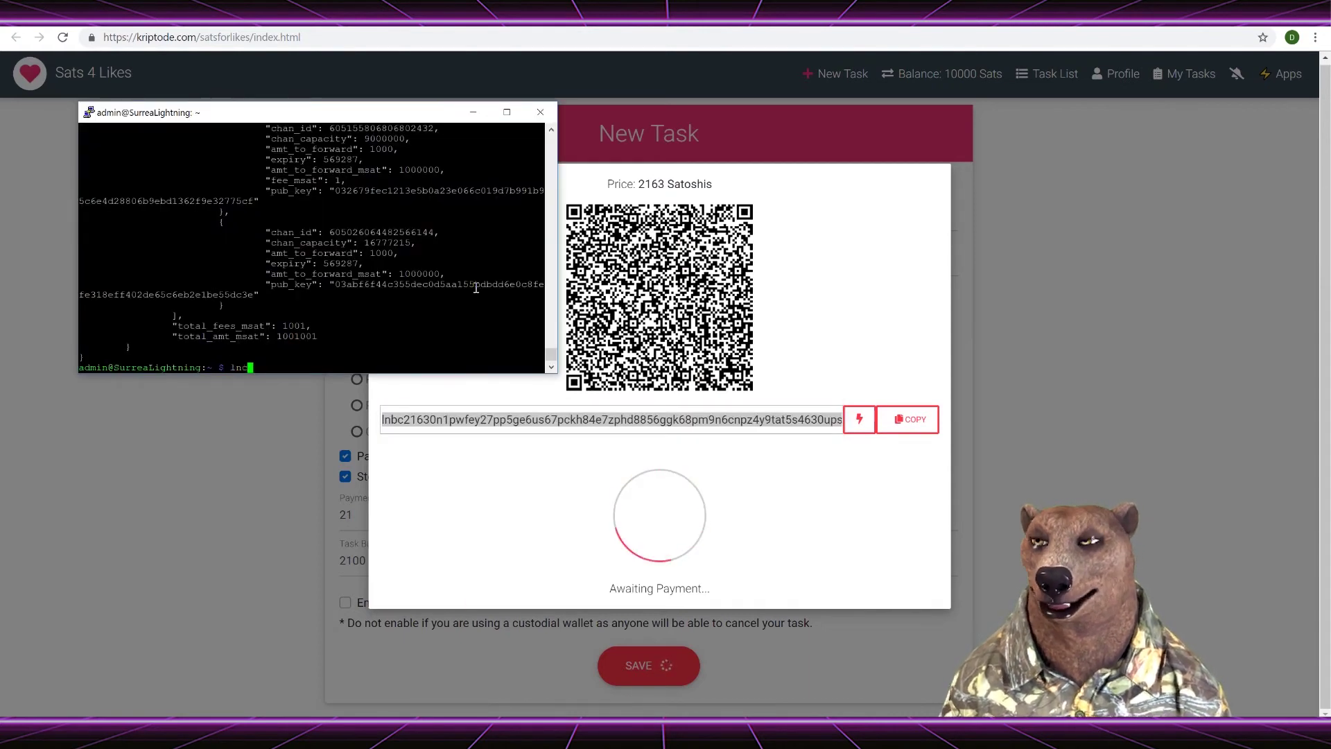
pyautogui.write('lncli payinvoice')
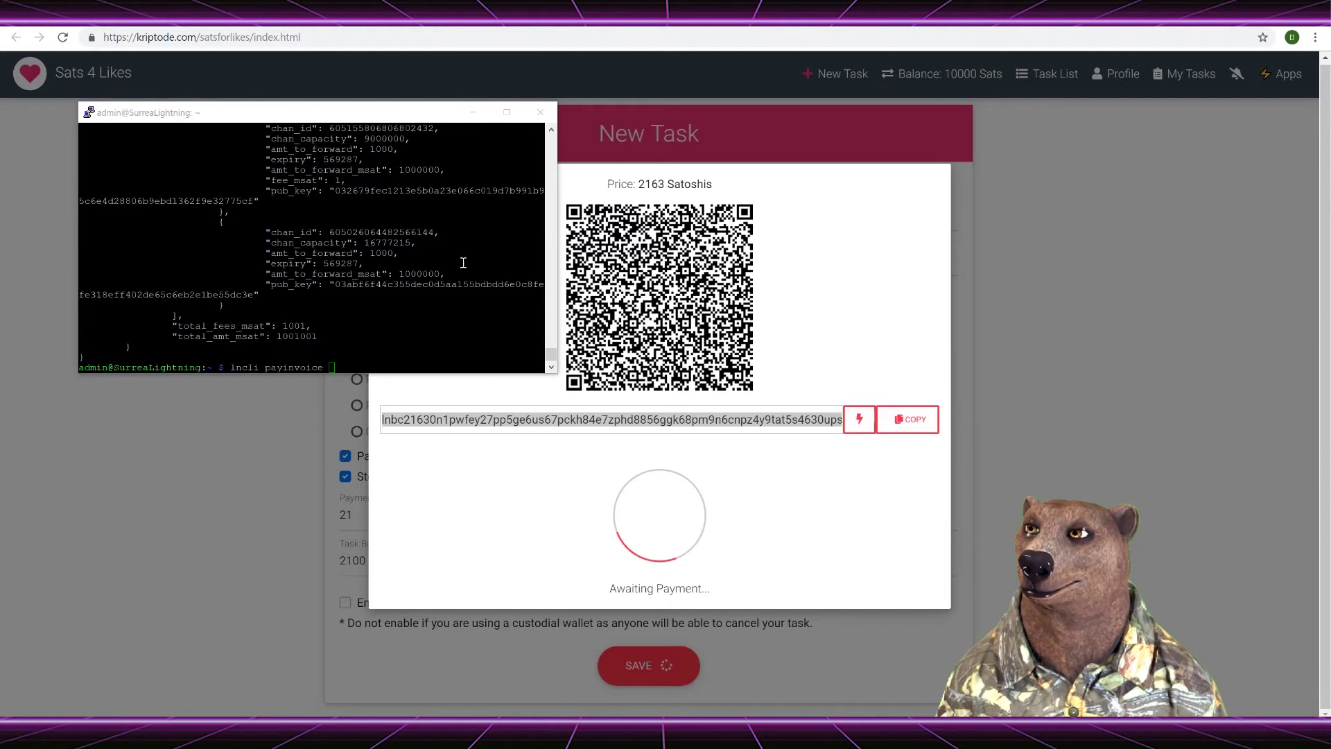
pyautogui.rightClick(462, 263)
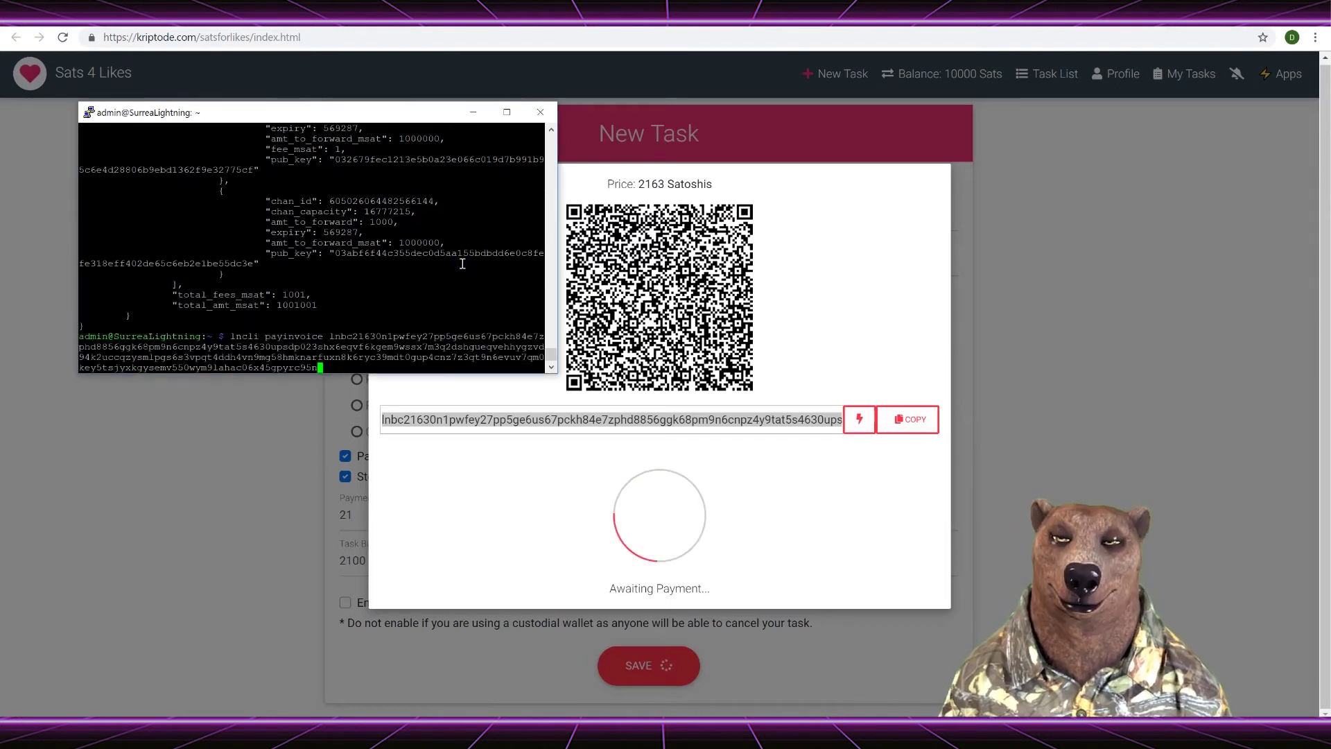
pyautogui.press('Return')
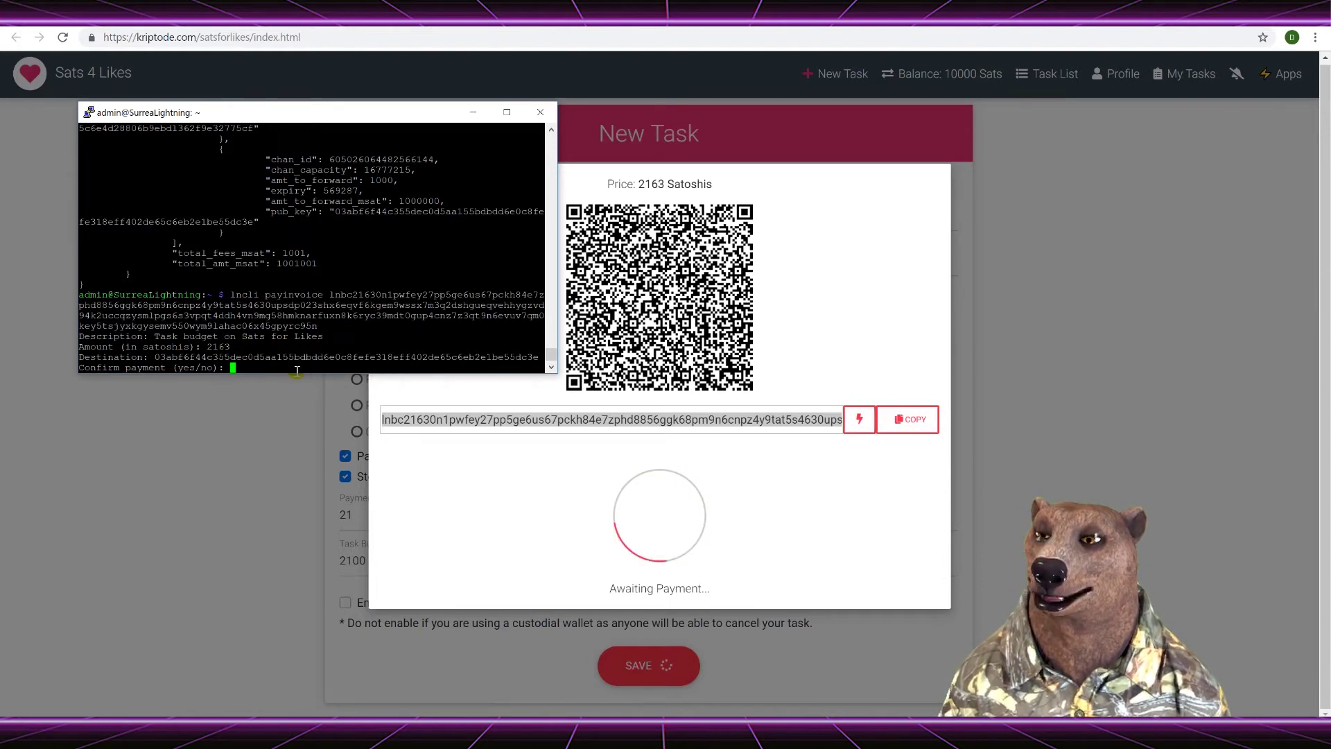
pyautogui.write('yes')
pyautogui.press('Return')
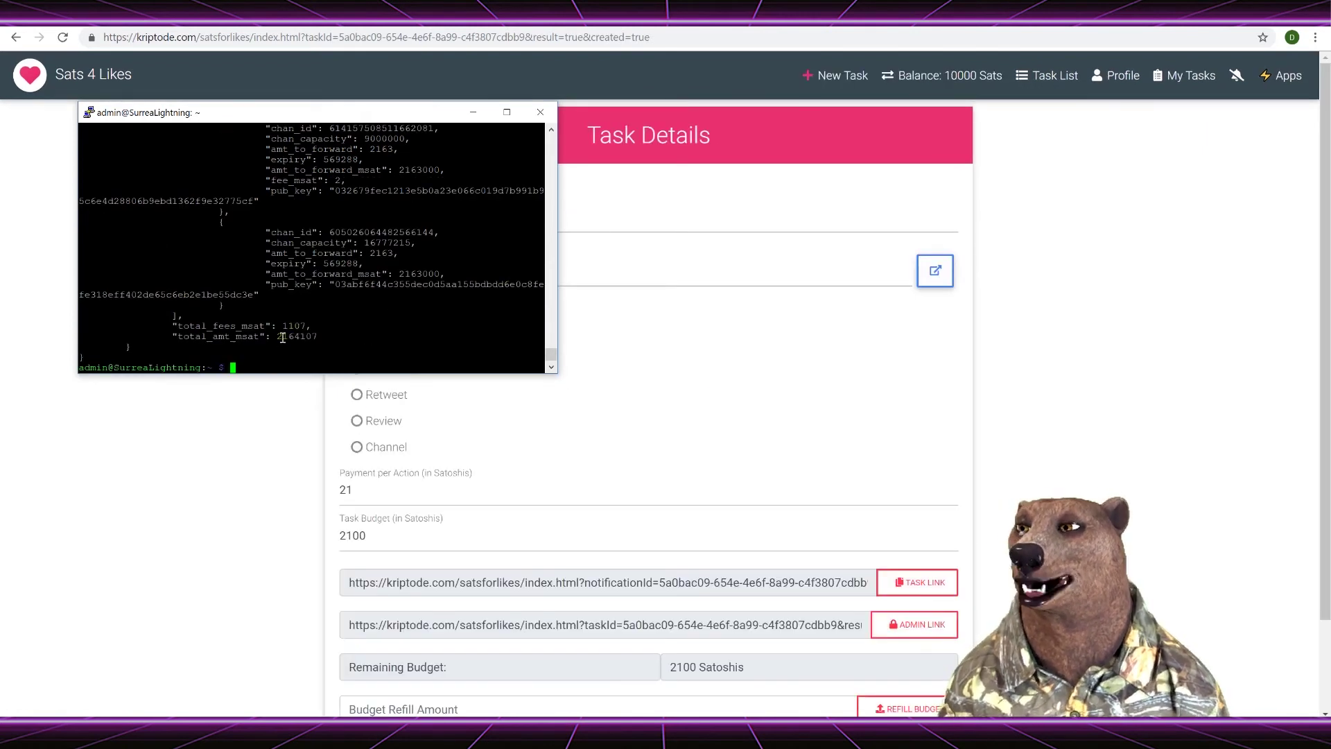
# - Examine the total fees of the payment in the terminal output
pyautogui.moveTo(285, 326); pyautogui.dragTo(306, 326)
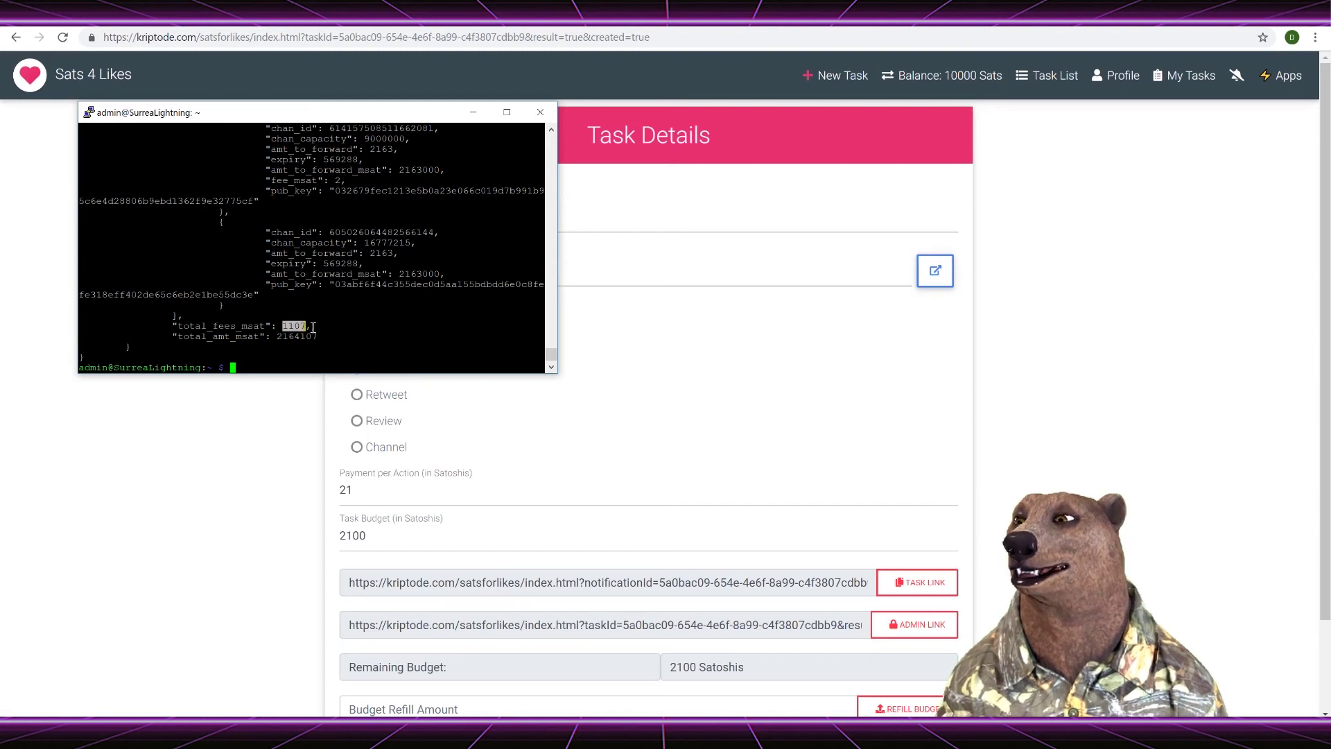
pyautogui.doubleClick(242, 325)
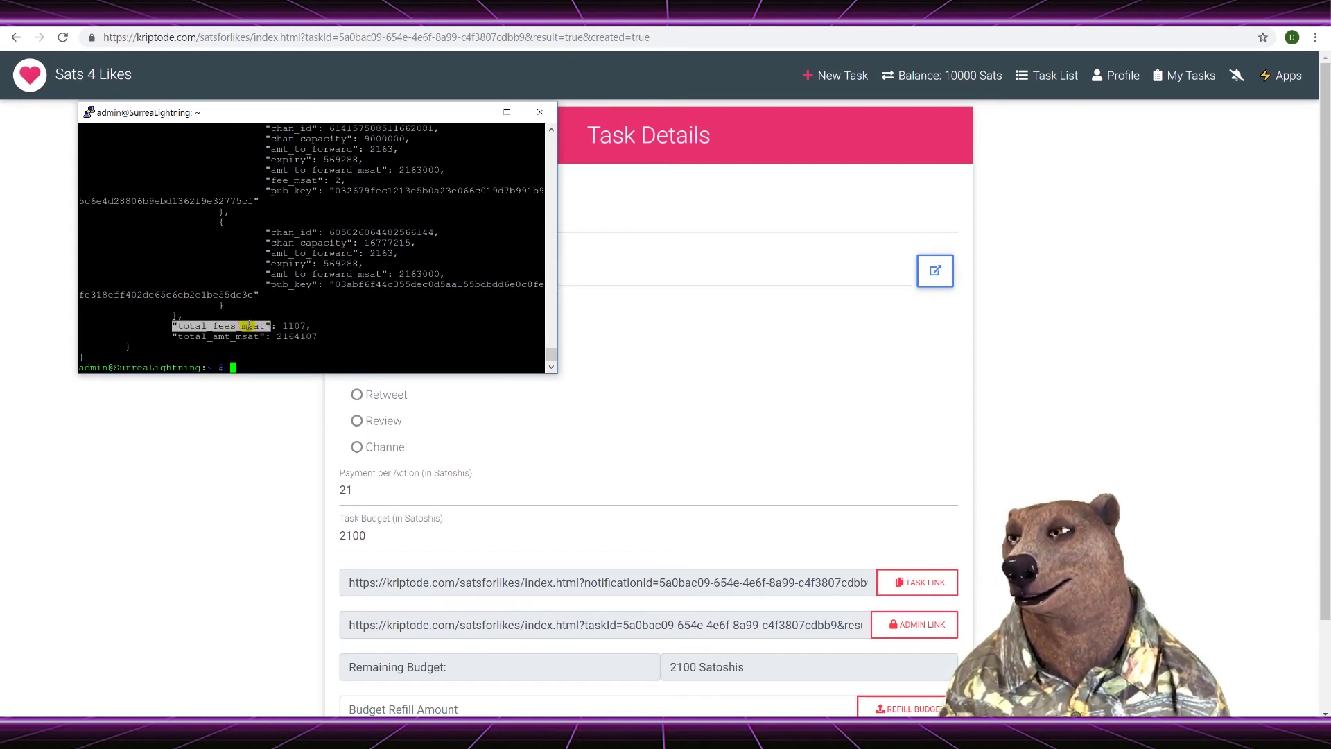
pyautogui.click(248, 325)
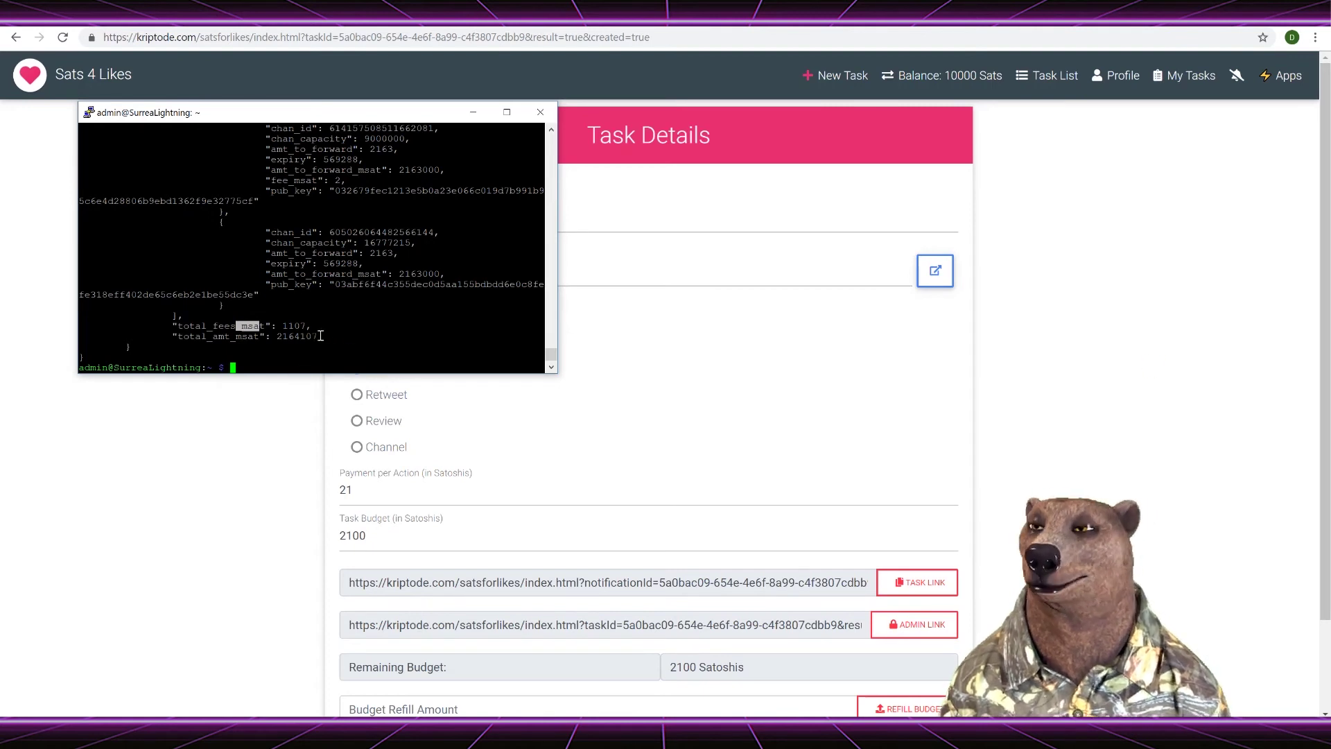
# - Return to Sats 4 Likes in the browser and review the created task's details, including its links and budget refill option
pyautogui.click(1130, 310)
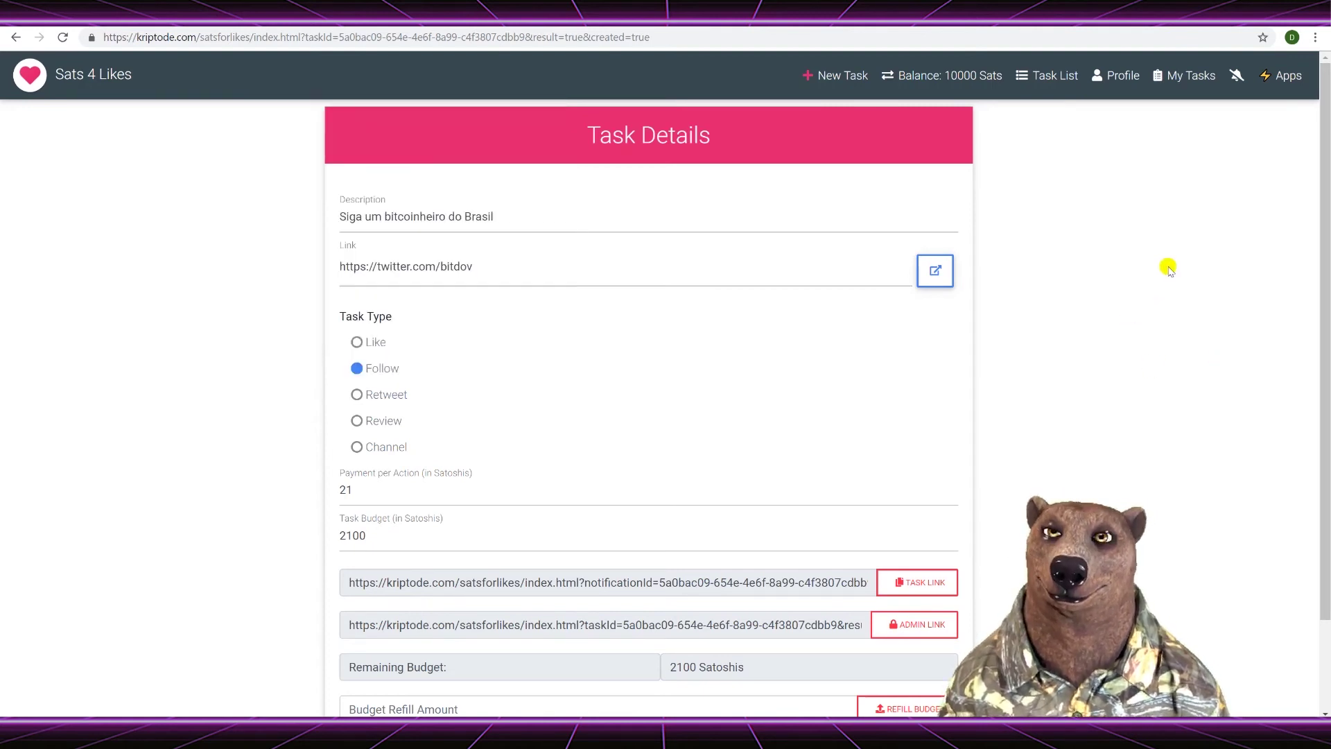
pyautogui.scroll(-2, 995, 222)
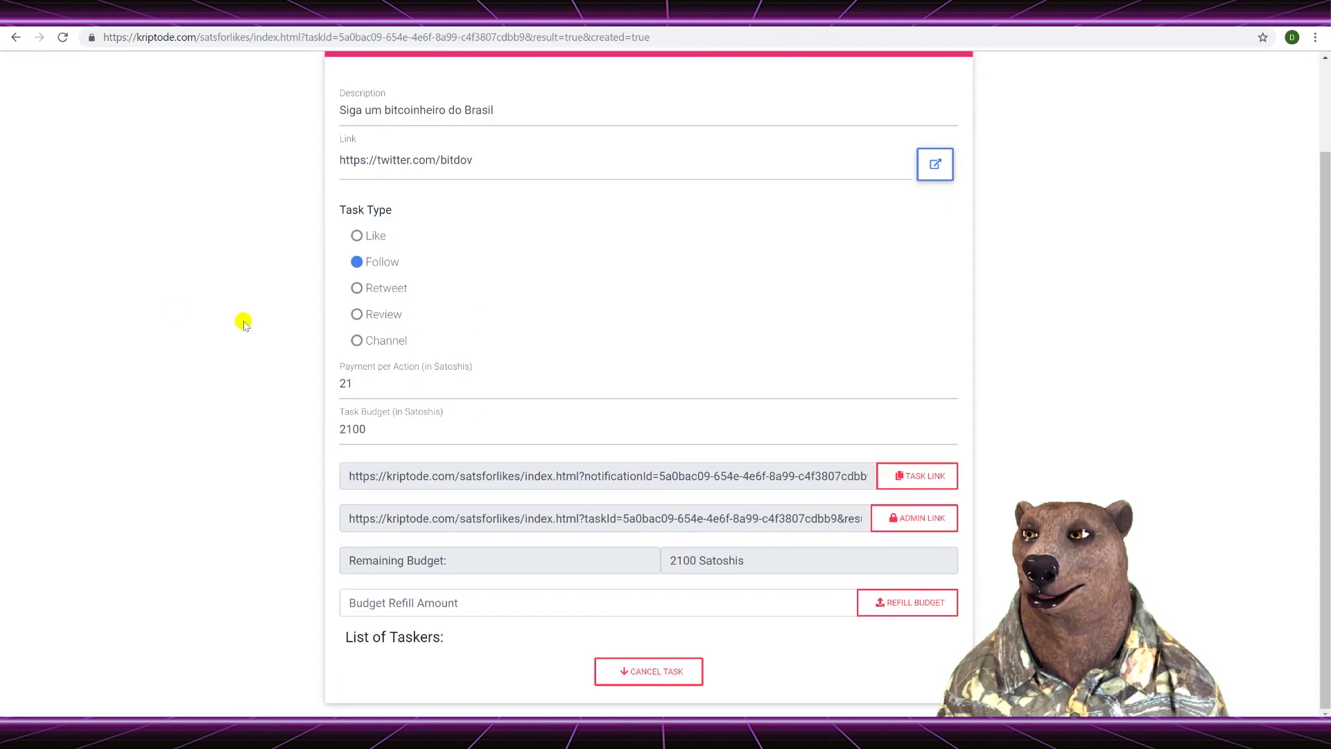
pyautogui.scroll(2, 693, 347)
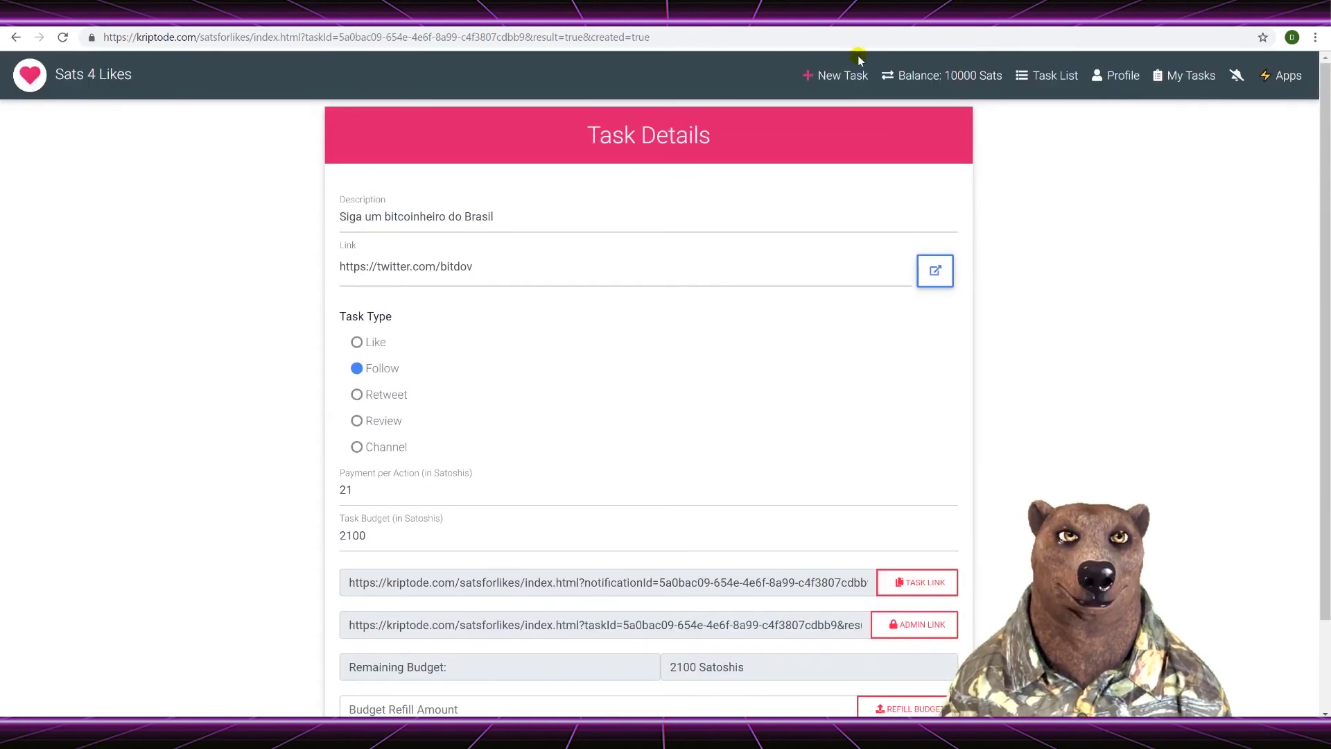
# - Find the own task "Siga um bitcoinheiro do Brasil" in the list of active tasks and examine its description and completion count
pyautogui.click(1058, 76)
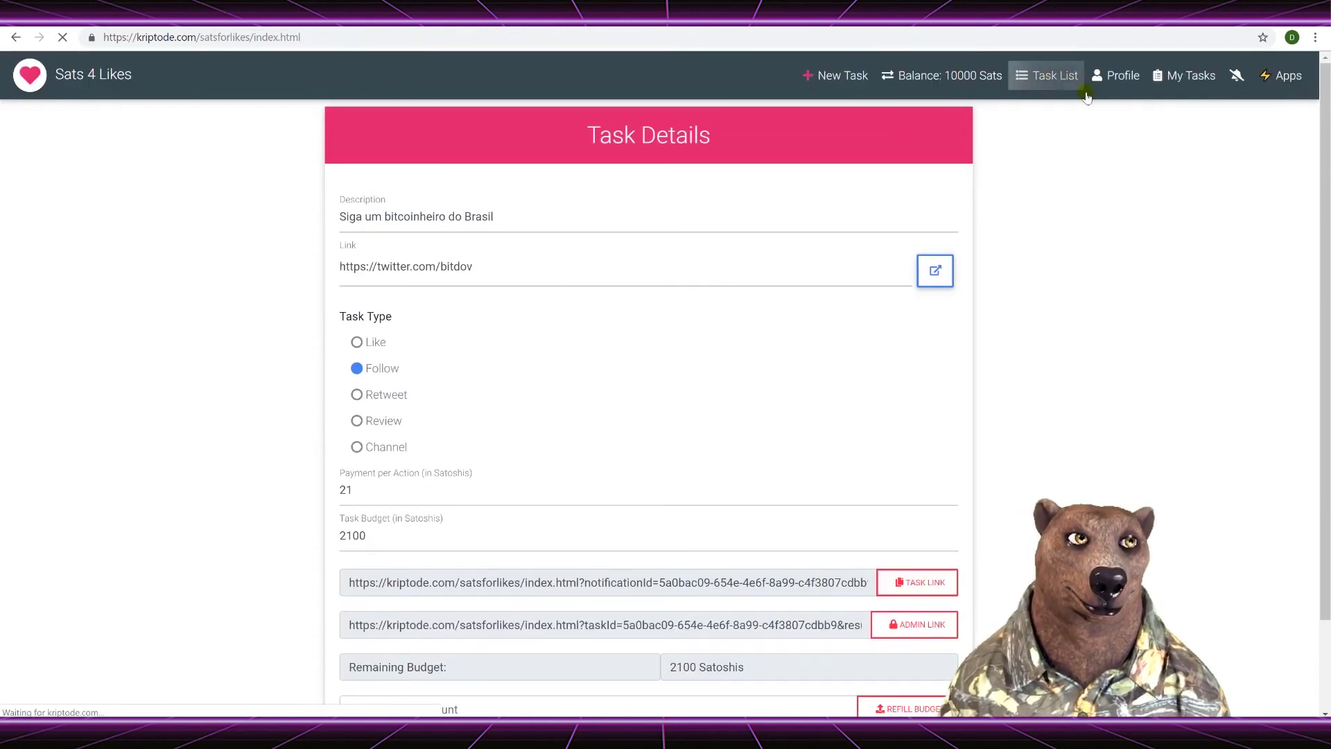
pyautogui.click(949, 150)
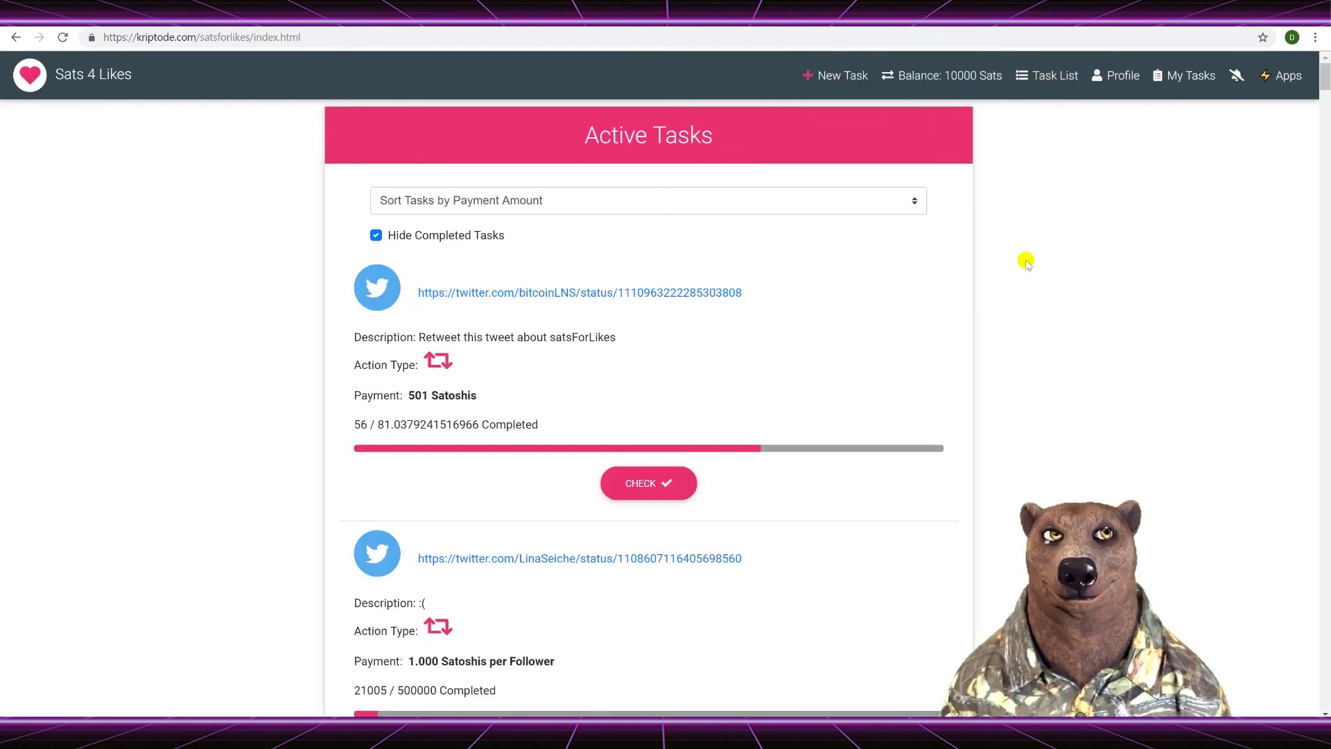
pyautogui.scroll(-5, 1299, 94)
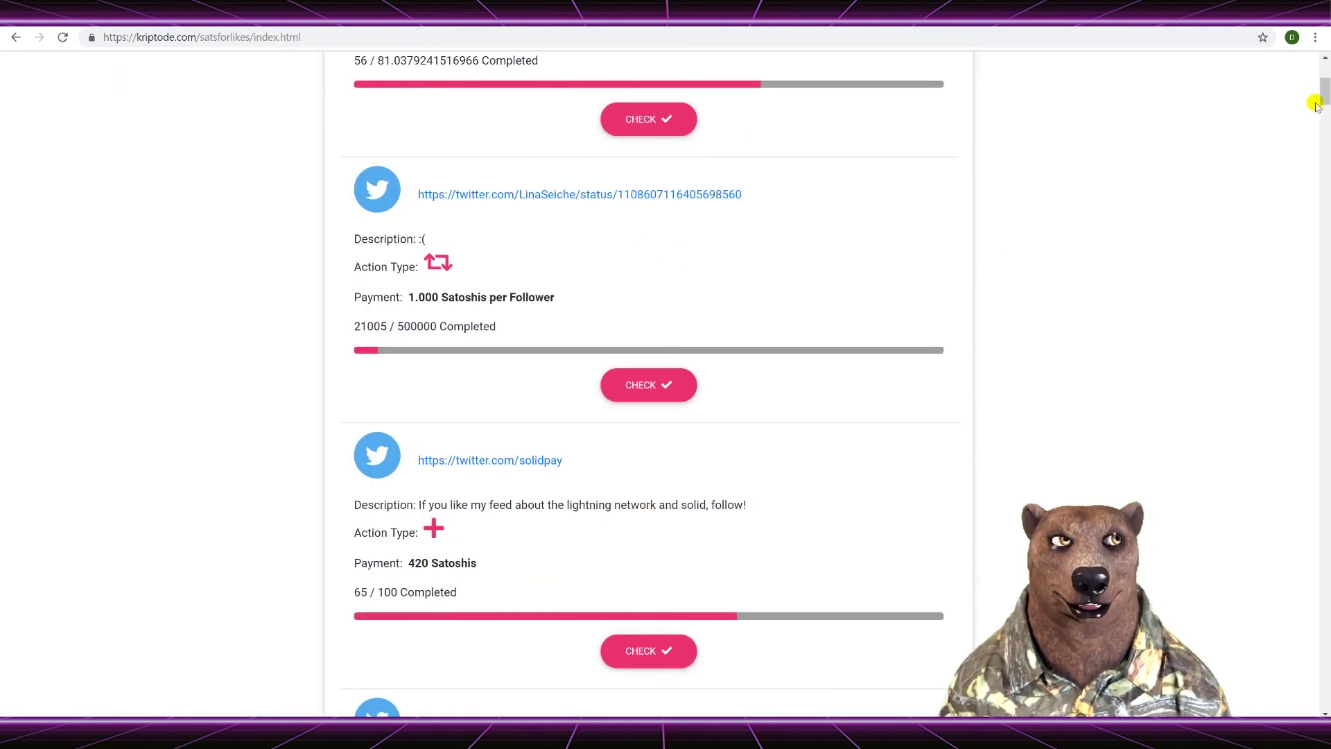
pyautogui.moveTo(1316, 104); pyautogui.dragTo(1326, 384)
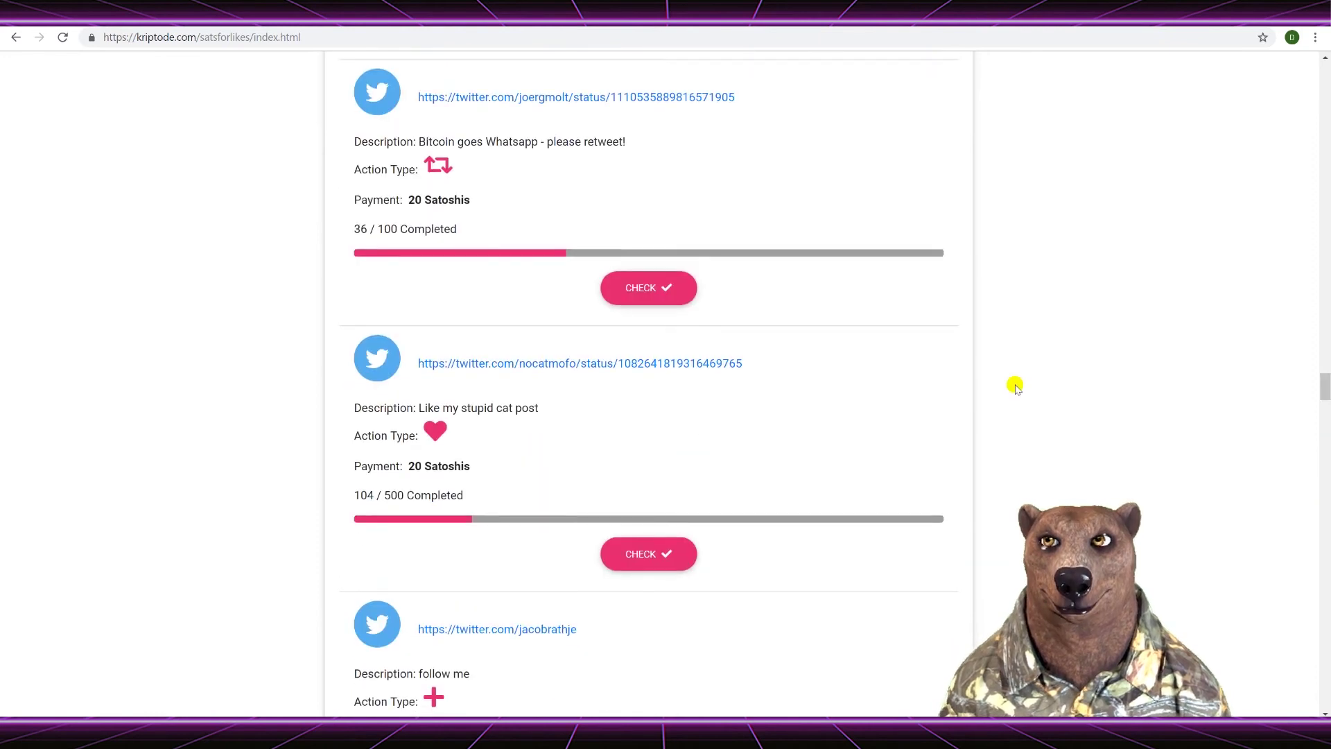
pyautogui.scroll(5, 1014, 386)
pyautogui.doubleClick(534, 238)
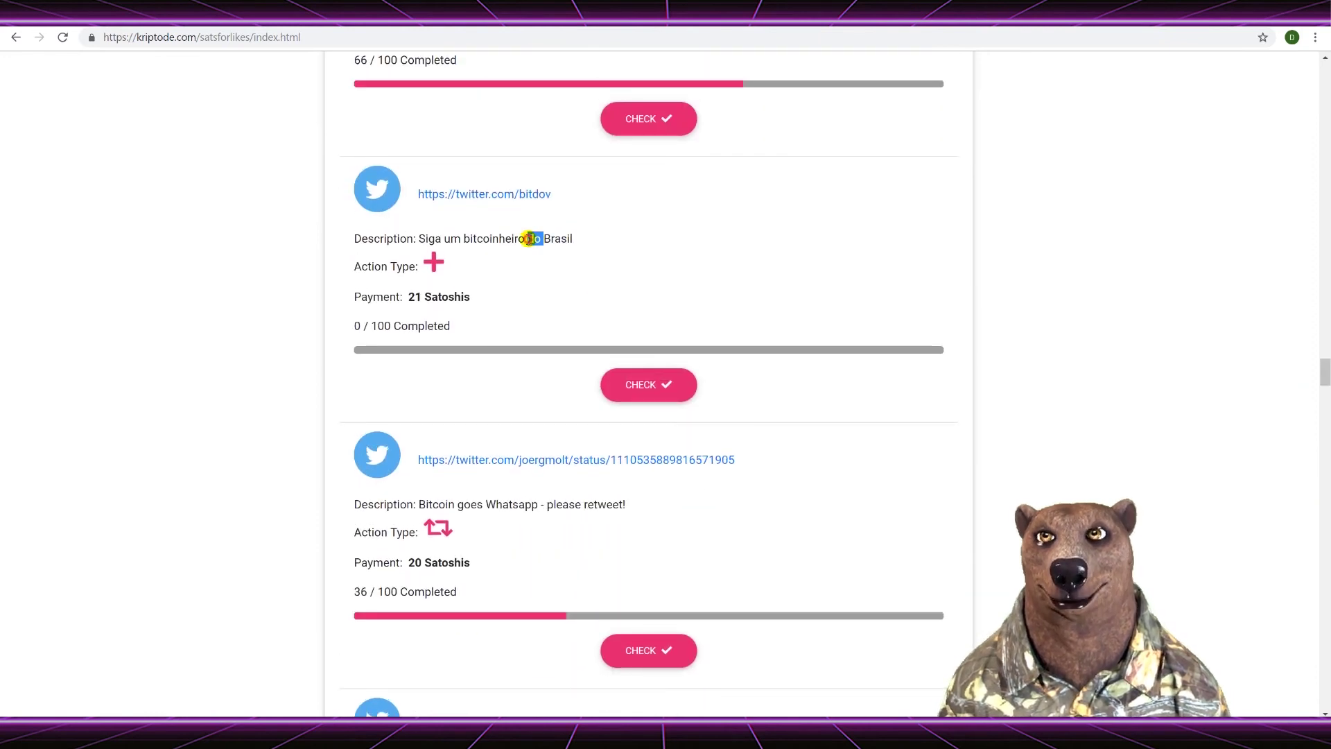
pyautogui.click(530, 238)
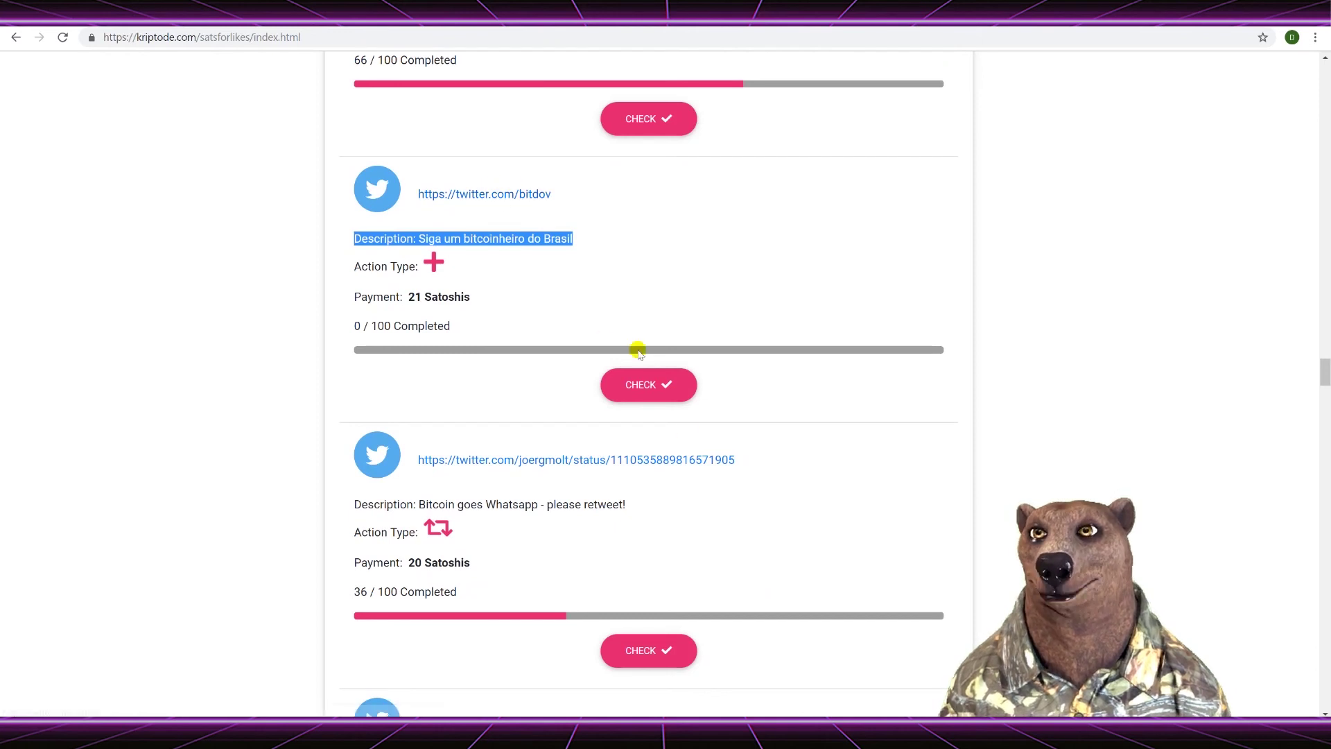
pyautogui.tripleClick(393, 329)
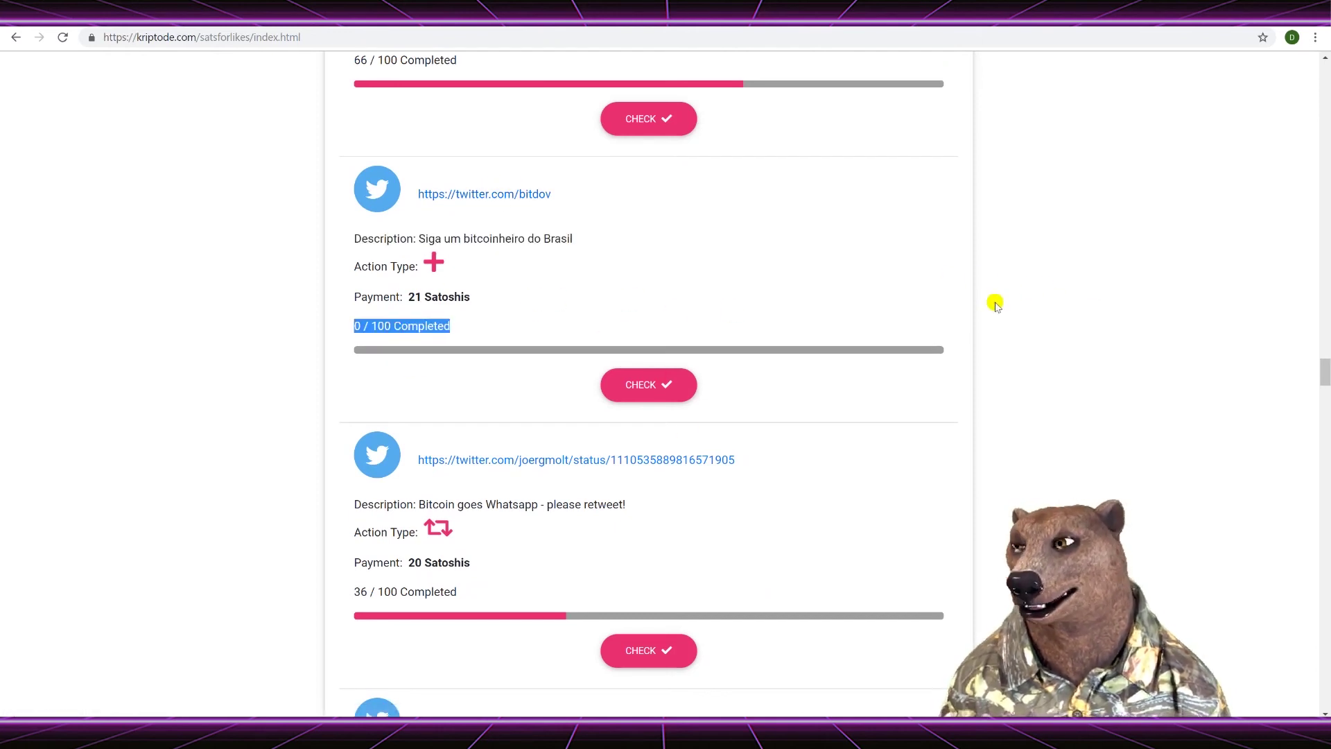
pyautogui.click(1171, 345)
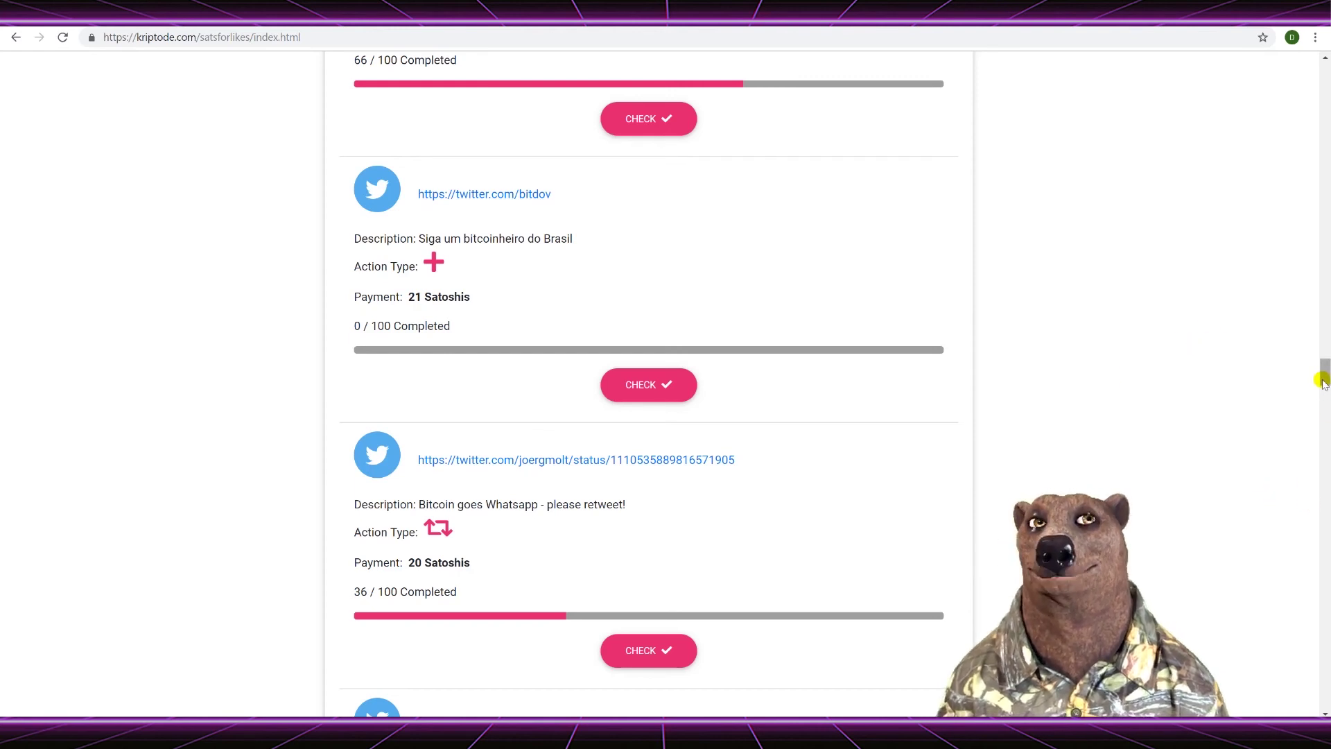
# - Open the "Free Ross!" follow task's Twitter profile from the task list, follow it, and return to the list
pyautogui.moveTo(1323, 372); pyautogui.dragTo(1323, 320)
pyautogui.moveTo(1308, 132); pyautogui.dragTo(1318, 59)
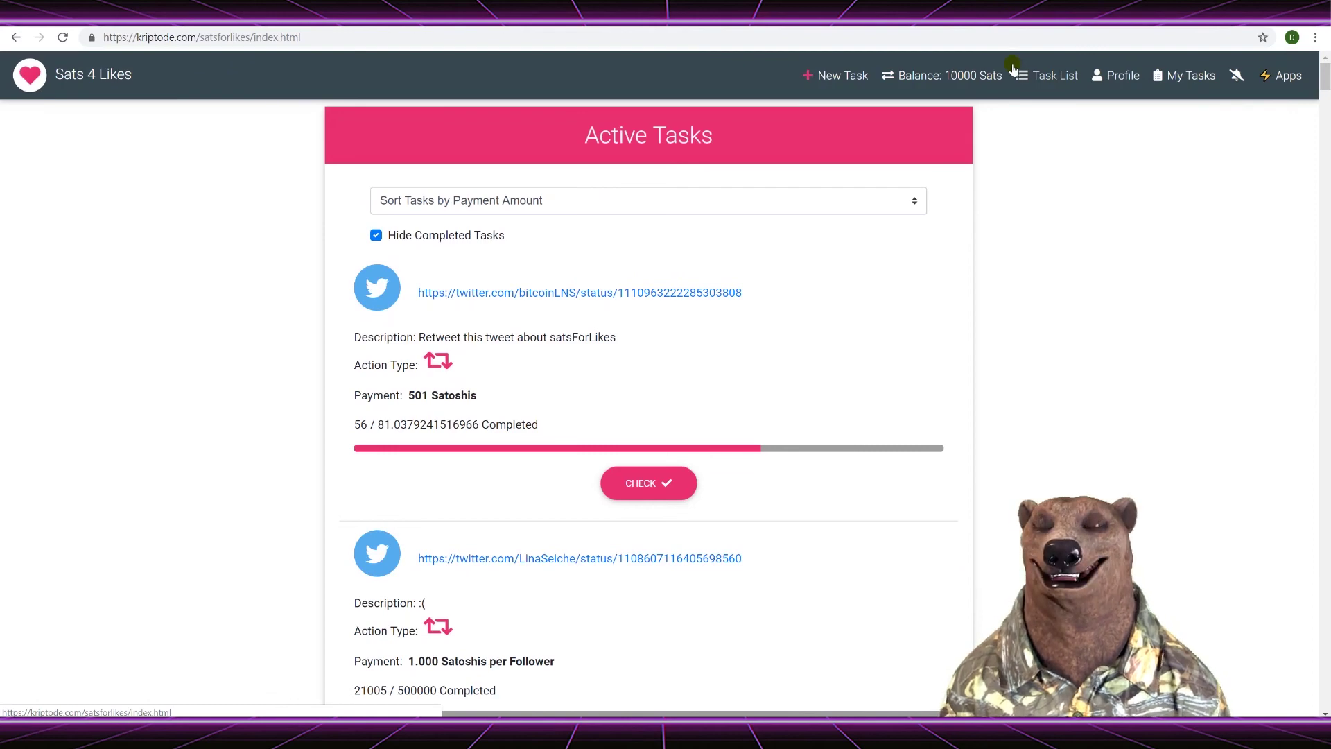
pyautogui.scroll(-2, 1079, 215)
pyautogui.scroll(2, 1081, 235)
pyautogui.scroll(-15, 1082, 273)
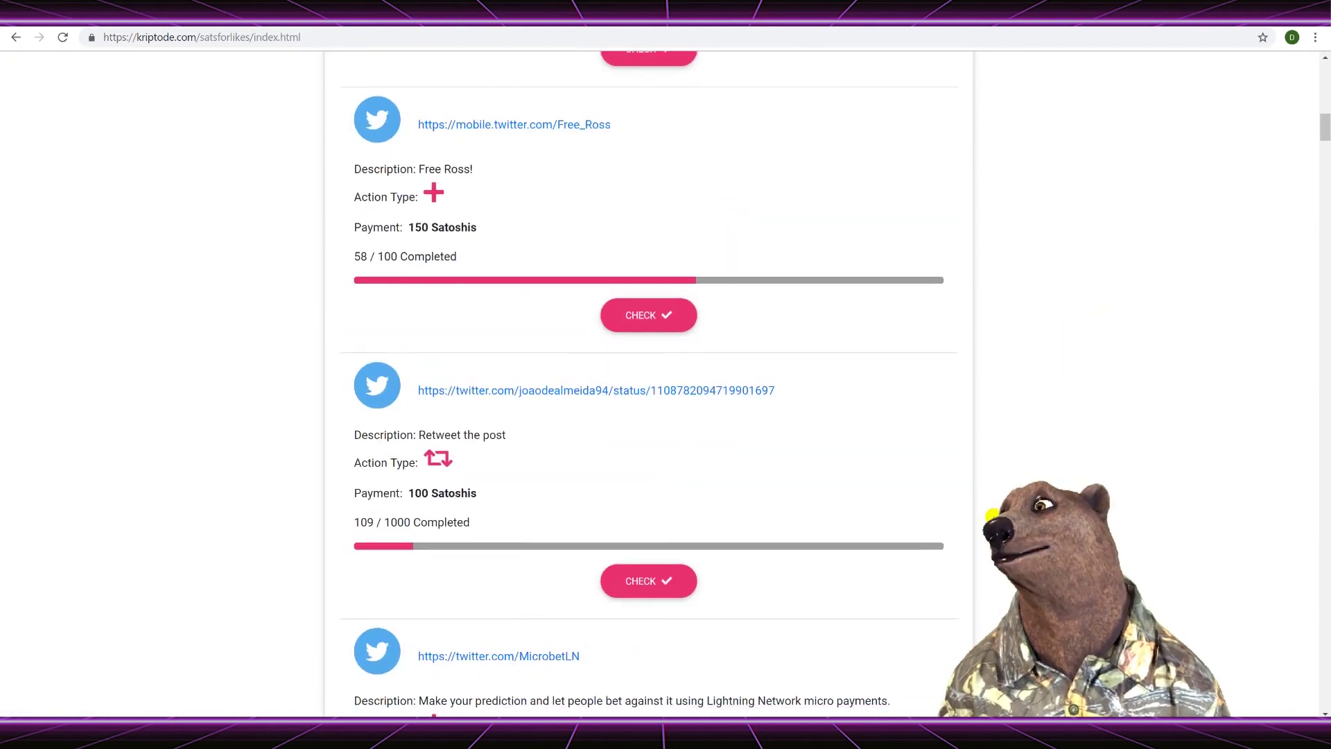
pyautogui.scroll(-8, 993, 514)
pyautogui.scroll(10, 990, 515)
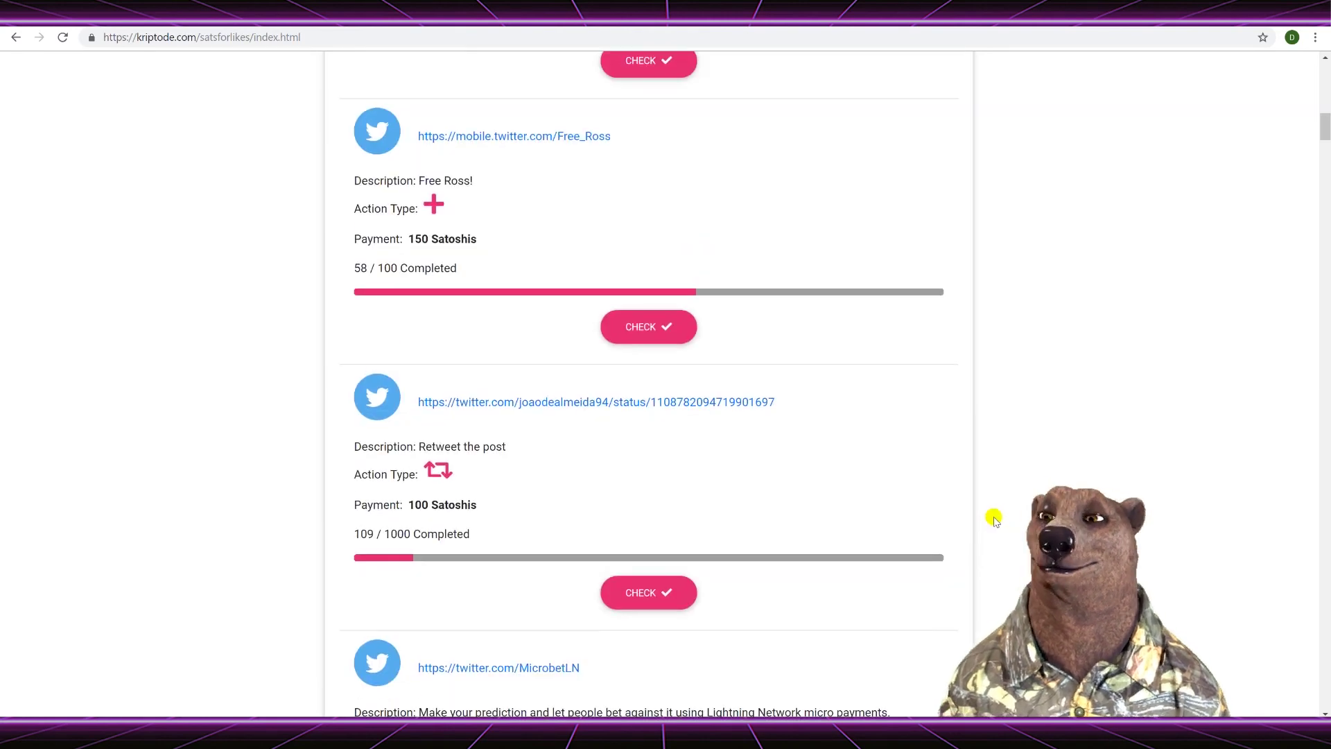
pyautogui.scroll(5, 982, 481)
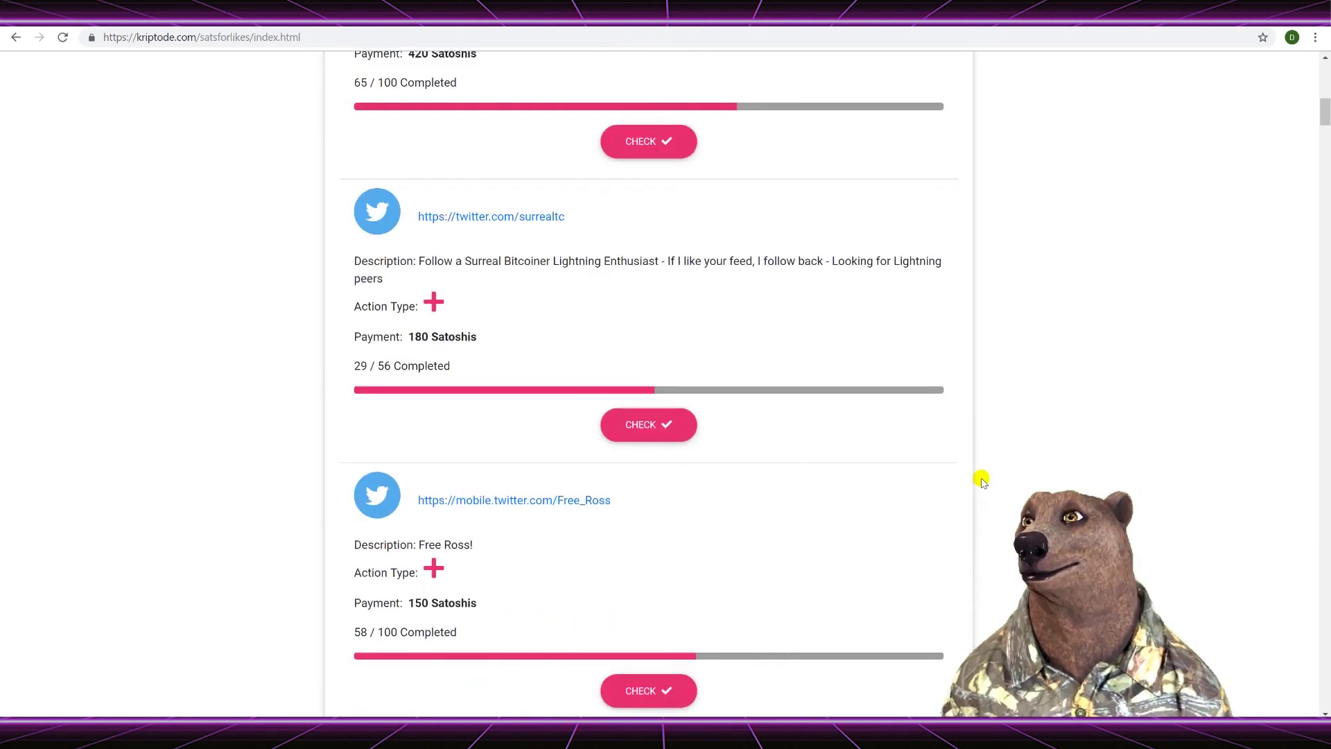
pyautogui.scroll(-2, 493, 437)
pyautogui.click(505, 354)
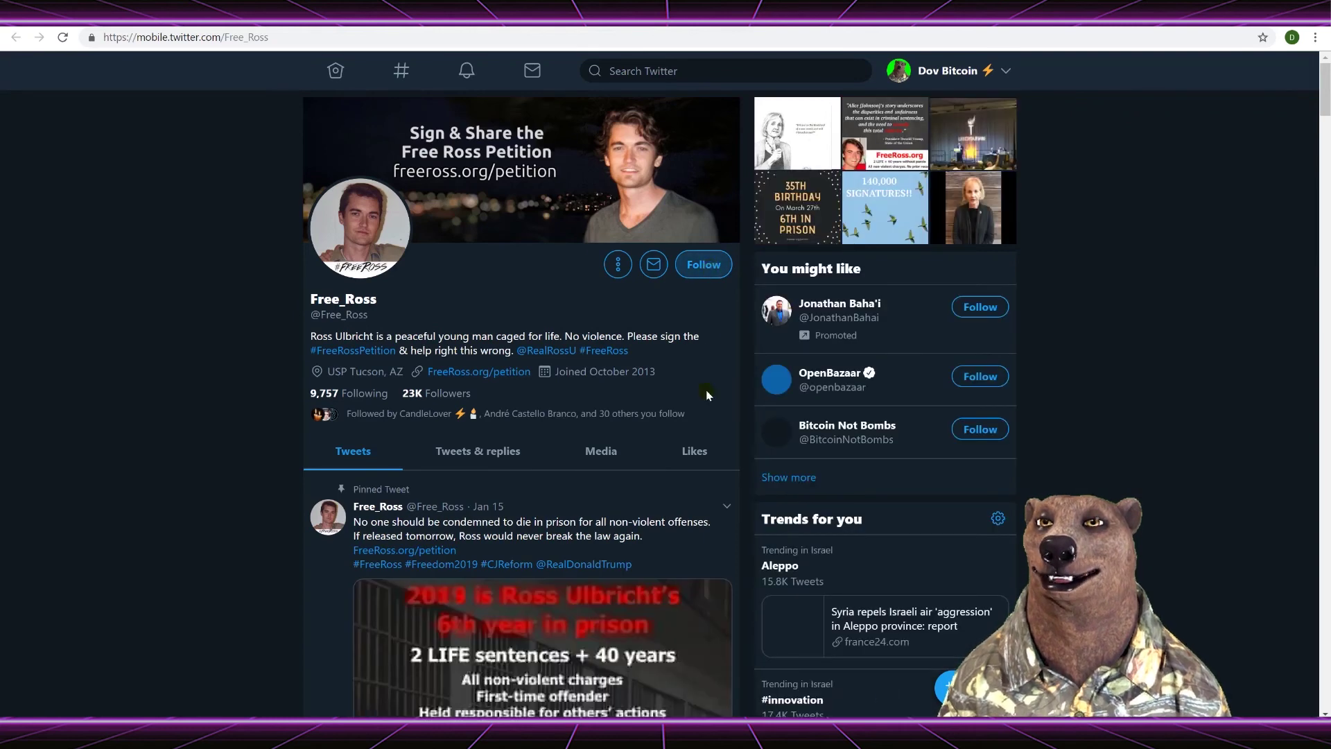
pyautogui.click(704, 264)
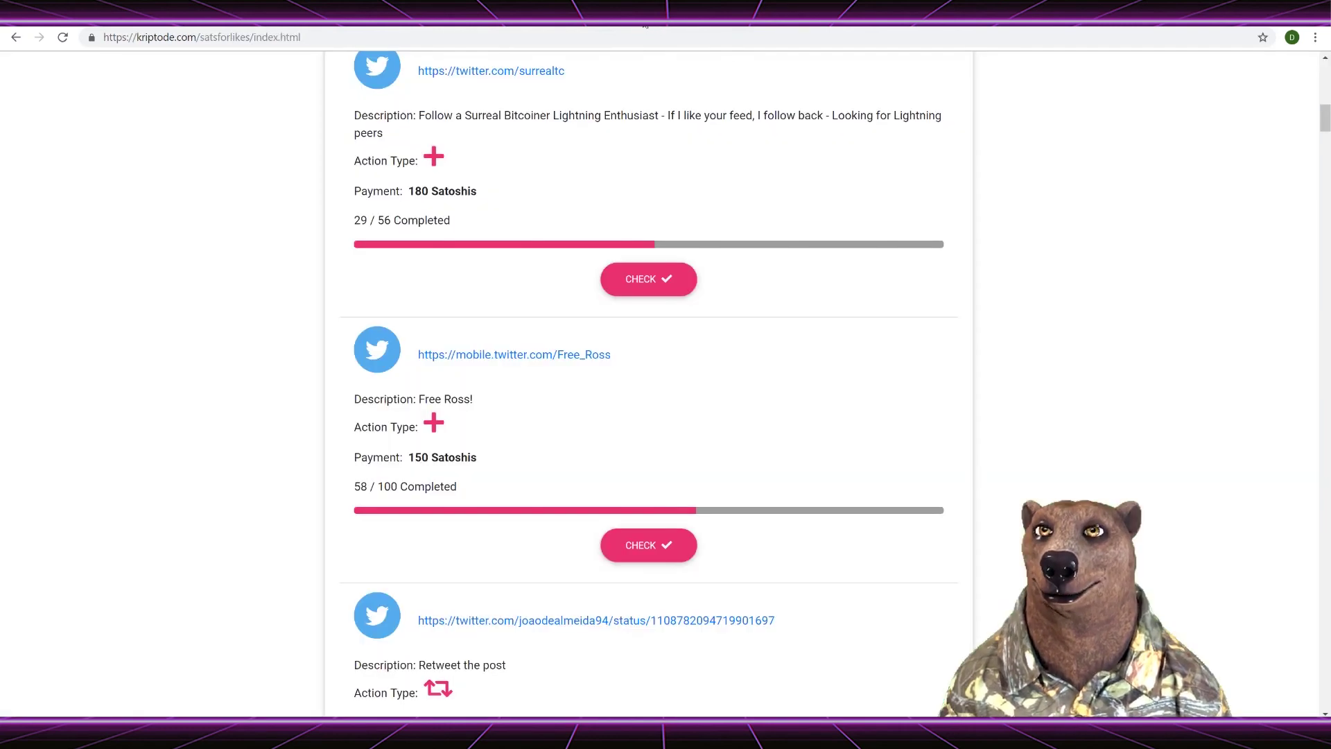
pyautogui.click(645, 29)
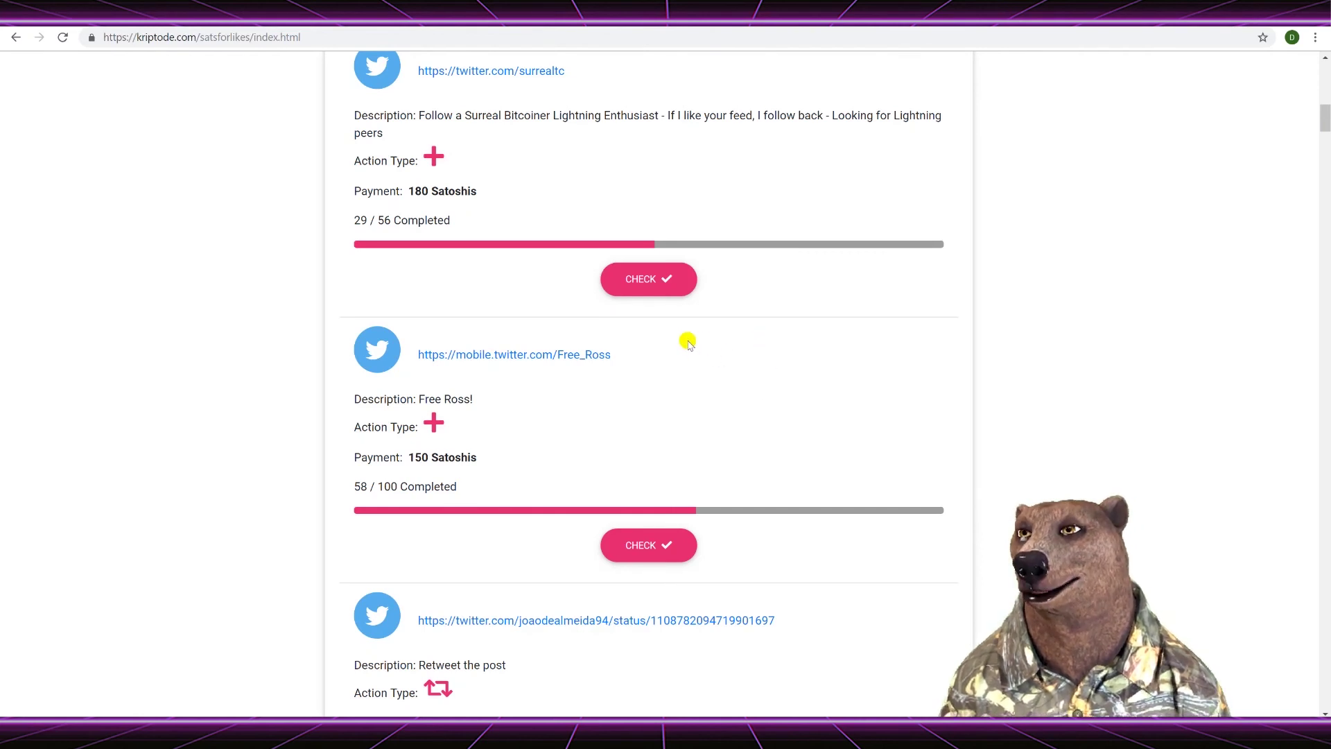
# - Have the completed "Free Ross!" follow task checked to collect its payment of 150 satoshis
pyautogui.click(652, 279)
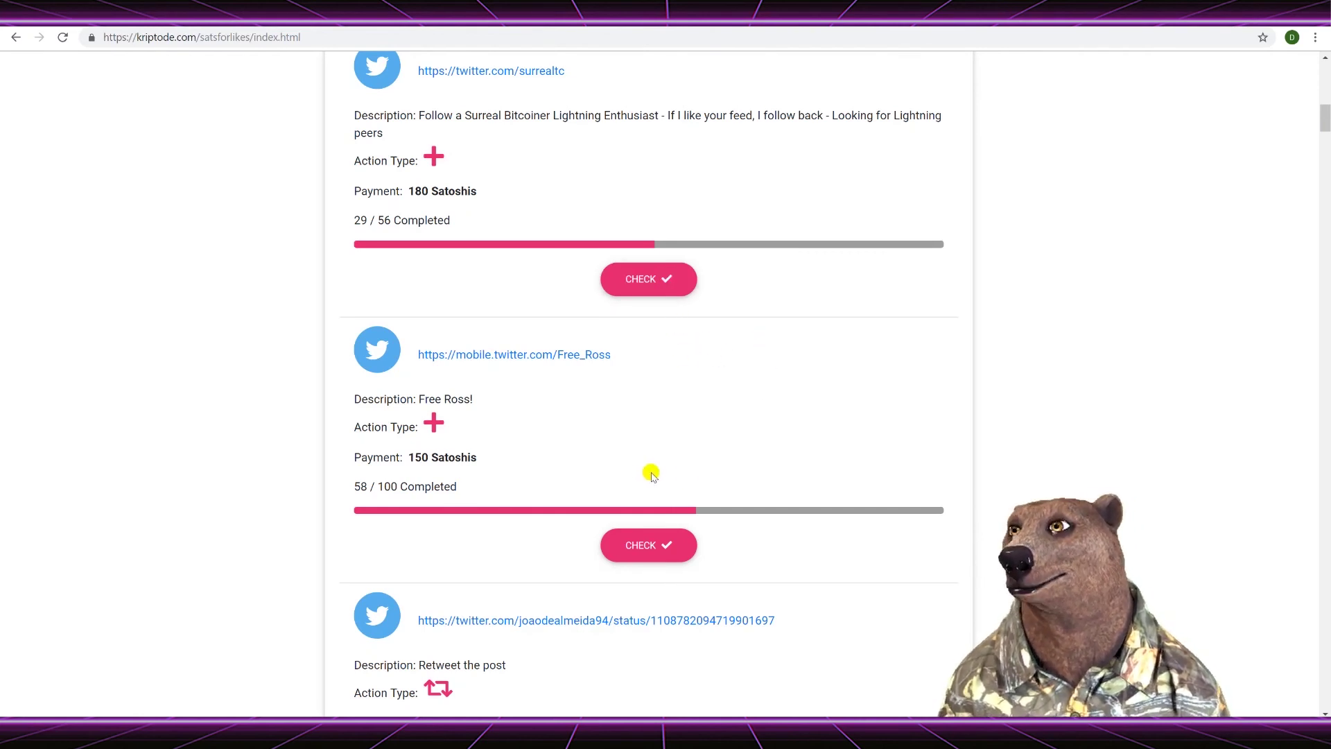
pyautogui.scroll(-2, 645, 471)
pyautogui.click(651, 402)
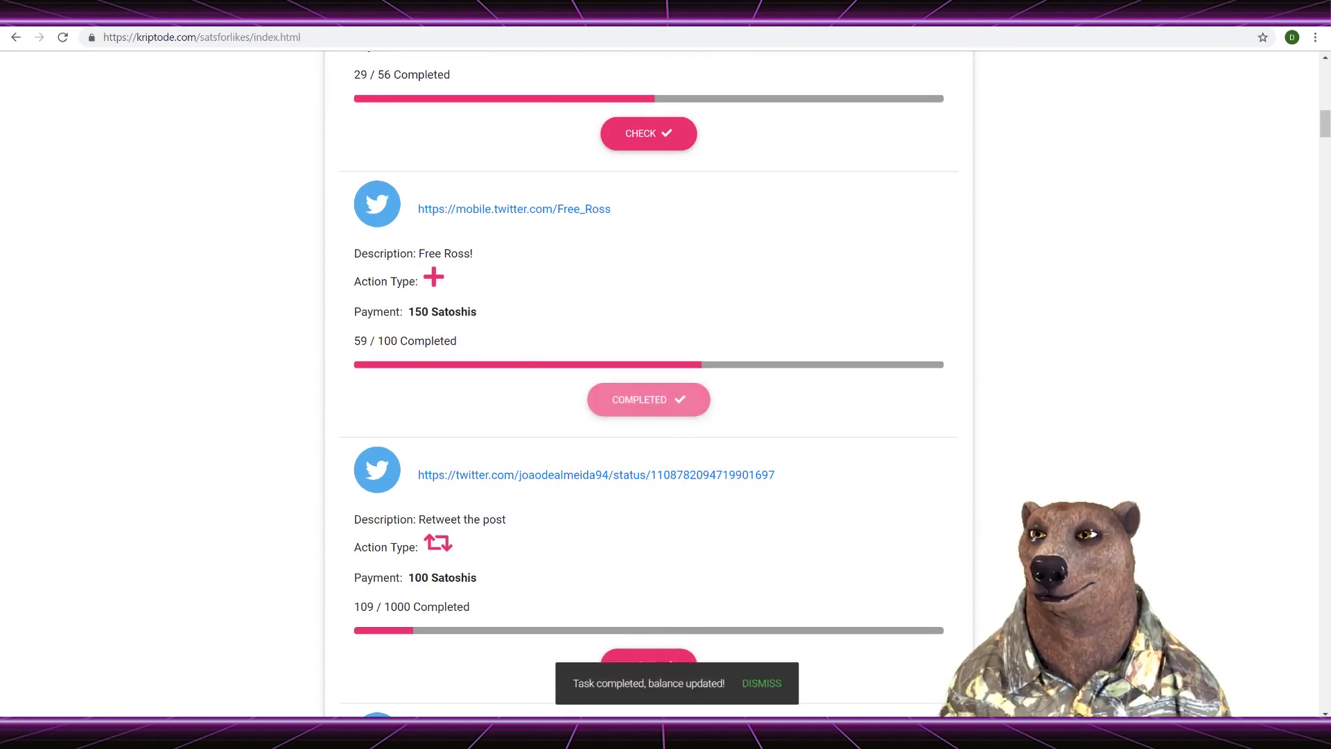
# - Look through the other active tasks and their payments, and check the account balance in satoshis
pyautogui.scroll(-2, 649, 381)
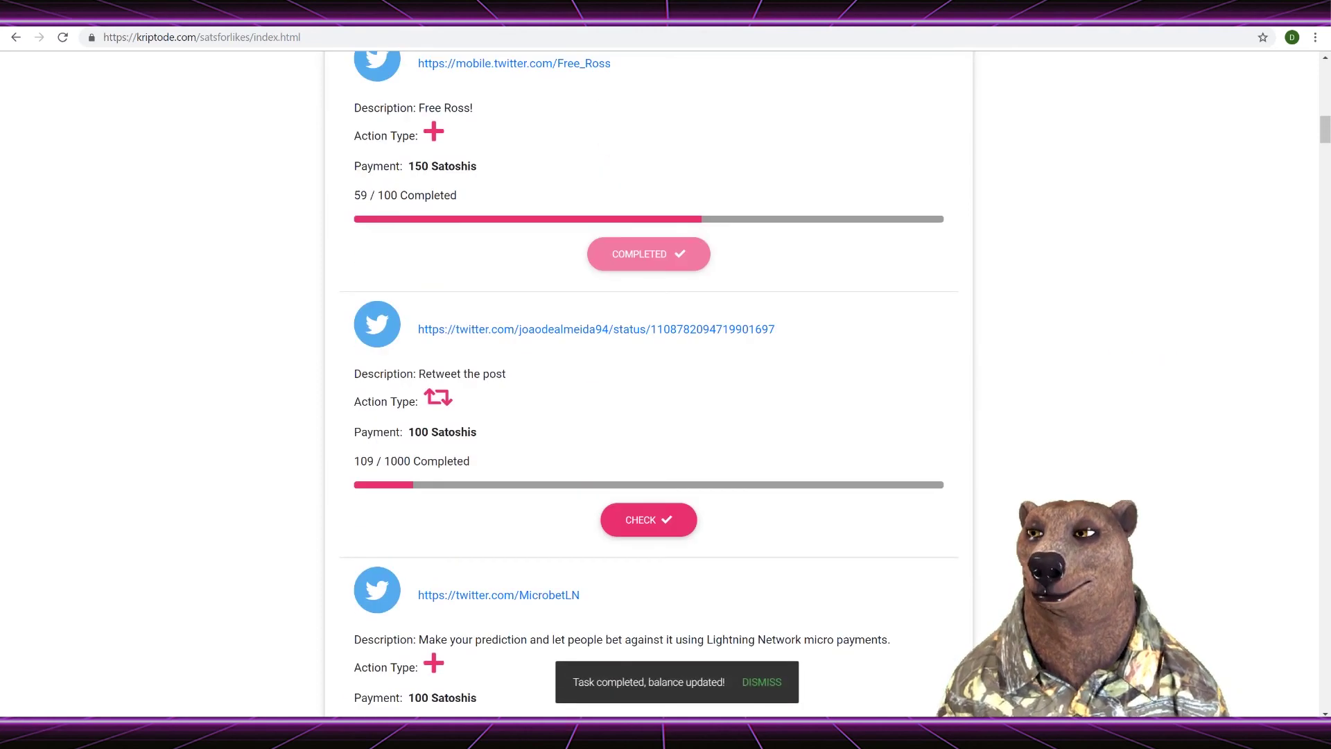
pyautogui.scroll(-2, 1011, 553)
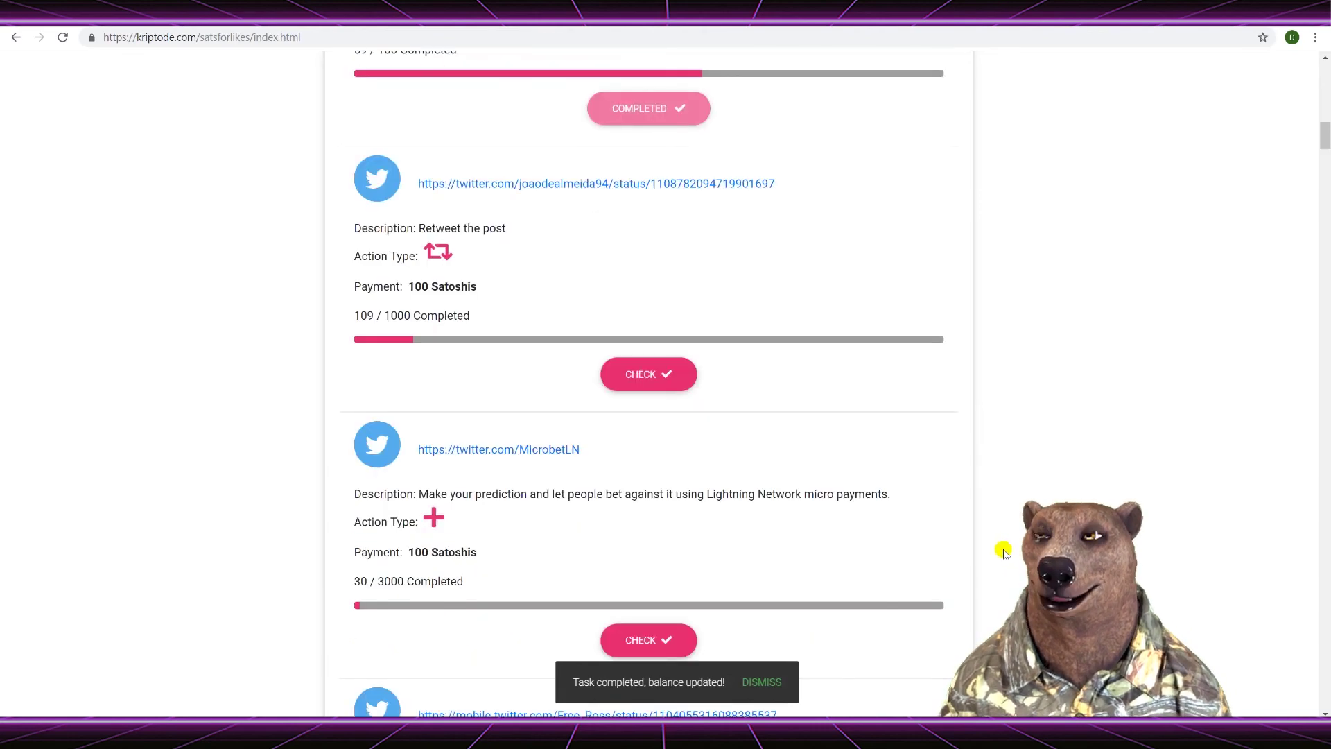
pyautogui.scroll(-1, 1005, 553)
pyautogui.scroll(12, 1005, 553)
pyautogui.scroll(8, 1005, 551)
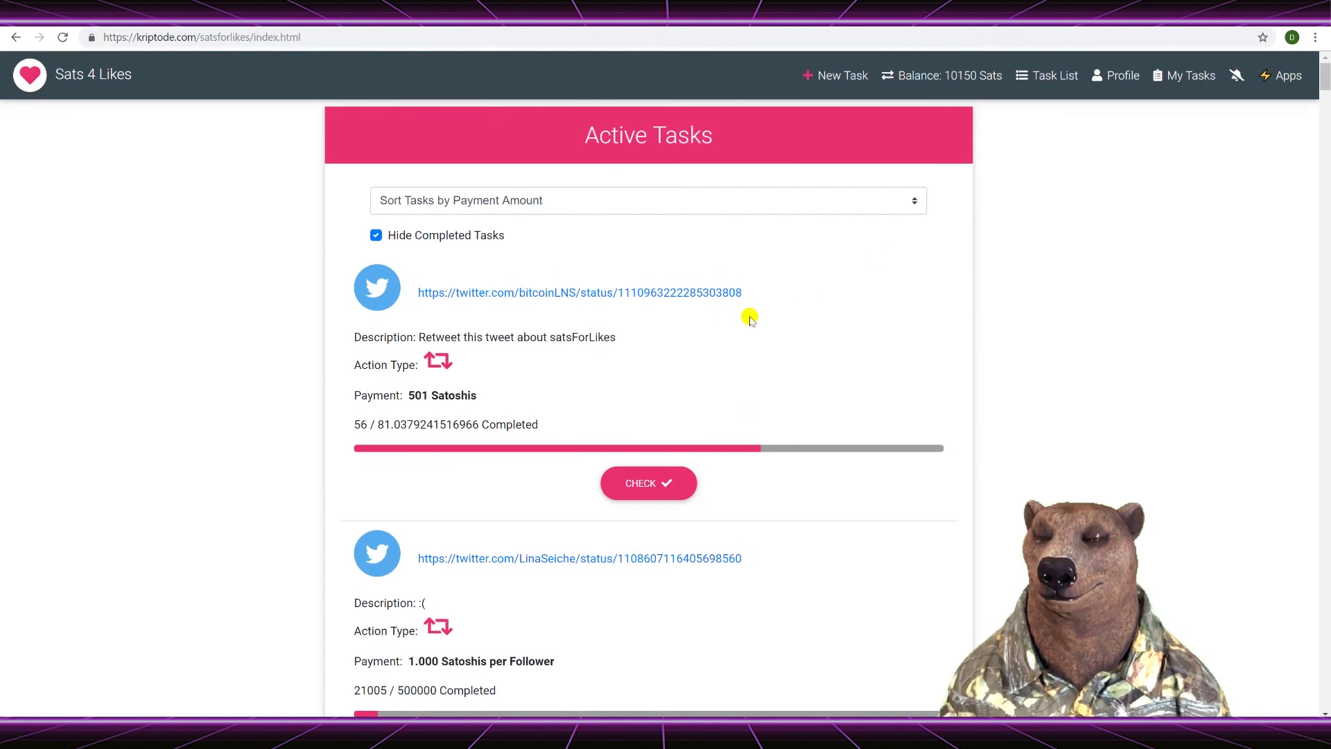
pyautogui.scroll(-4, 750, 318)
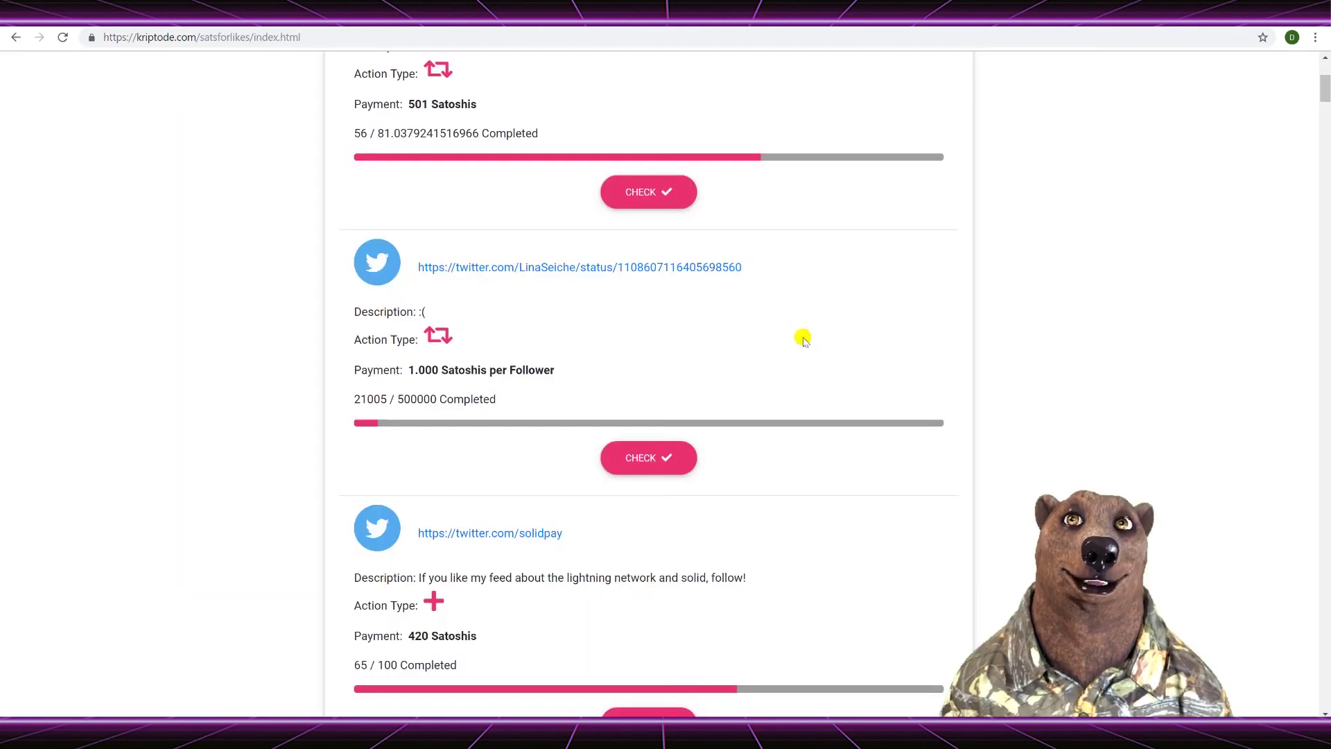
pyautogui.scroll(5, 799, 335)
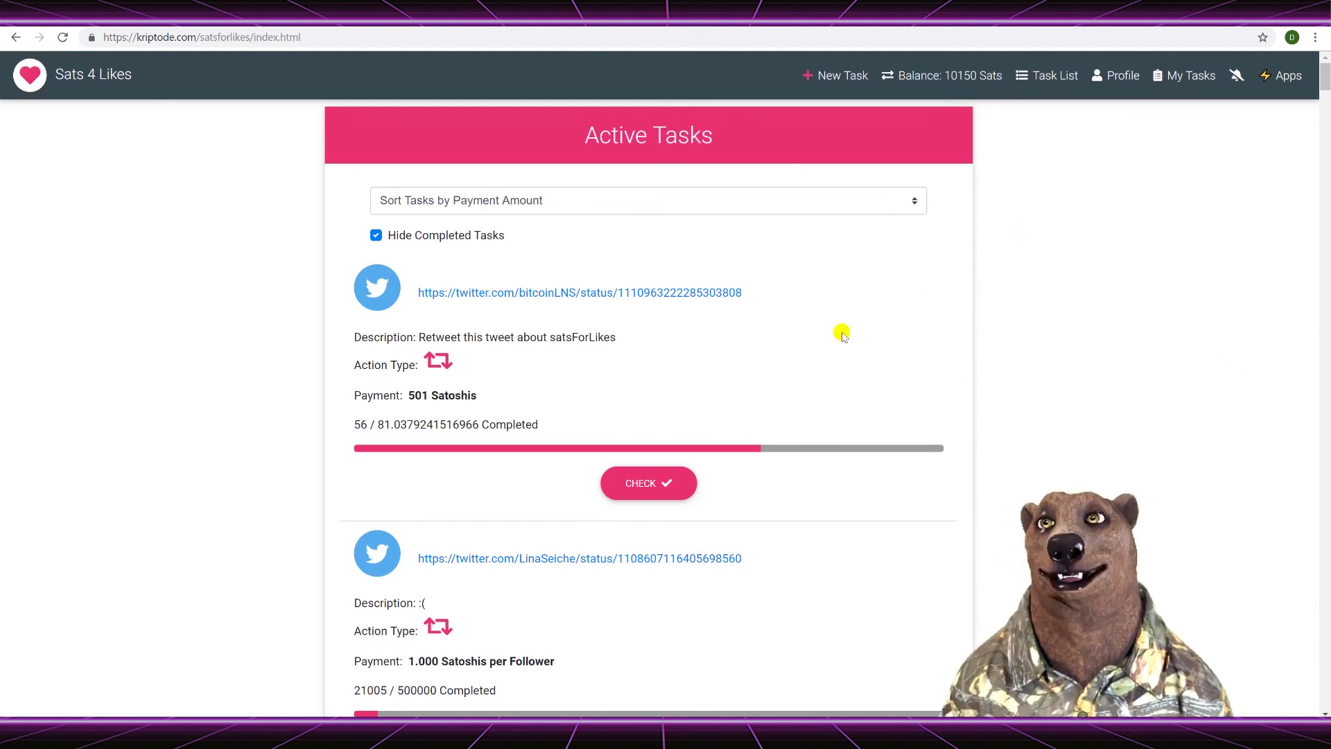
pyautogui.scroll(-5, 924, 336)
pyautogui.scroll(5, 927, 342)
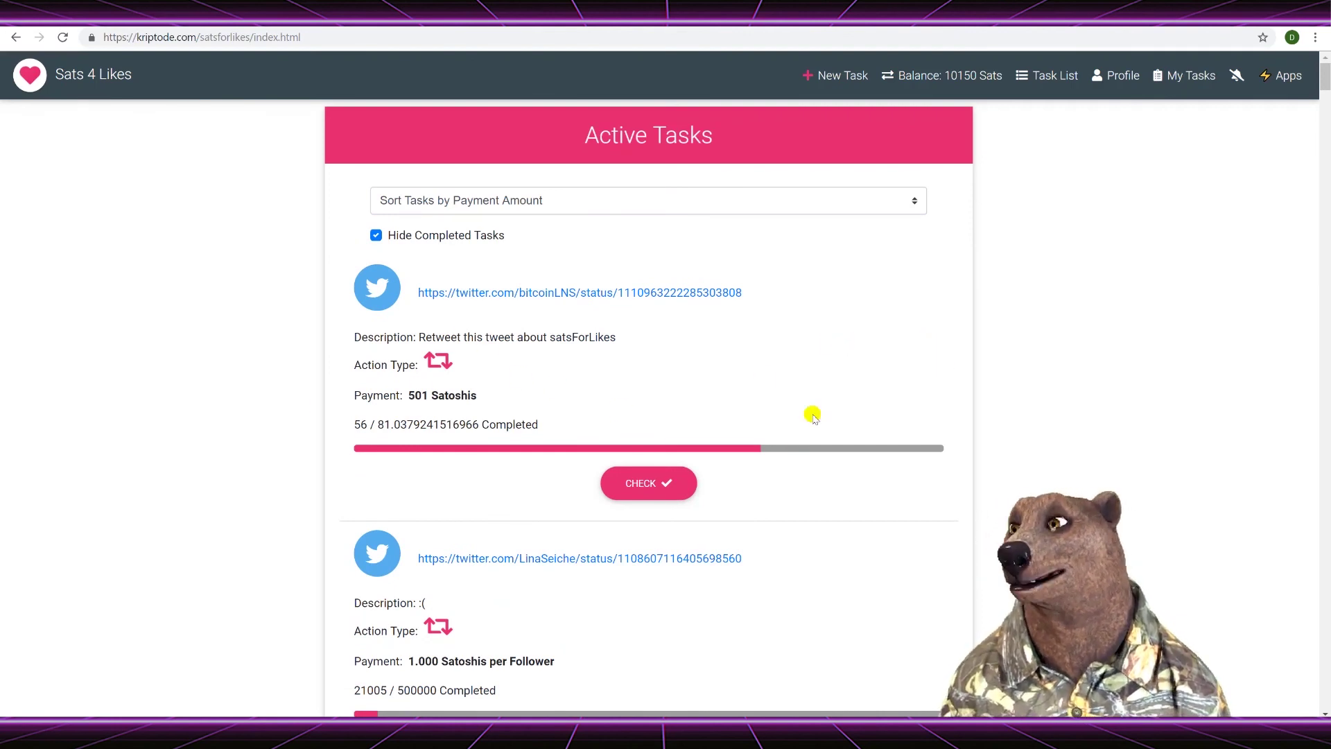
pyautogui.scroll(-4, 825, 413)
pyautogui.scroll(4, 822, 416)
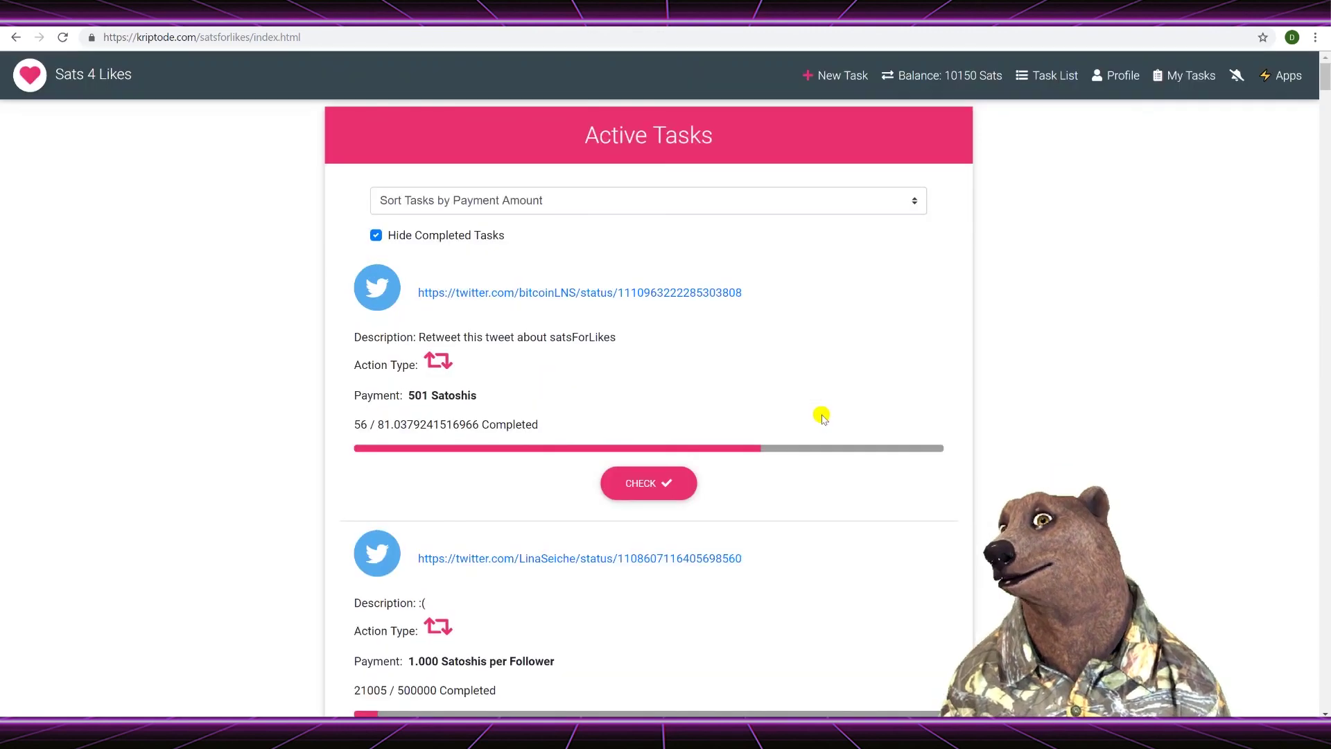